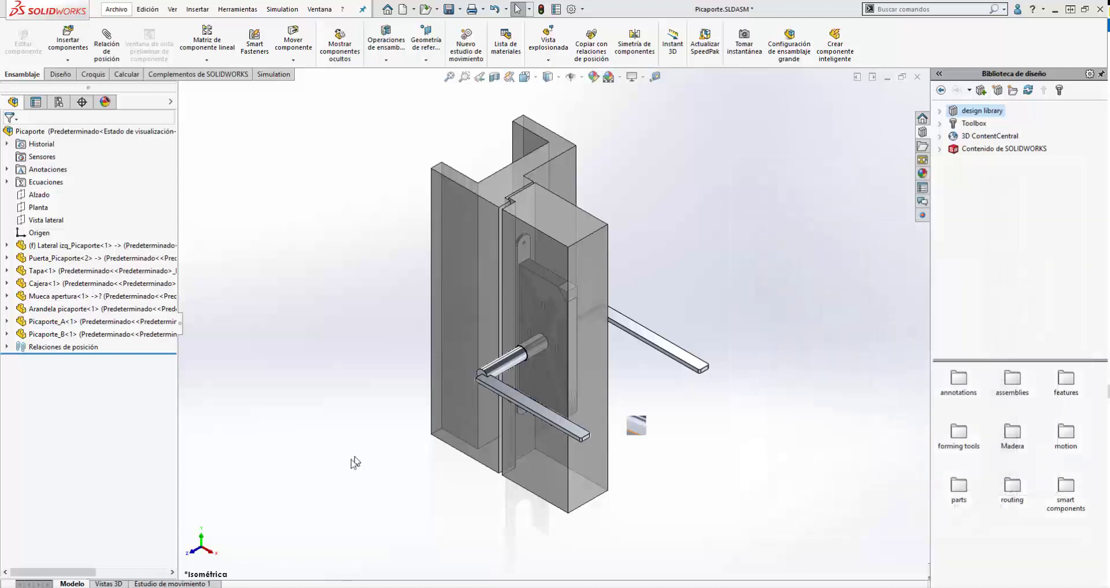
- Hide the door frame part Lateral izq_Picaporte to expose the latch cover plate on the door edge
middle_click_drag(347, 446, 439, 295)
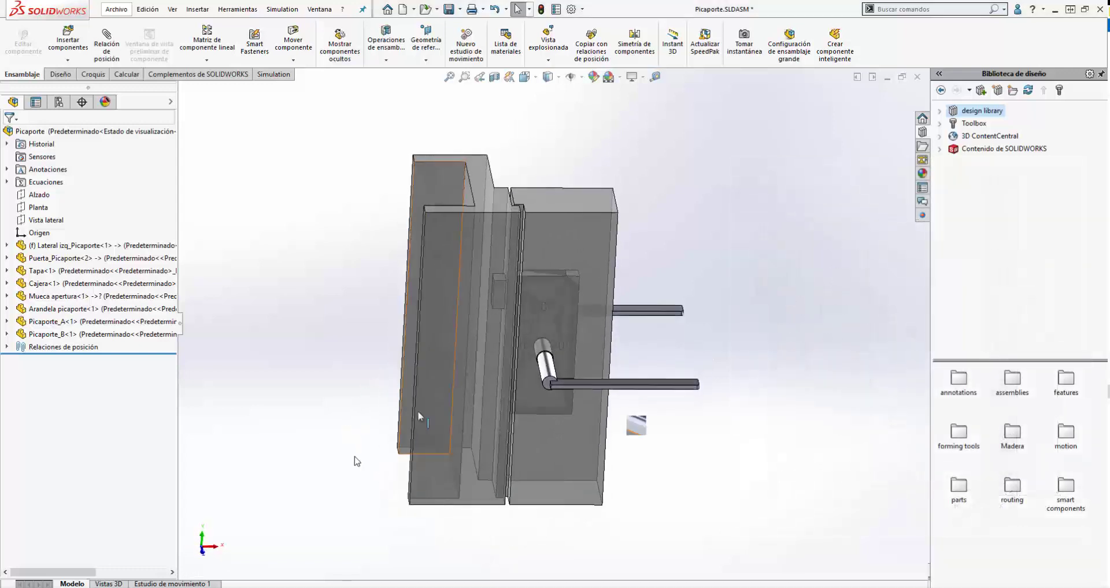
key("Tab")
scroll(494, 288, "down", 5)
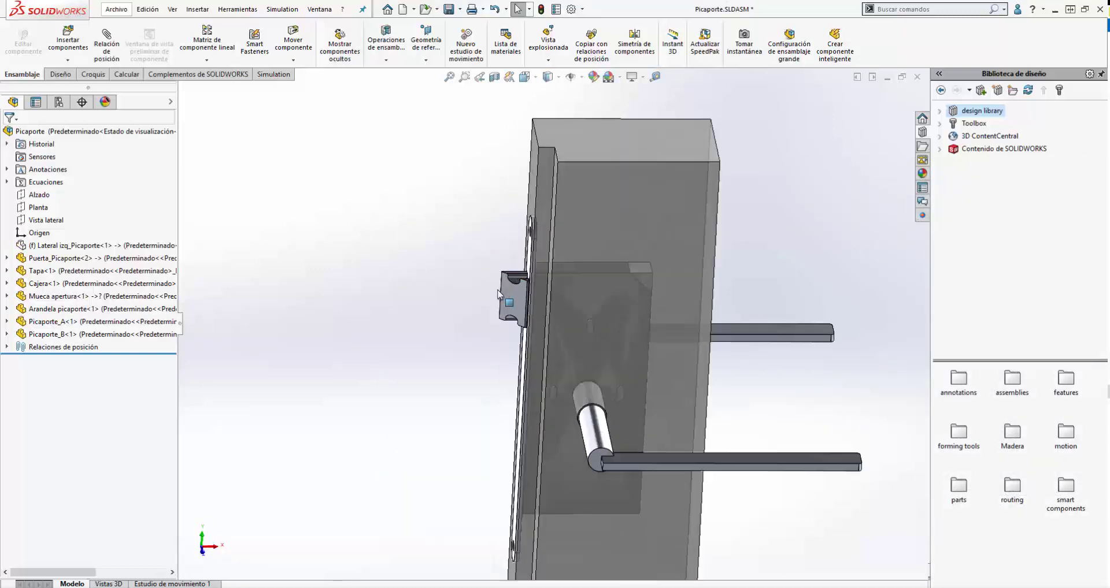
middle_click(565, 322)
middle_click_drag(565, 322, 494, 321)
left_click_drag(466, 311, 435, 301)
left_click(349, 179)
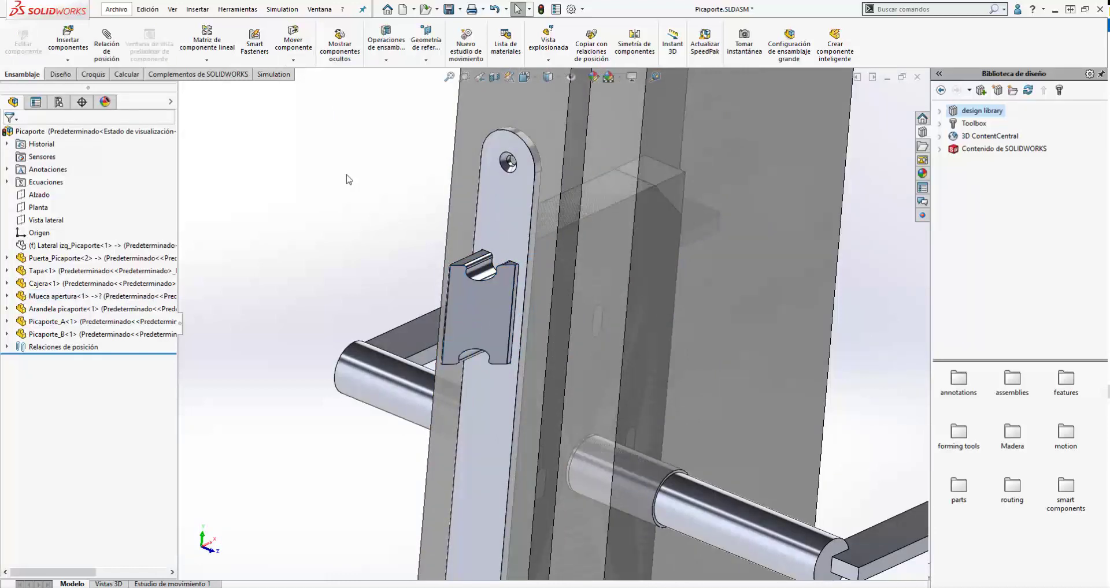
- Add Smart Fasteners to the cover plate's countersunk holes using the suggested Avellanada plana ISO 7046-1 screw
left_click(255, 43)
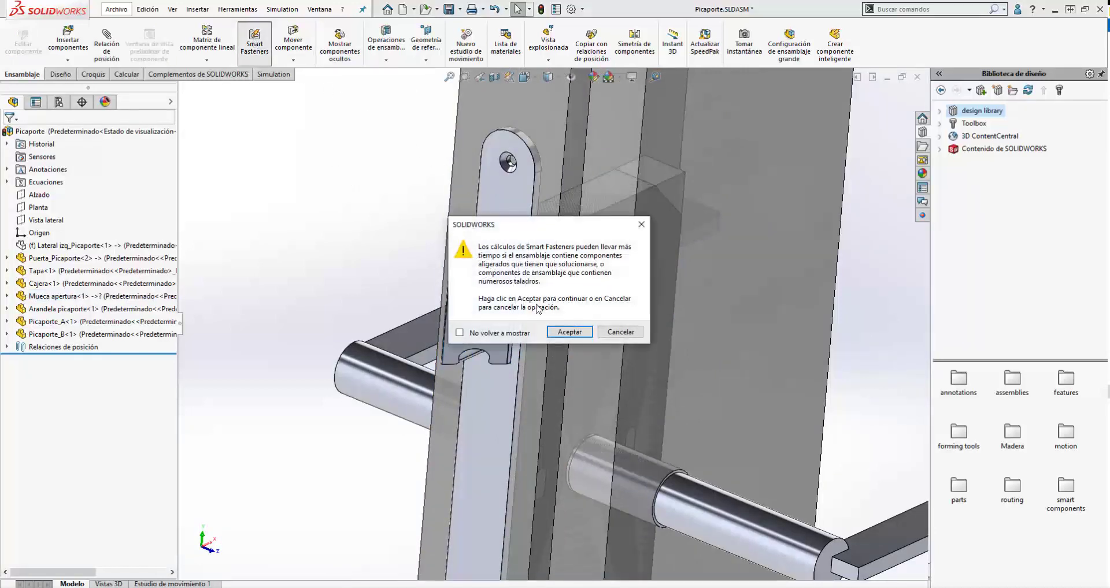
left_click(568, 333)
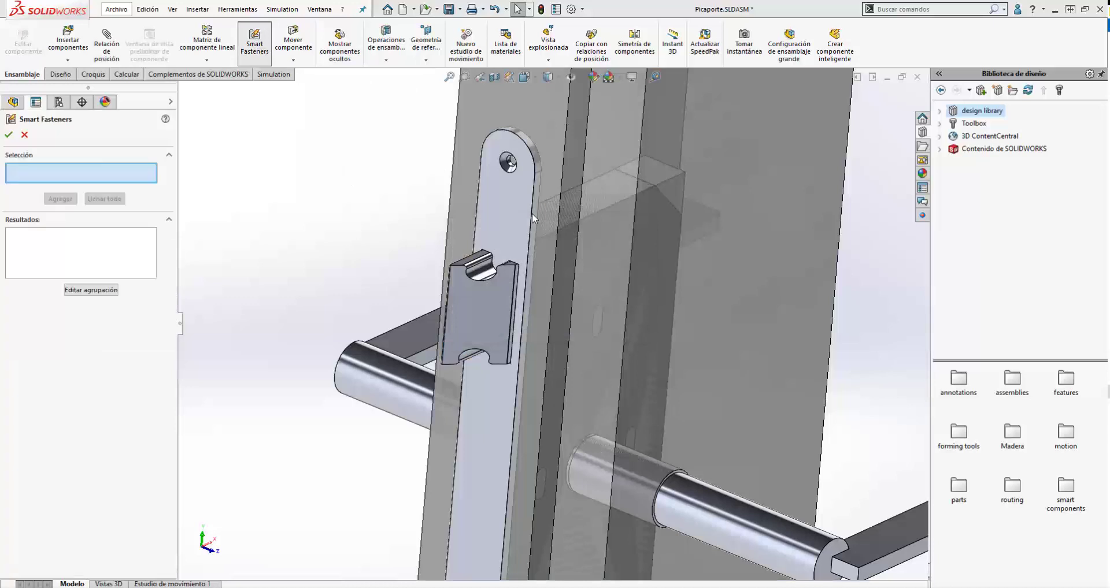
left_click(506, 163)
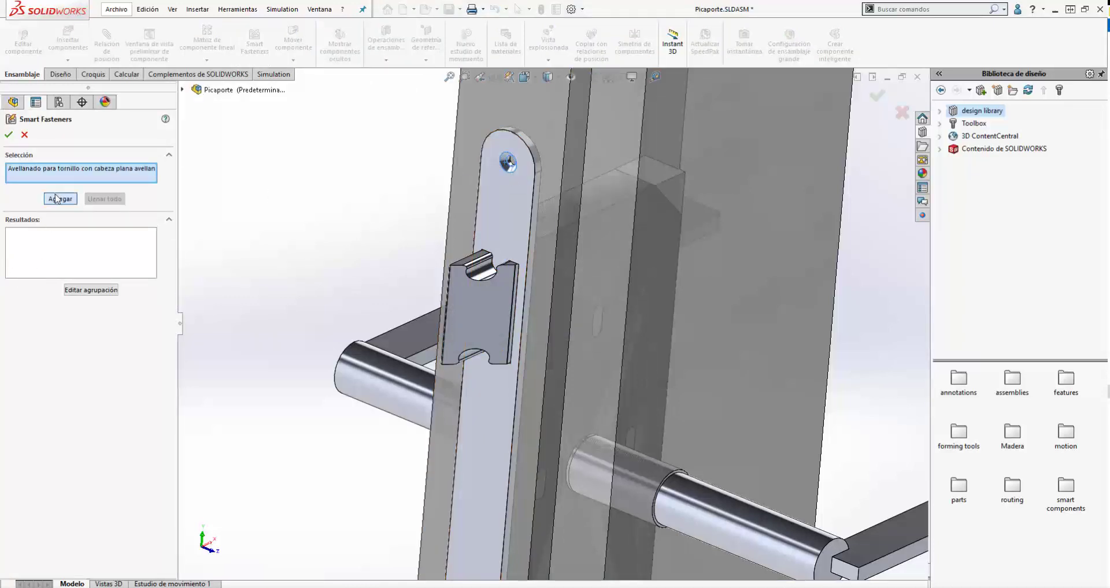
left_click(56, 198)
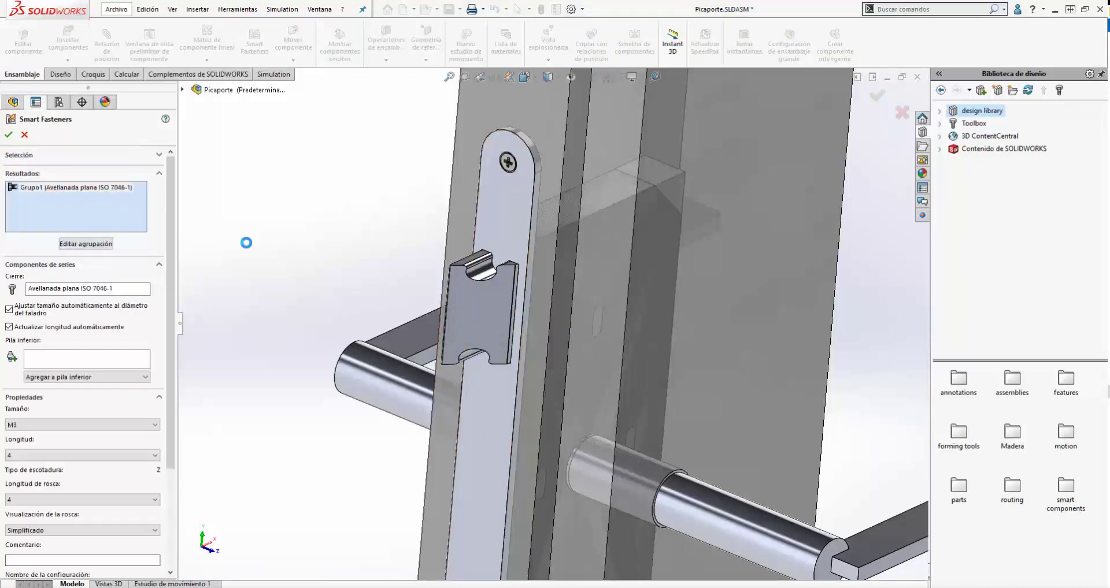
left_click(9, 135)
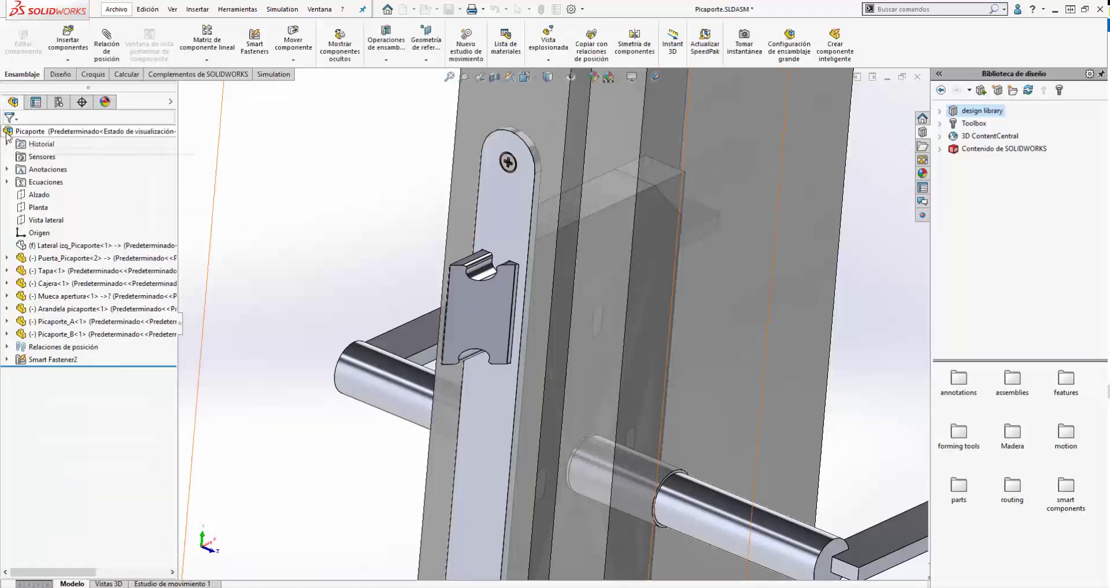
- Show the hidden door frame part Lateral izq_Picaporte again
scroll(550, 347, "up", 5)
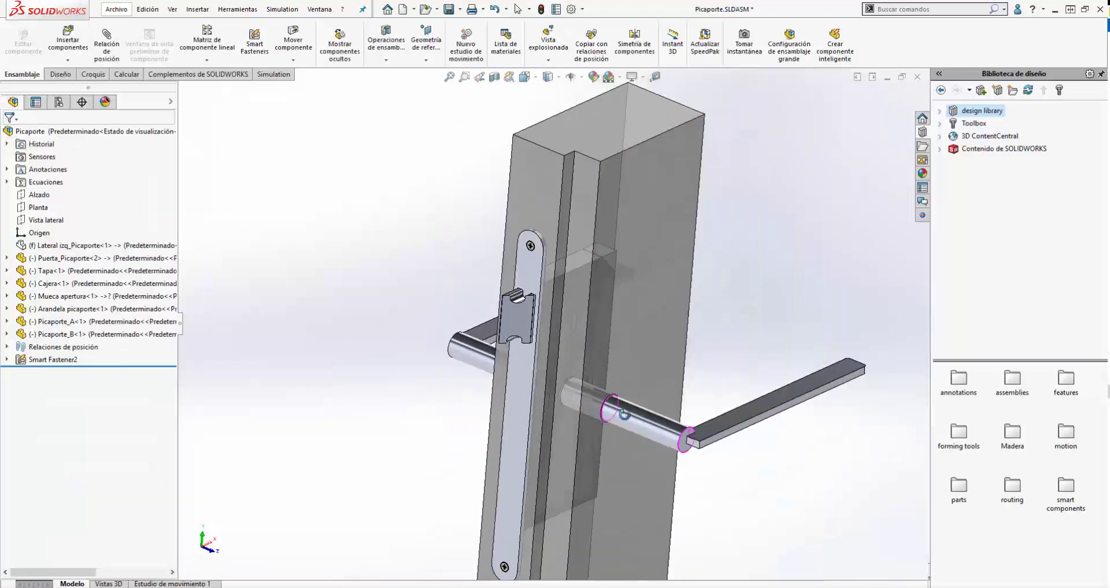
middle_click_drag(636, 440, 456, 320)
scroll(463, 270, "down", 5)
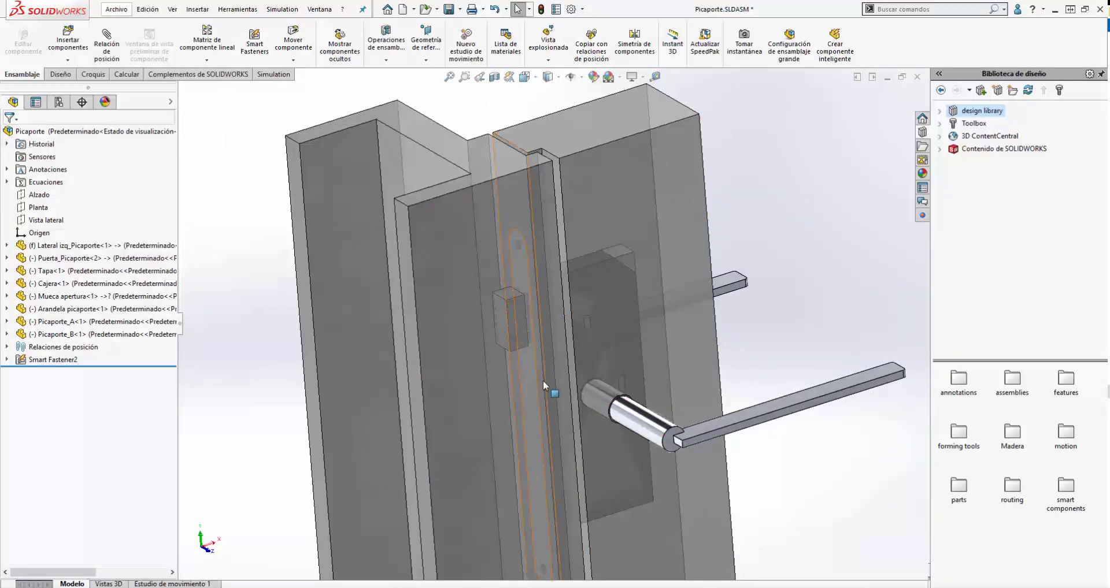
middle_click_drag(543, 381, 715, 291)
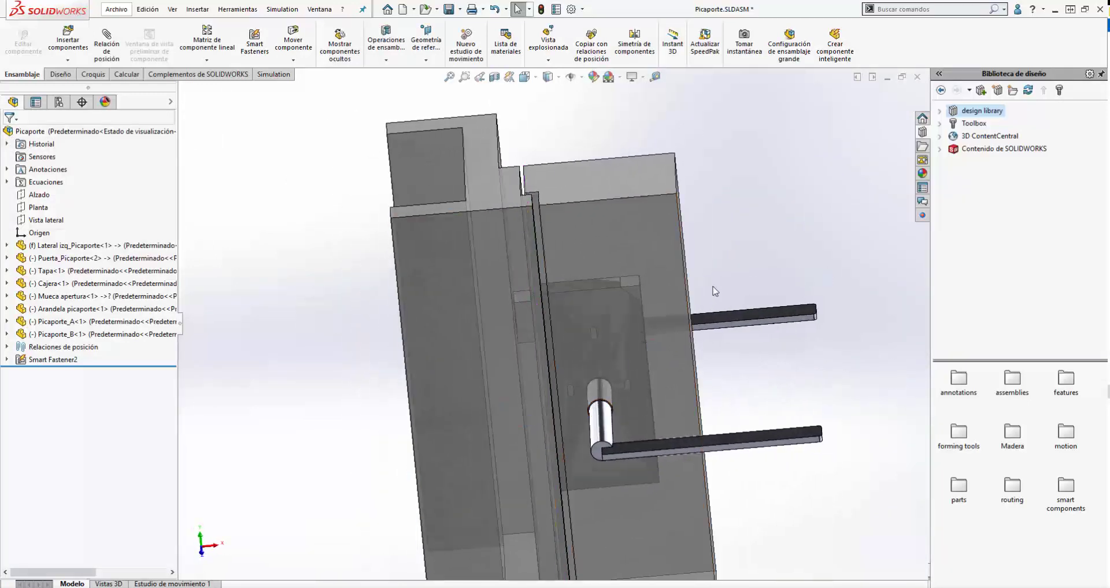
- Start making a Smart Component and choose Tapa<1> as the part to convert
left_click(832, 53)
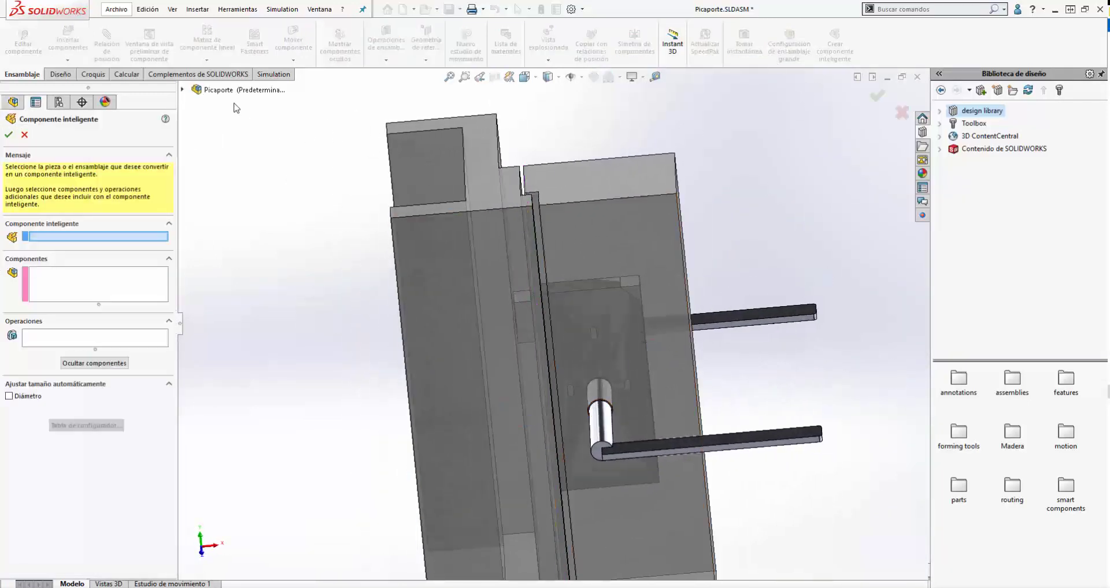
left_click(182, 90)
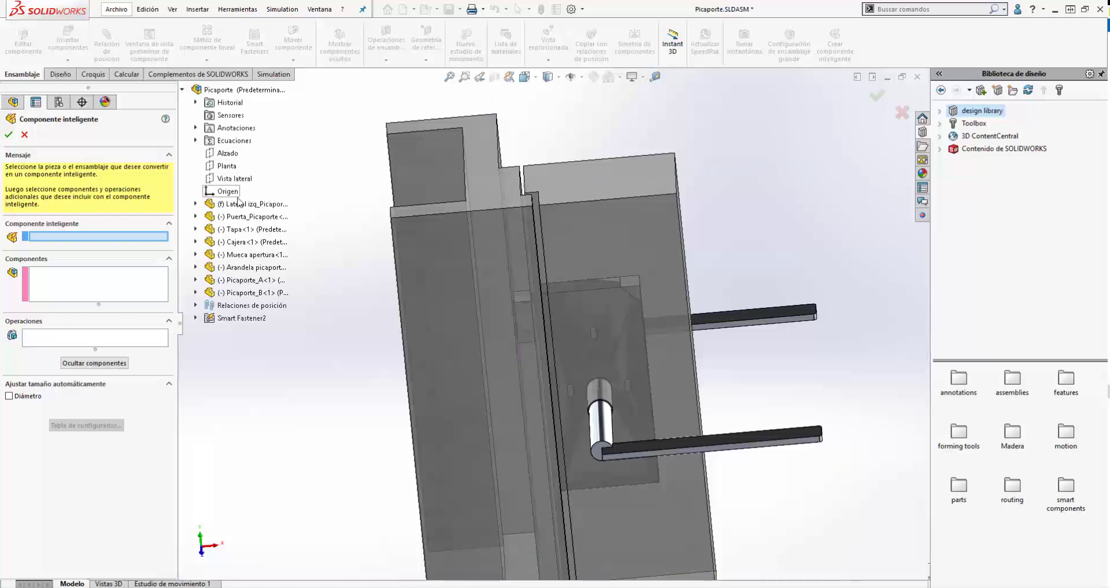
left_click(240, 230)
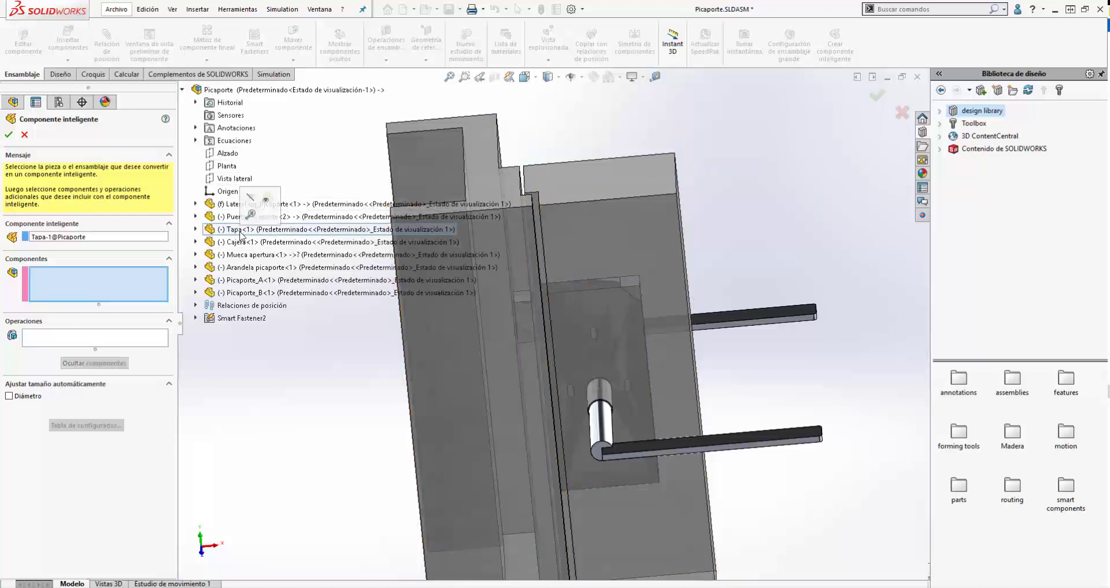
- Include Cajera, Picaporte_A, Picaporte_B, Arandela picaporte and Mueca apertura as the Smart Component's associated components
middle_click_drag(552, 332, 549, 255)
scroll(548, 252, "down", 4)
middle_click_drag(533, 376, 556, 372)
scroll(558, 393, "up", 5)
middle_click_drag(560, 410, 300, 284)
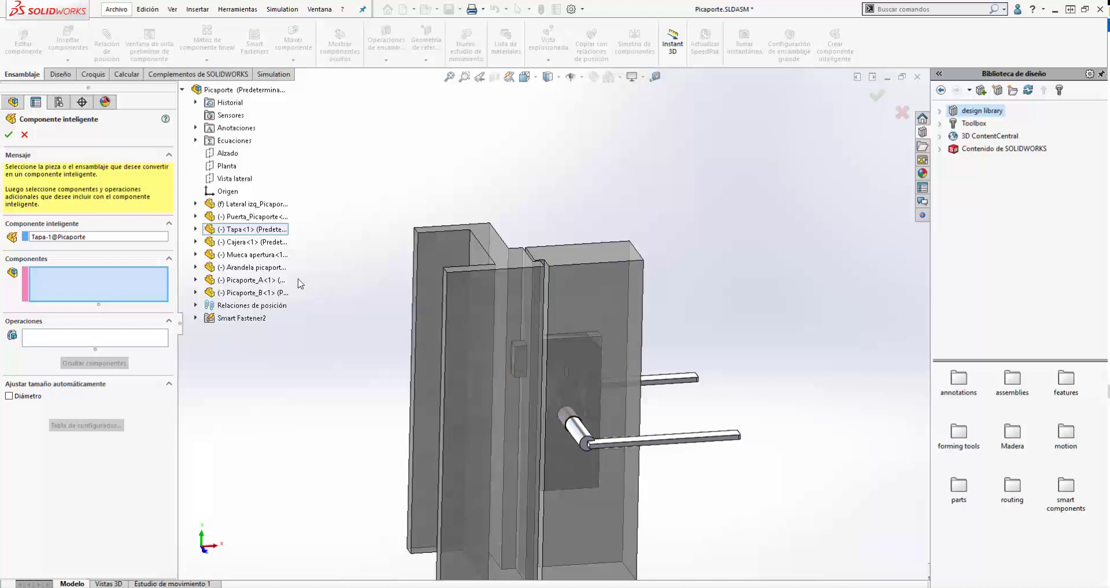
left_click(263, 245)
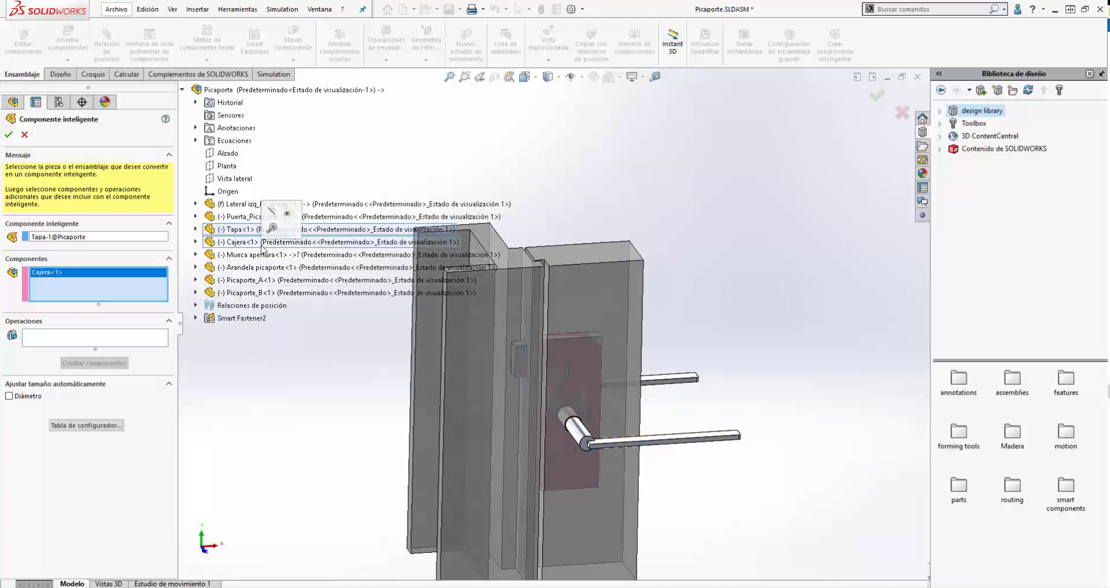
left_click(584, 438)
middle_click_drag(515, 389, 659, 395)
left_click(510, 429)
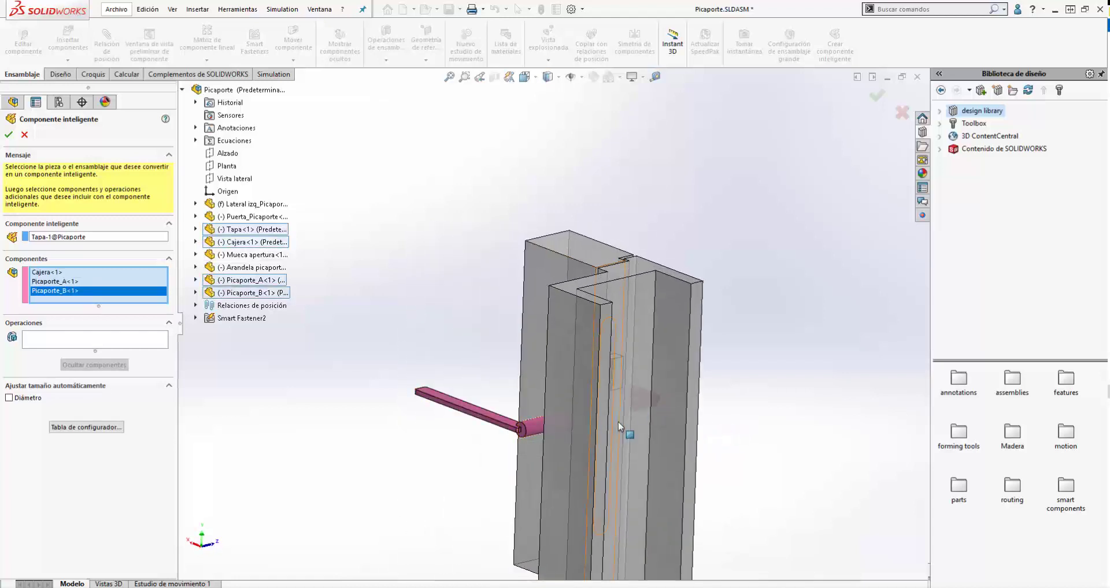
middle_click_drag(618, 426, 370, 416)
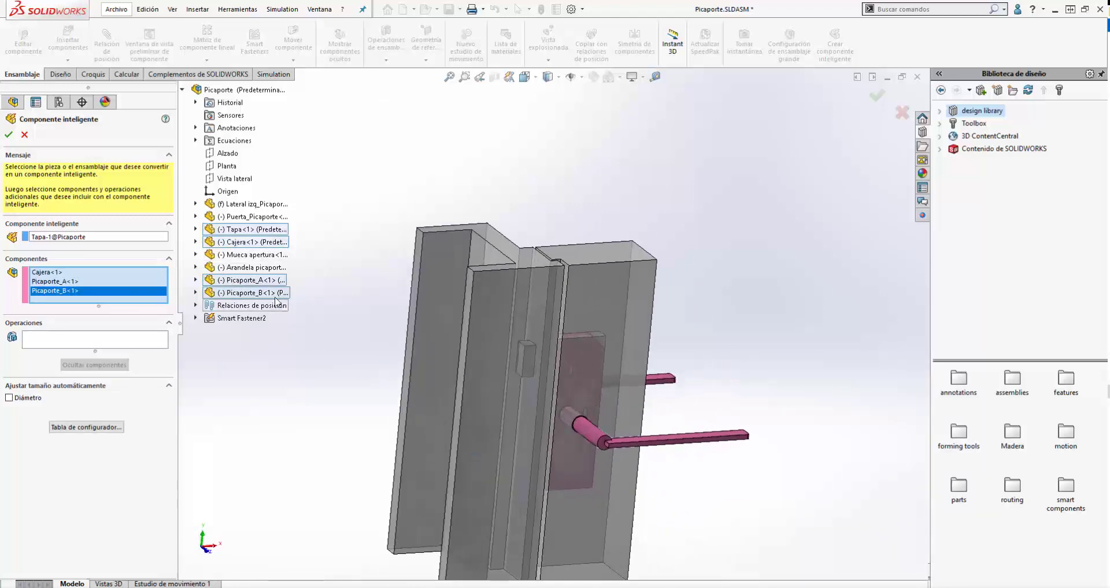
left_click(269, 272)
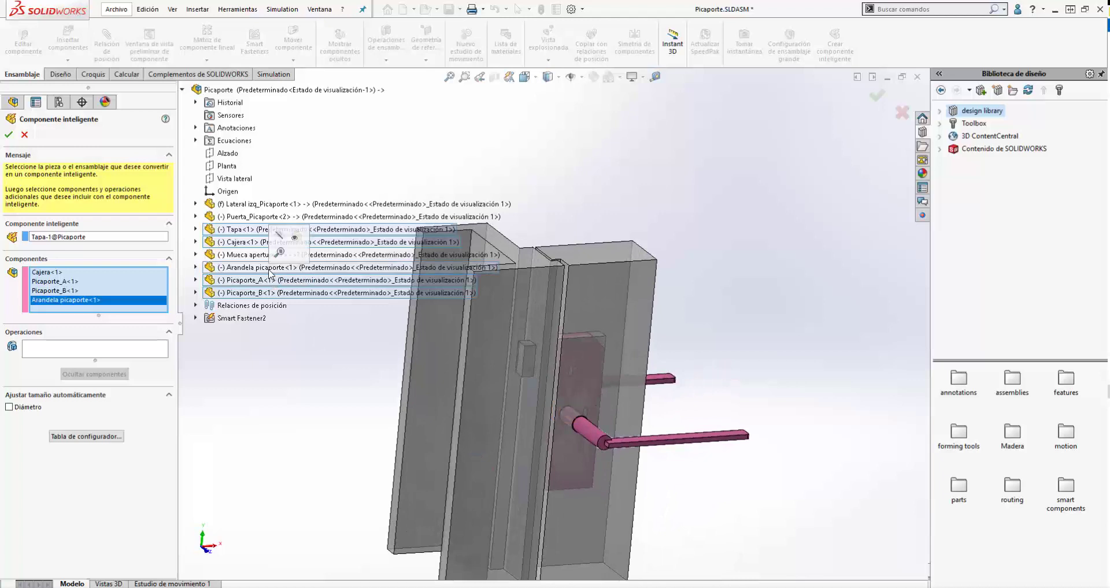
left_click(256, 258)
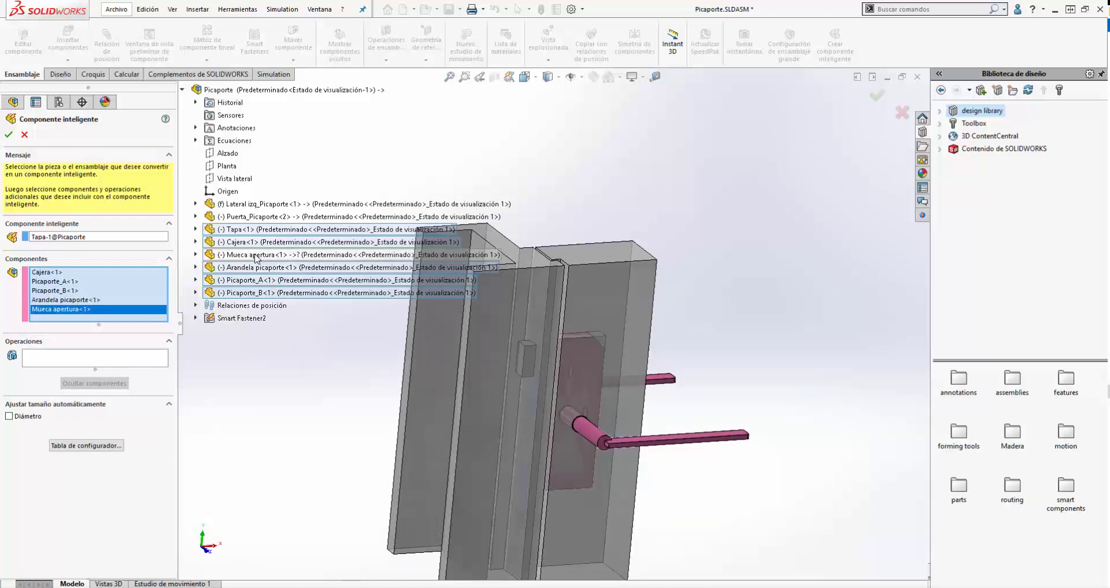
- Include Cortar-Extruir2, 3 and 4 of Puerta_Picaporte and Cortar-Extruir1 of Lateral izq_Picaporte as the Smart Component's features, and create it
left_click(133, 361)
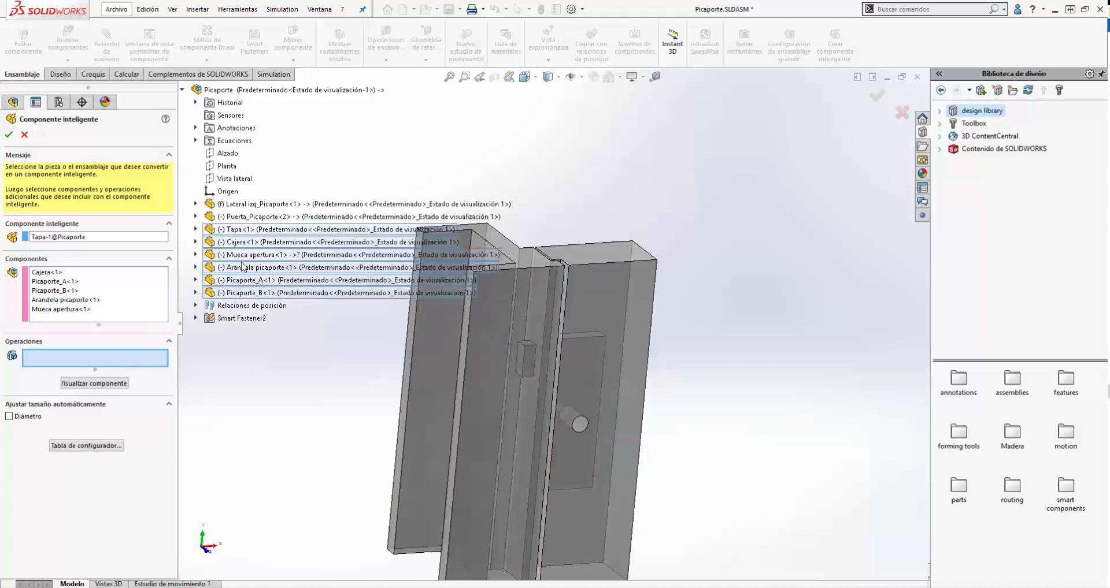
left_click(195, 217)
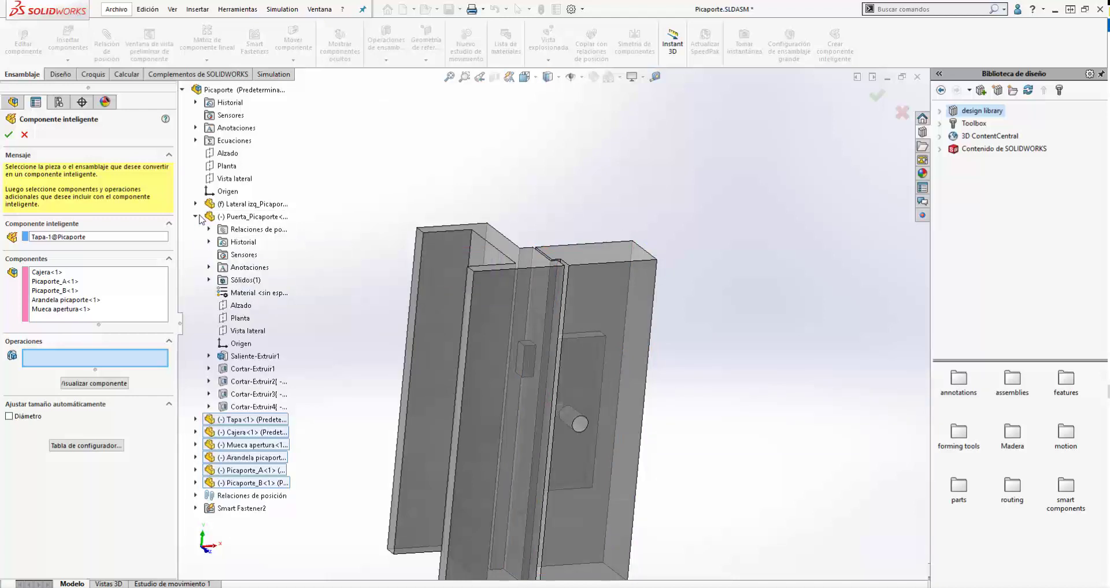
left_click(249, 382)
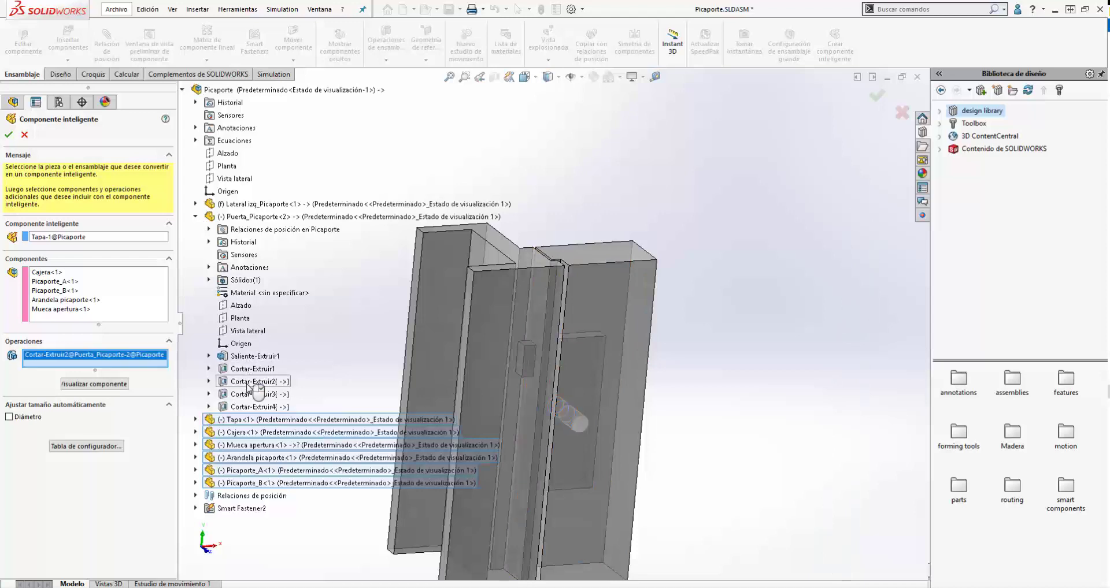
left_click(250, 396)
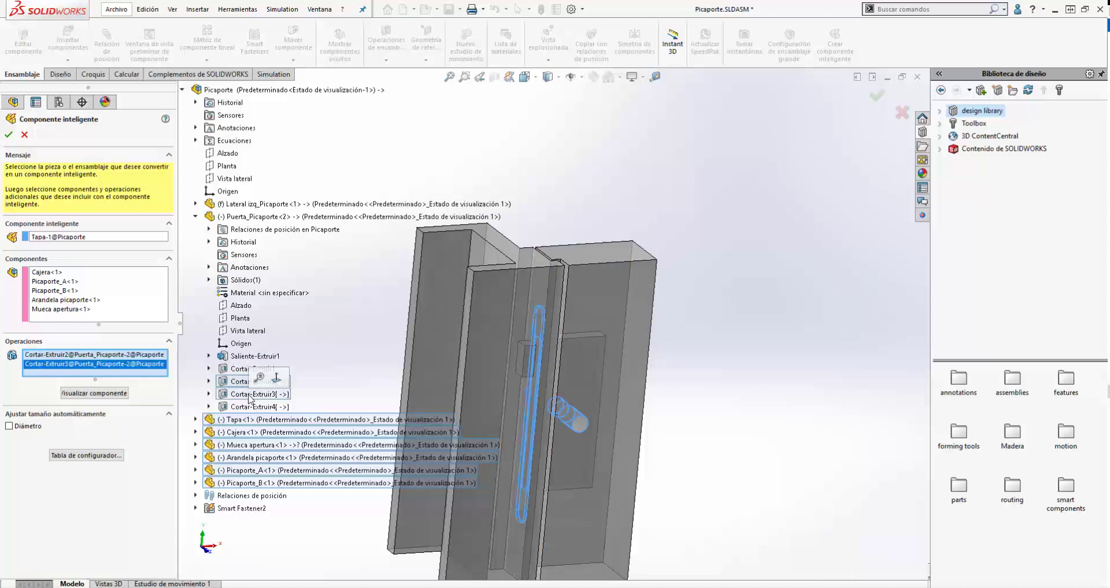
left_click(253, 407)
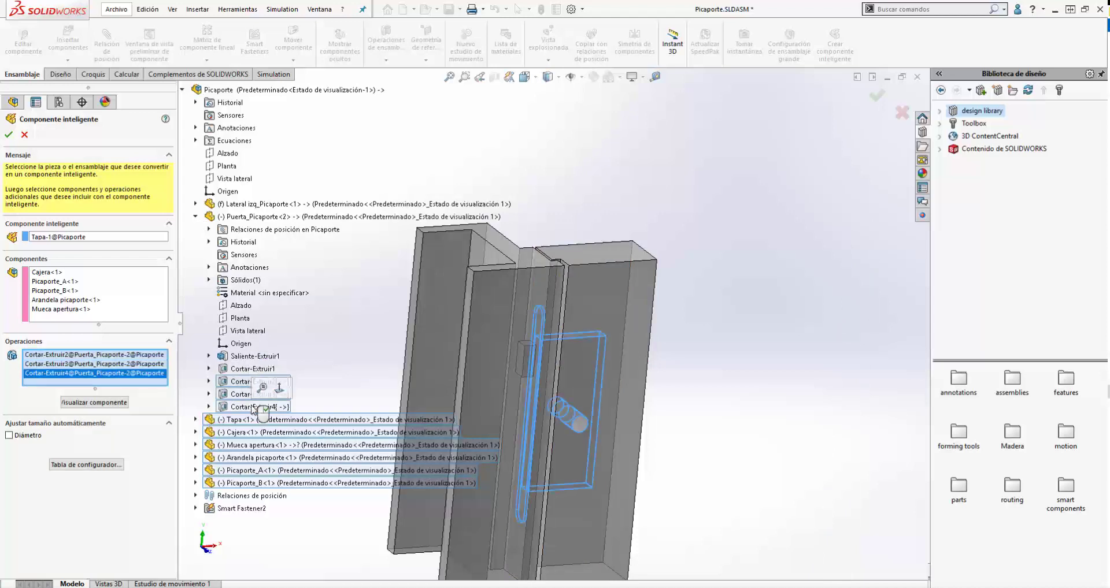
left_click(196, 204)
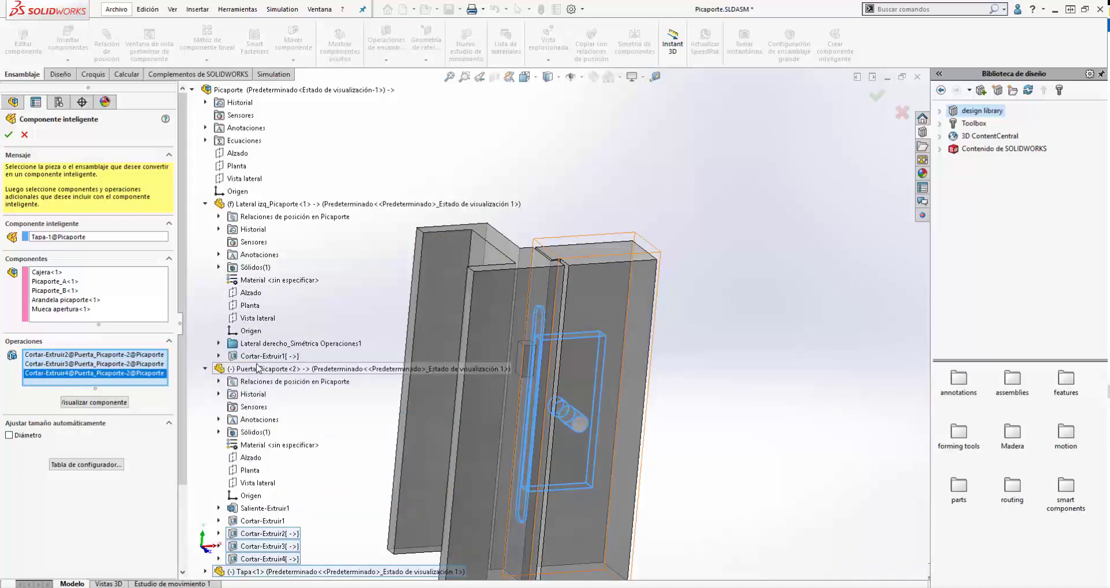
left_click(256, 360)
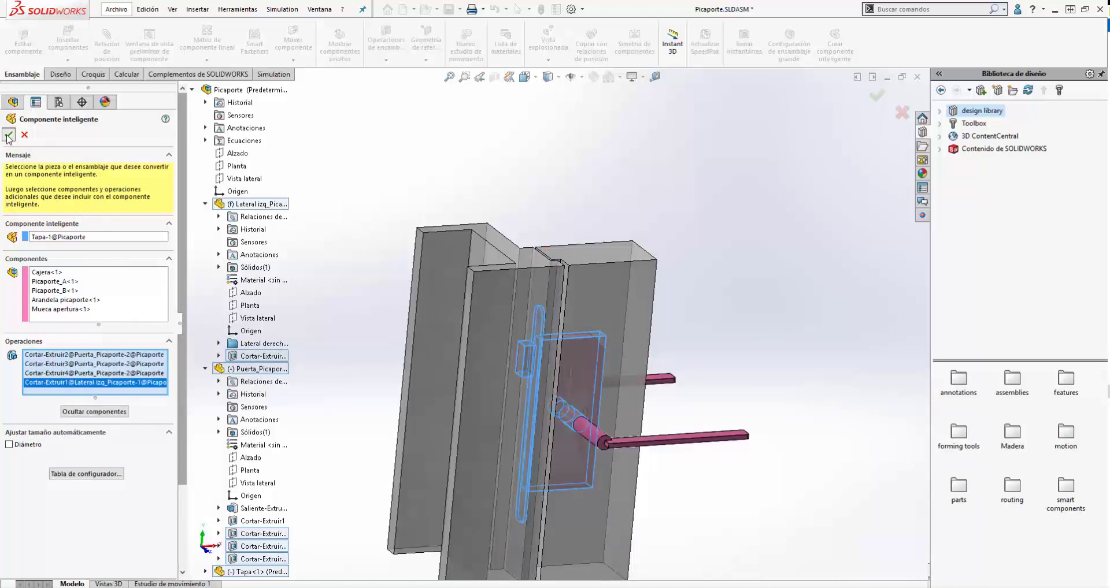
left_click(8, 138)
left_click(8, 247)
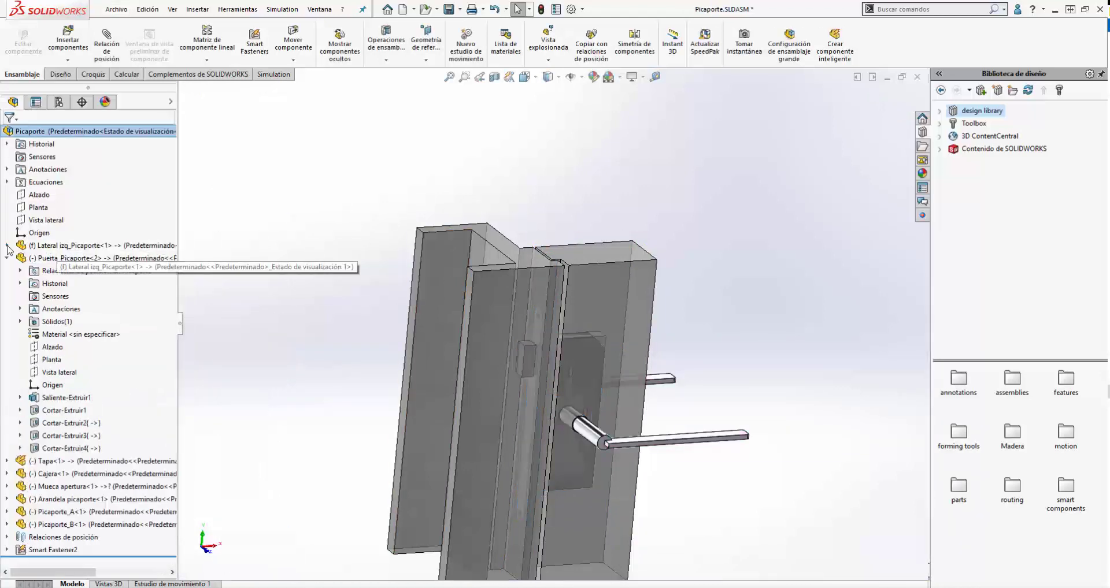
left_click(6, 258)
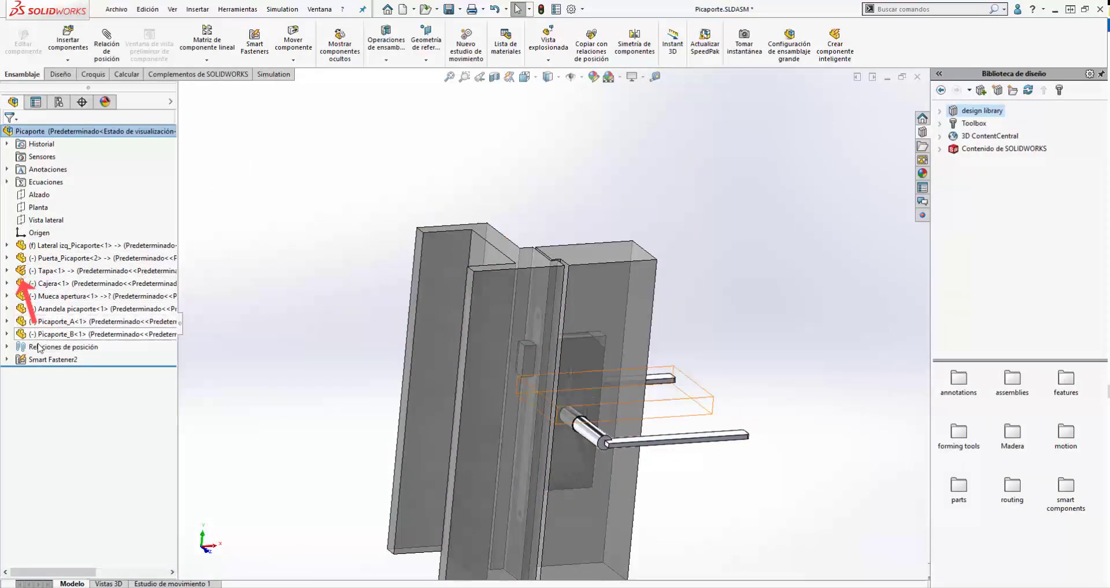
- Set up Tapa<1> for the design library's Madera folder as a Part file named Tapa_Puerta
mouse_move(598, 405)
middle_mouse_down()
mouse_move(613, 398)
mouse_move(590, 392)
middle_mouse_up()
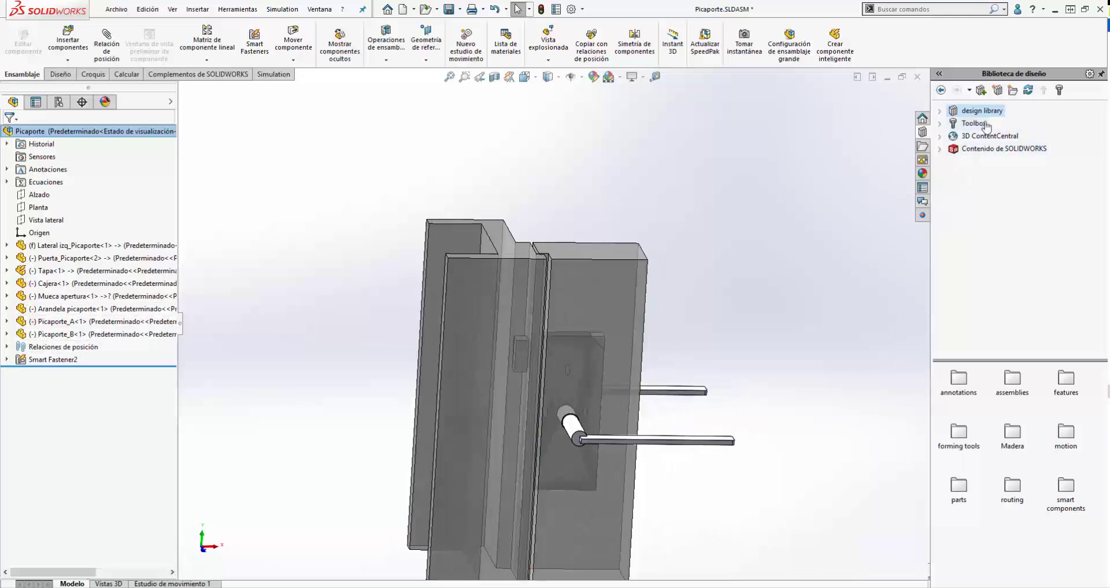
left_click(940, 111)
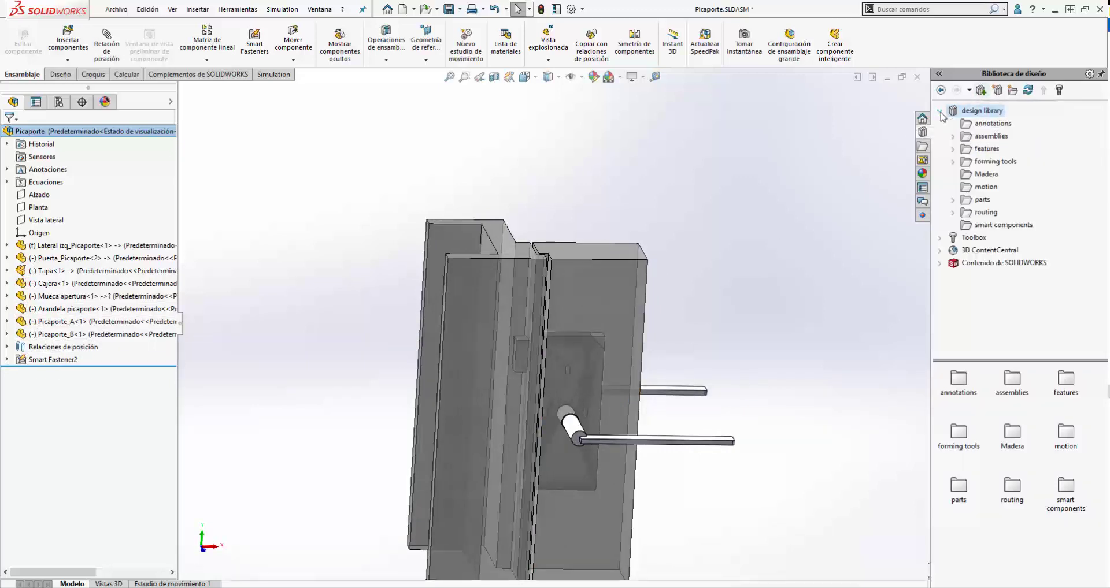
left_click(983, 175)
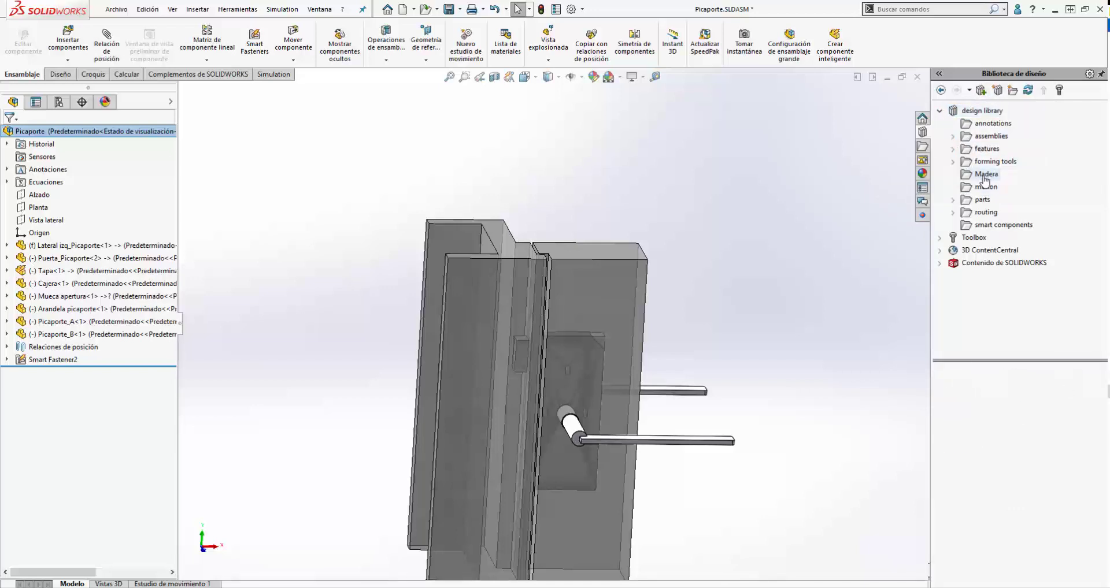
left_click(985, 91)
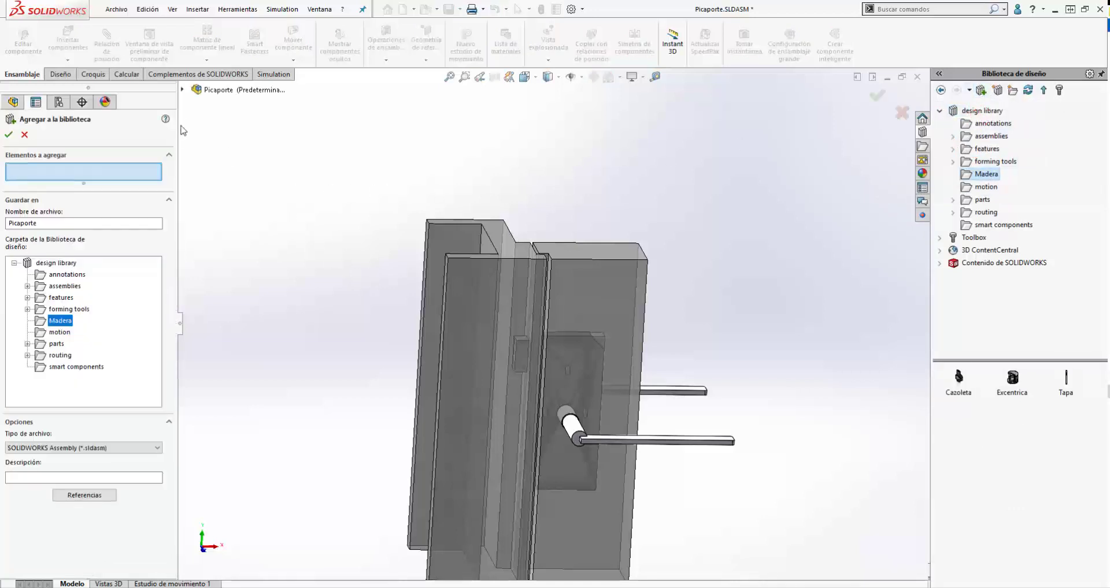
left_click(182, 89)
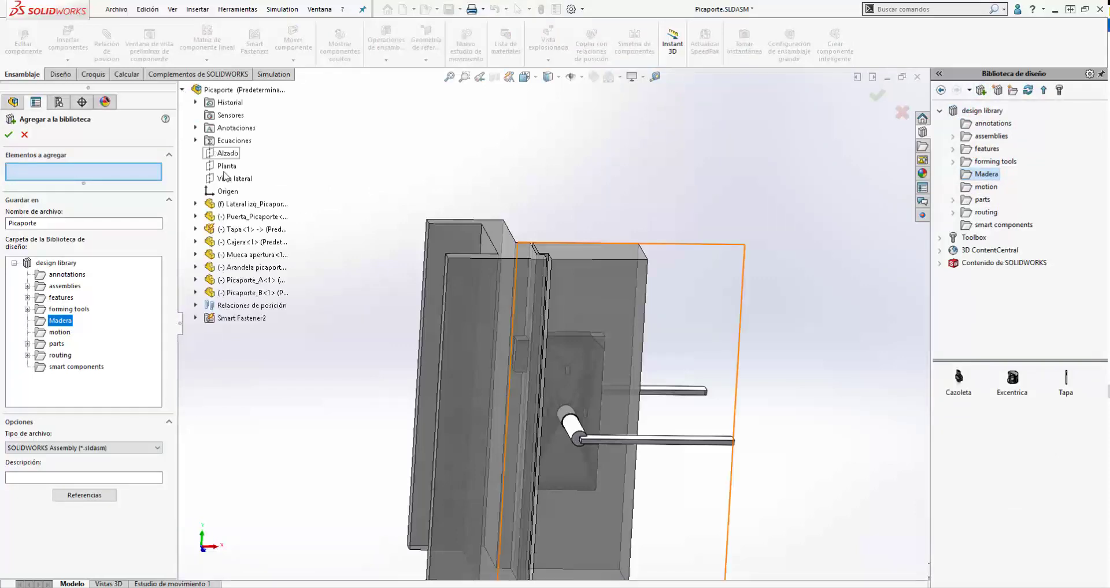
left_click(244, 234)
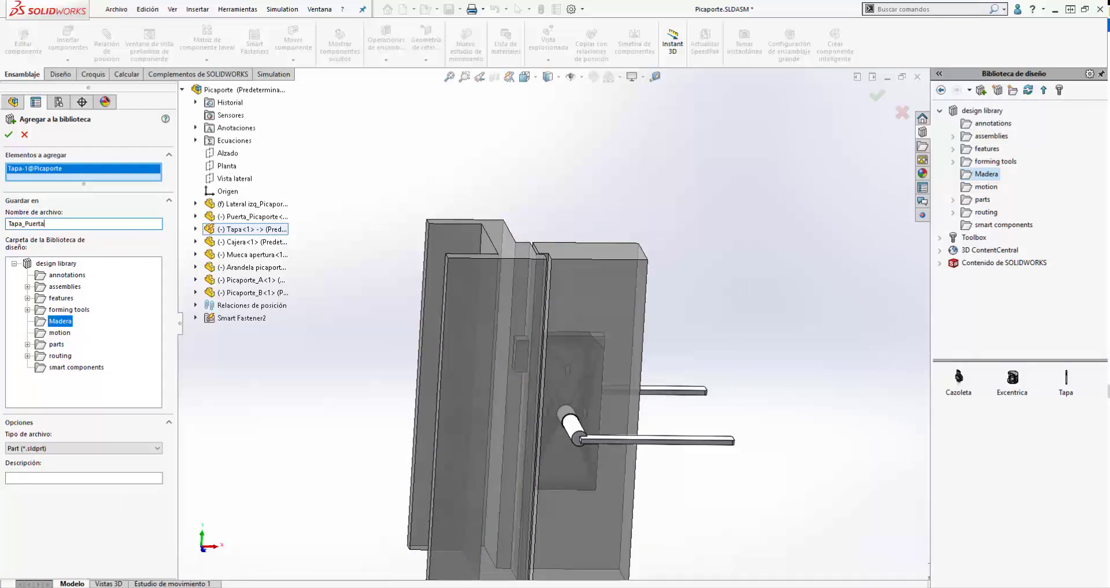
left_click(72, 448)
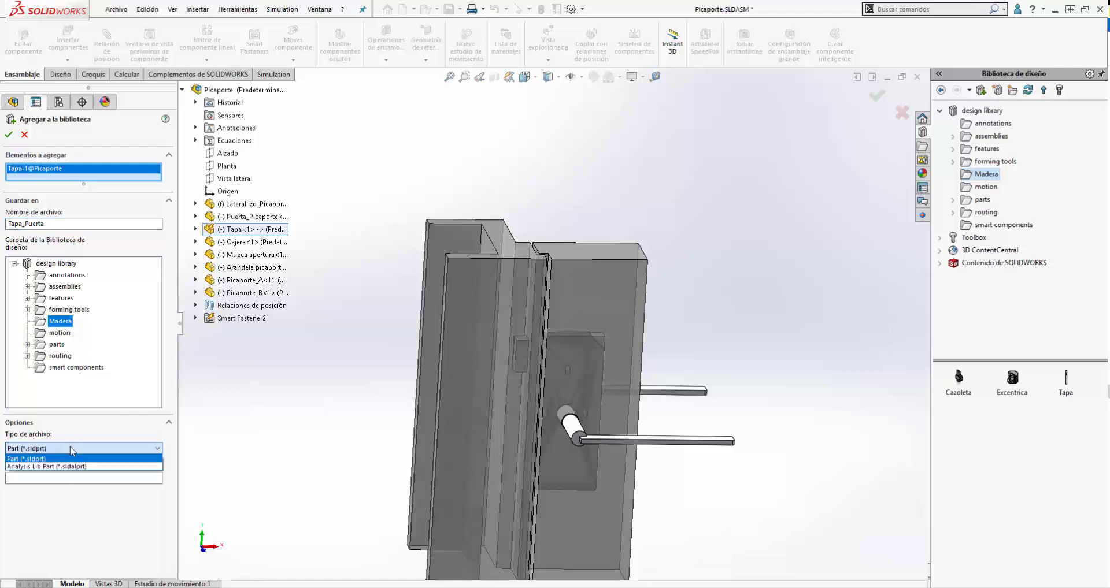
left_click(72, 438)
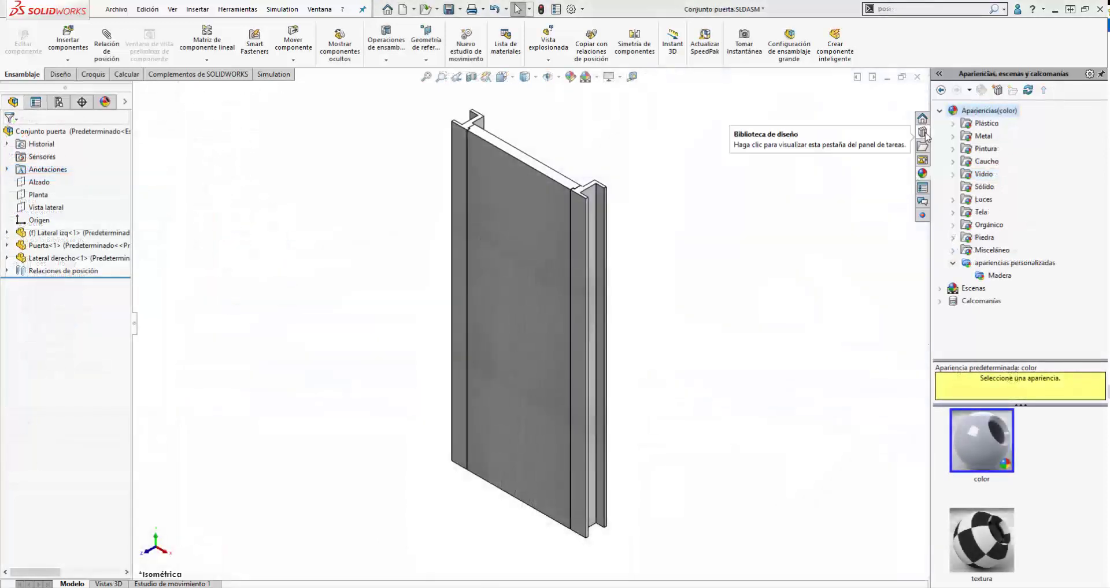
- Show the contents of the design library's Madera folder and hide the frame part Lateral izq in Conjunto puerta
left_click(922, 132)
left_click(940, 110)
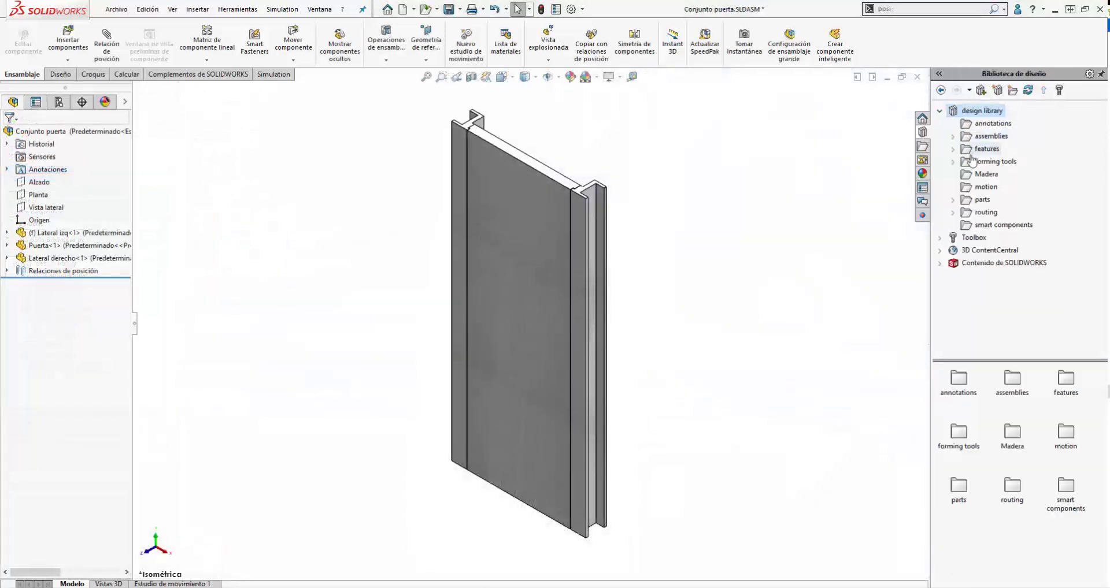
left_click(975, 174)
mouse_move(508, 351)
middle_mouse_down()
mouse_move(554, 260)
mouse_move(613, 304)
mouse_move(496, 301)
mouse_move(543, 291)
mouse_move(517, 281)
middle_mouse_up()
key("Tab")
scroll(480, 349, "down", 5)
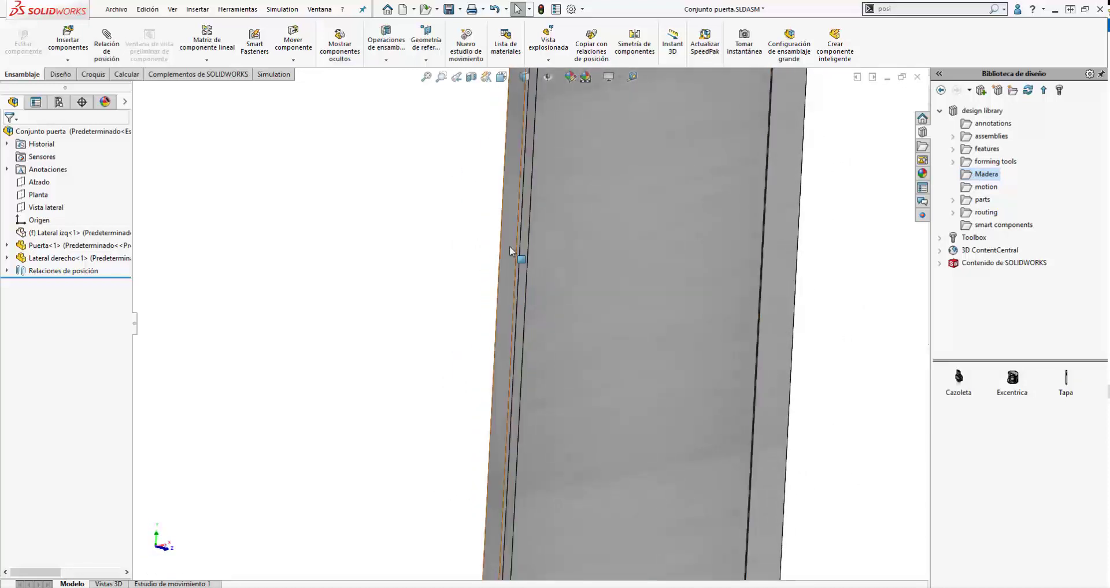
- Insert the Tapa component from the Madera library folder beside the exposed edge of the door
scroll(512, 247, "down", 3)
left_click_drag(963, 358, 475, 321)
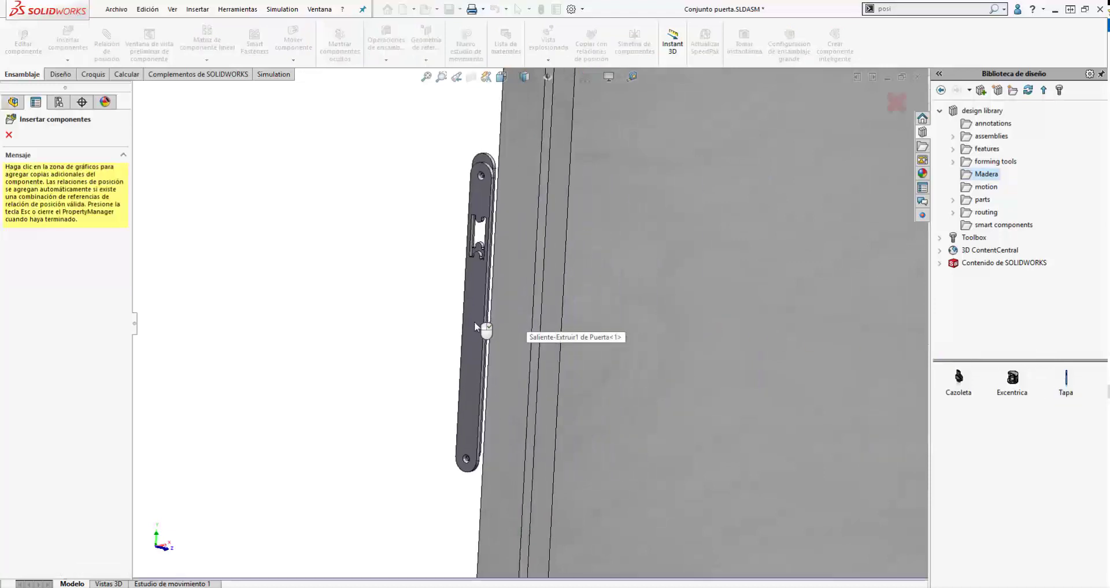
left_click(474, 303)
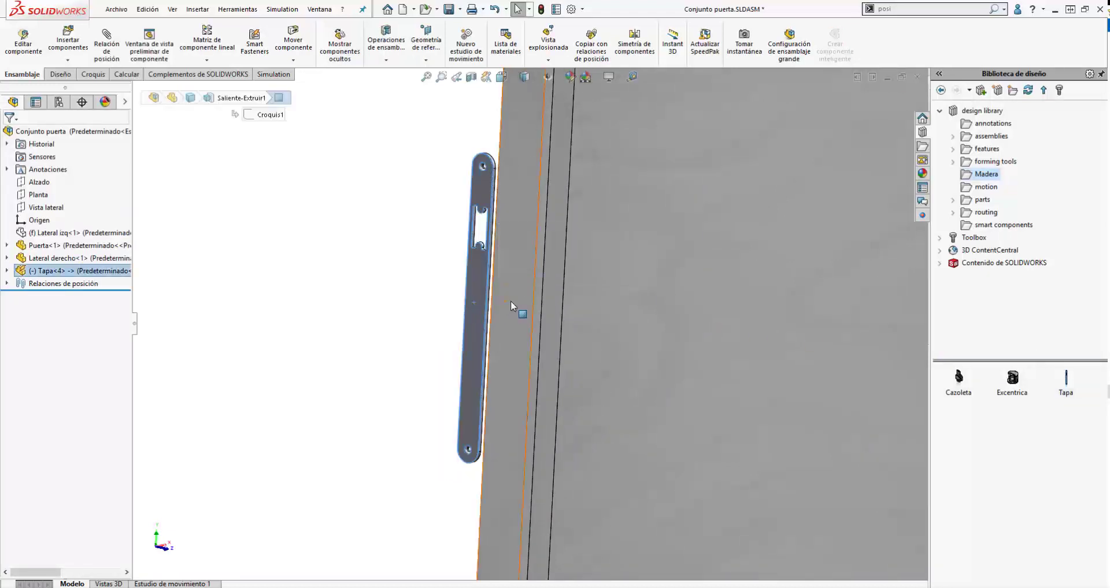
- Make the flat face of Tapa coincident with the narrow edge face of Puerta
left_click(511, 300, "ctrl")
left_click(541, 289)
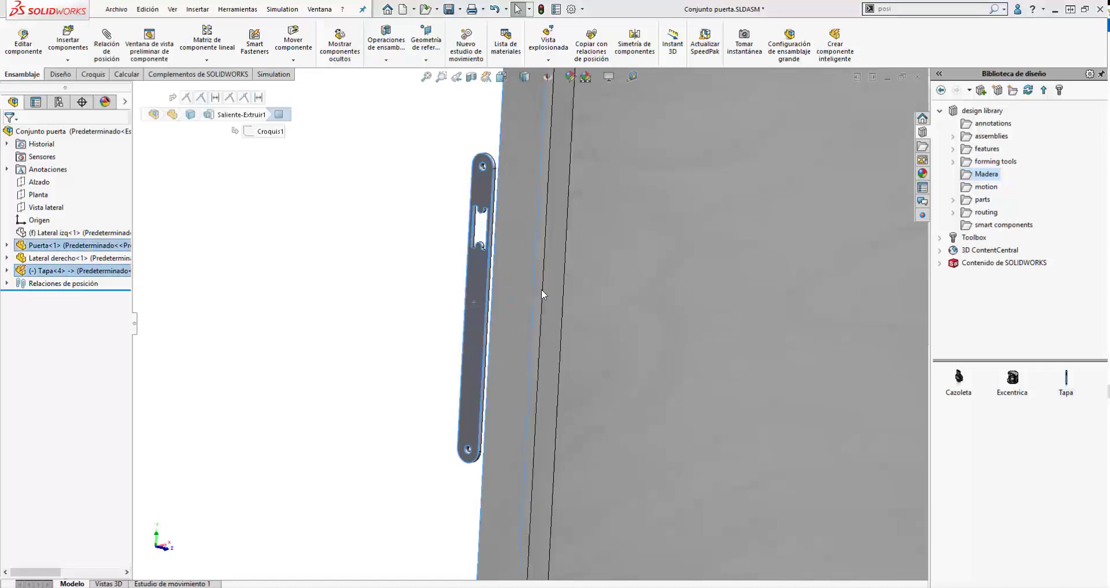
left_click(490, 284)
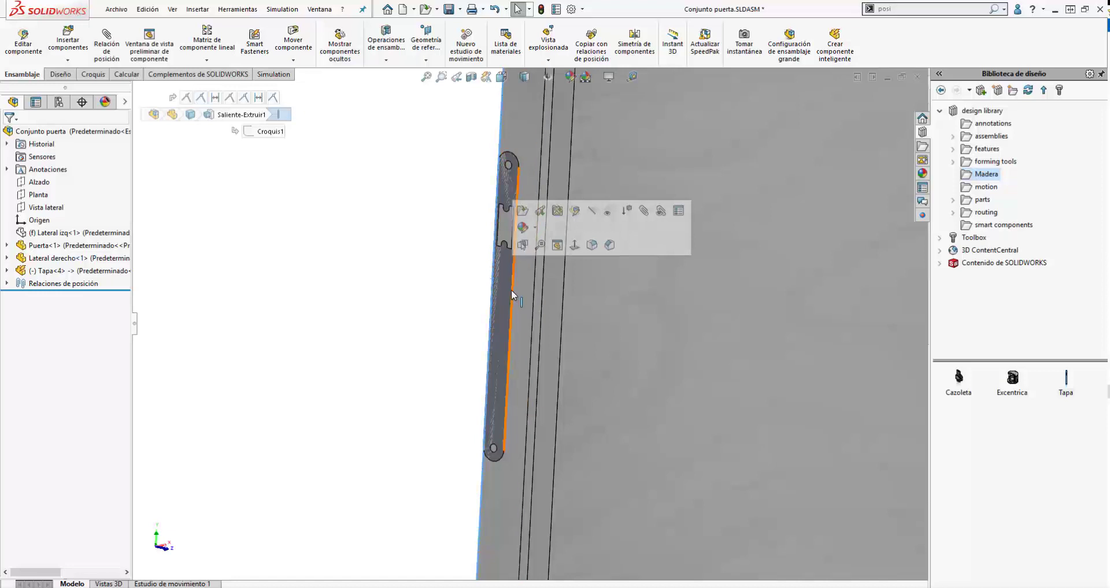
- Centre Tapa across the thickness of the door's edge with a Width mate between its long side faces and the two door faces
left_click_drag(511, 289, 444, 280)
scroll(477, 377, "down", 5)
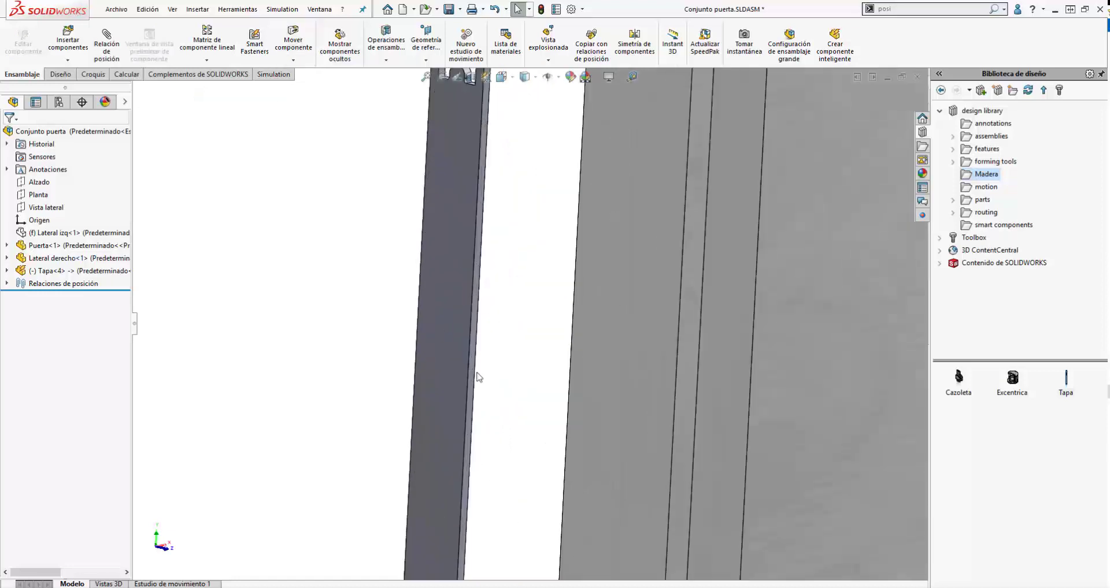
left_click(473, 373)
middle_click_drag(478, 376, 436, 416)
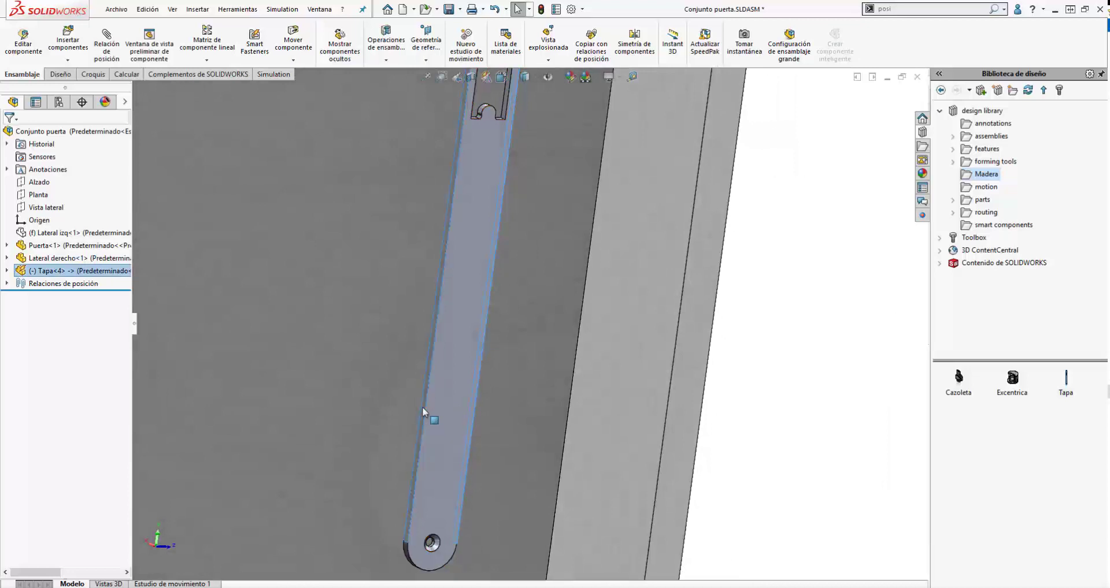
left_click(536, 398)
middle_click_drag(582, 422, 497, 417)
left_click(645, 407)
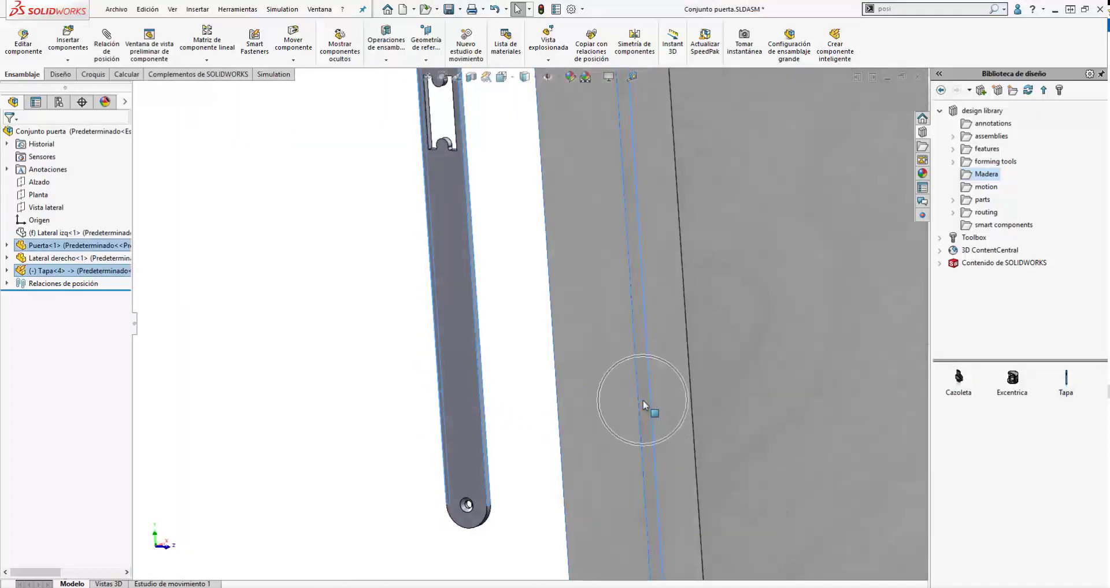
left_click(677, 392)
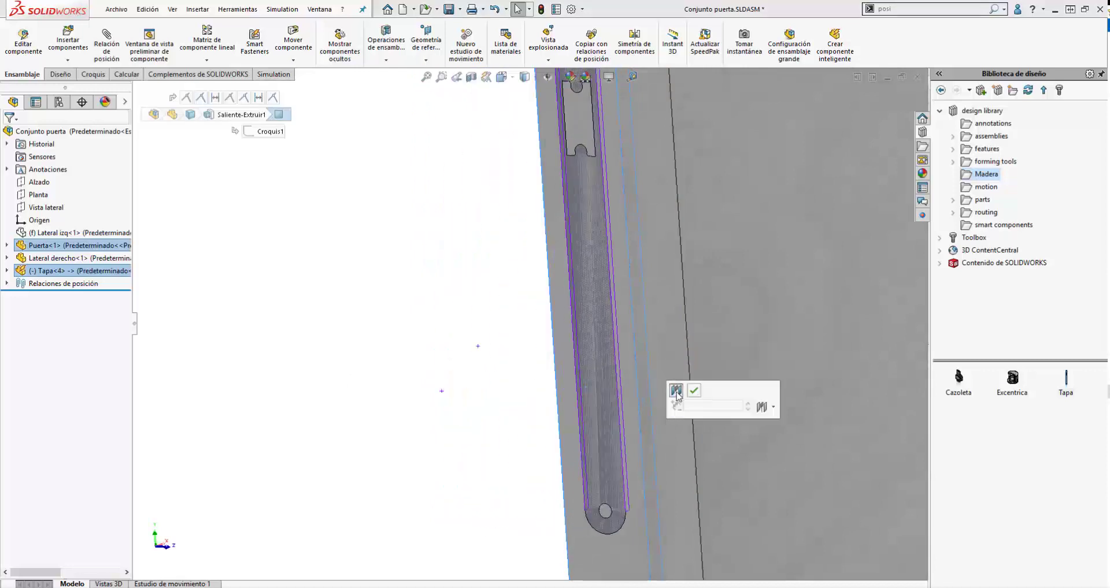
- Show the hidden frame part Lateral izq again
middle_click_drag(688, 393, 542, 403)
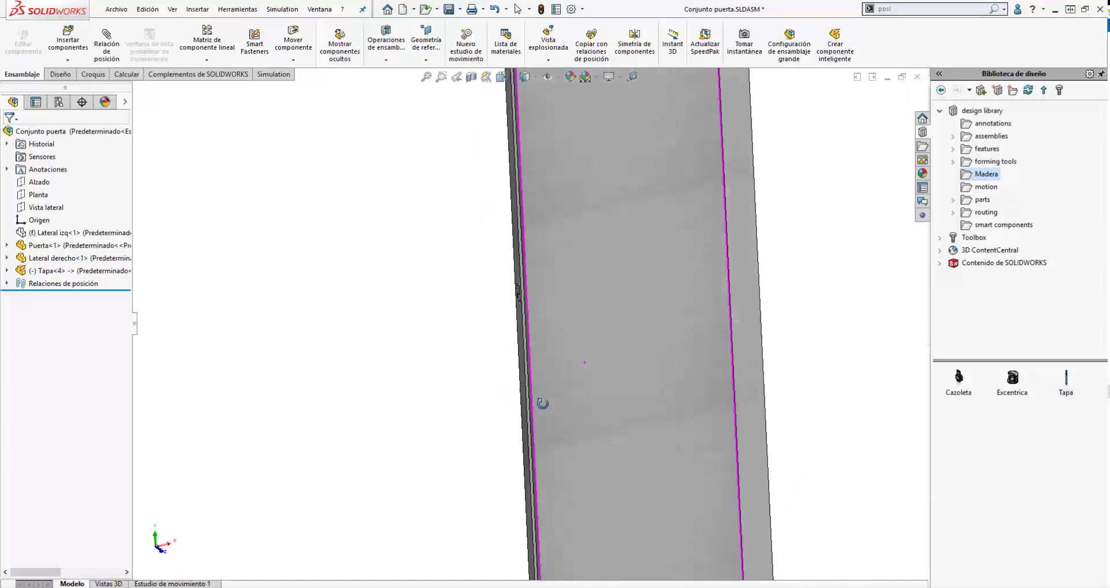
left_click(517, 340)
left_click(516, 339)
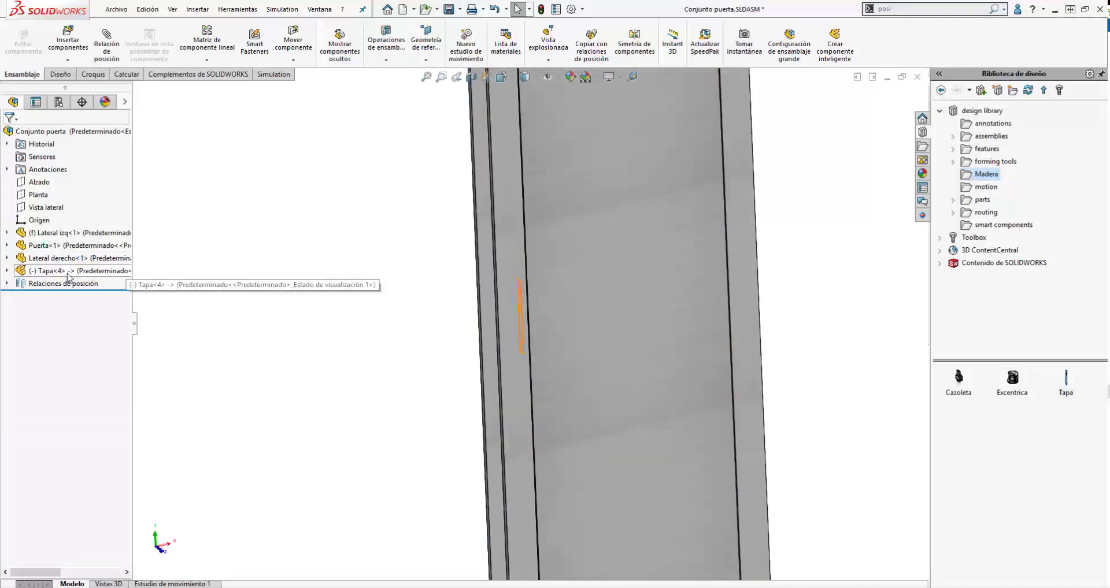
- Insert all of Tapa's smart features and associated components, assigning the four required reference faces on the door and left frame
left_click(525, 317)
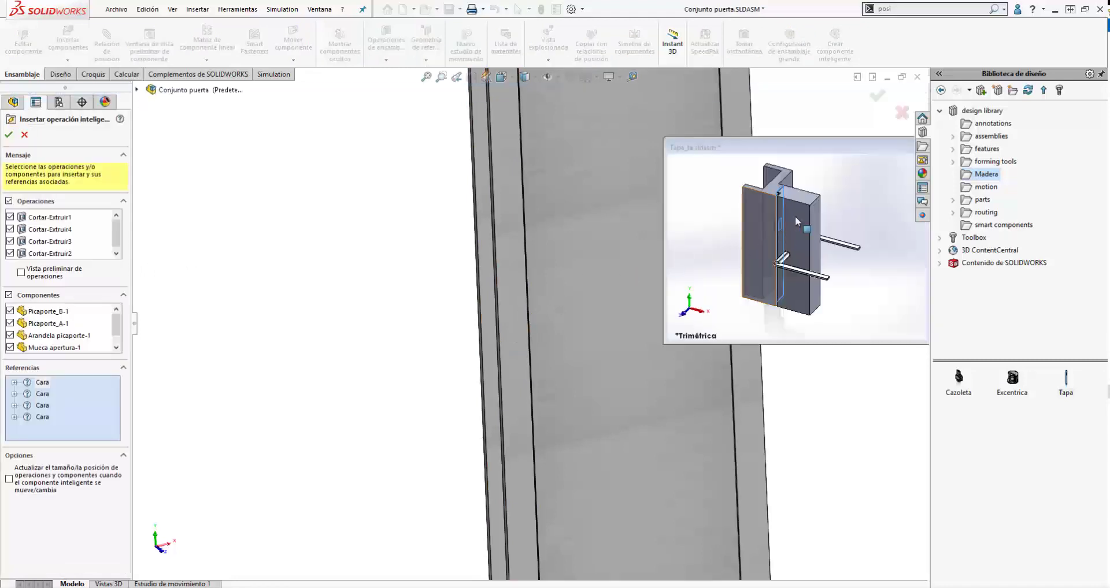
scroll(564, 152, "up", 4)
scroll(516, 197, "down", 4)
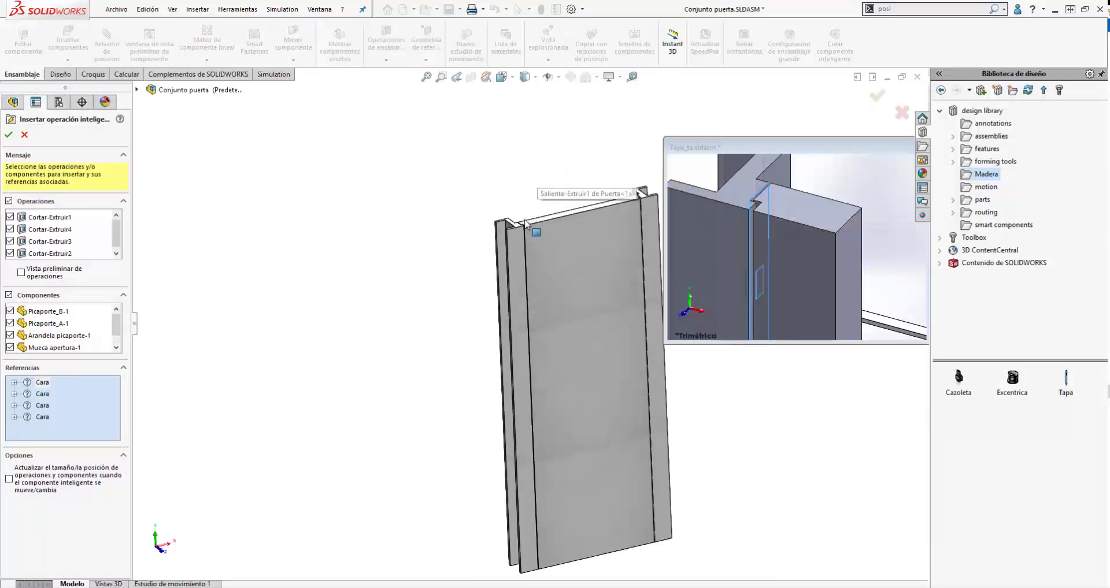
middle_click_drag(531, 267, 619, 386)
left_click(523, 345)
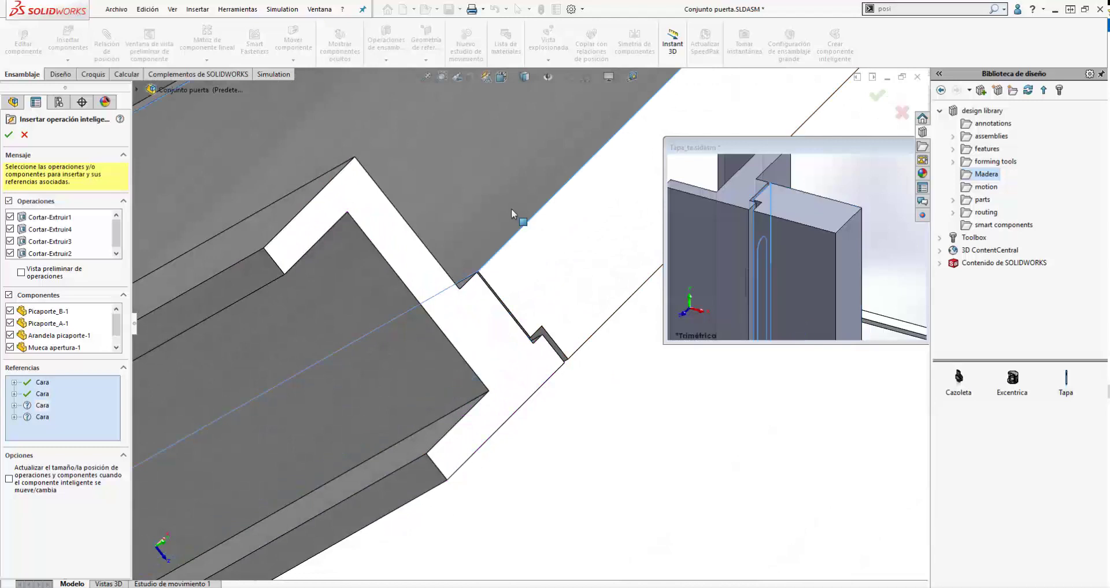
left_click(535, 321)
scroll(533, 324, "down", 4)
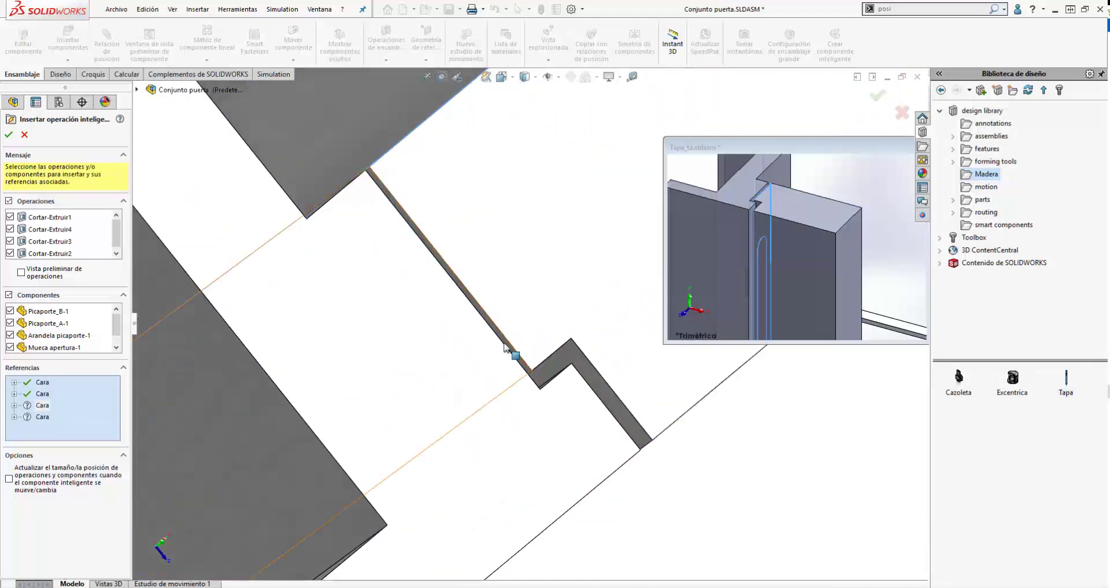
left_click(675, 433)
middle_click_drag(676, 433, 574, 383)
scroll(695, 466, "up", 5)
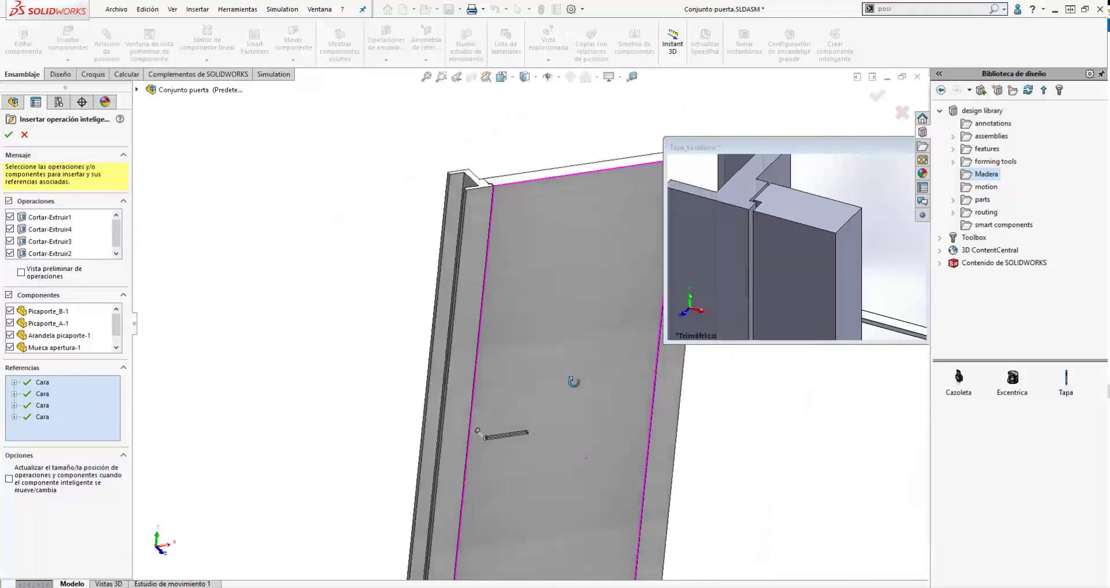
left_click(8, 136)
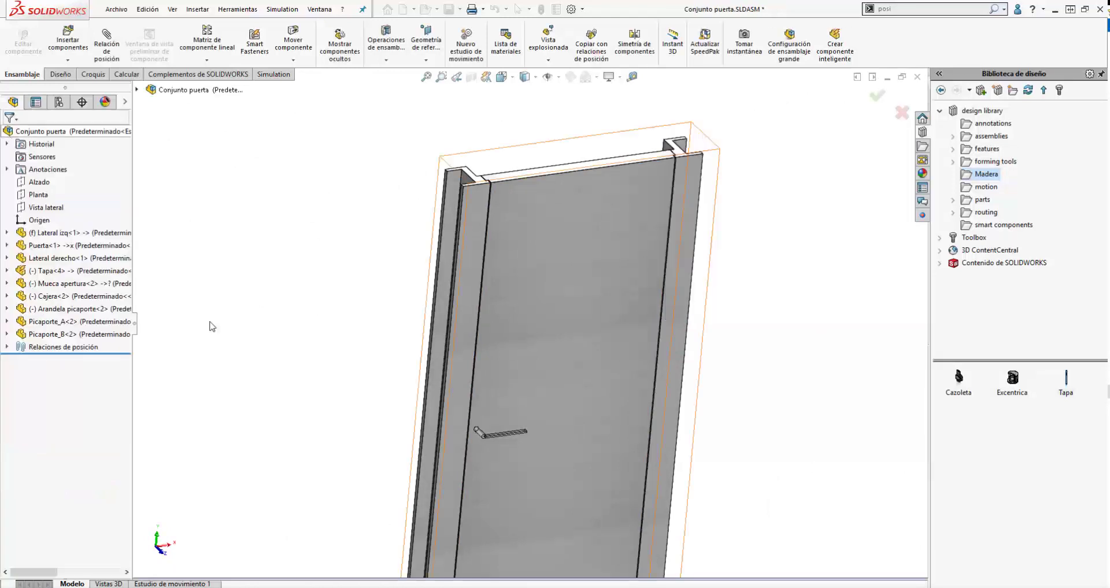
- Examine the inserted door handle from both sides of the door
scroll(465, 420, "down", 5)
middle_click_drag(463, 417, 485, 360)
scroll(412, 410, "down", 5)
scroll(485, 361, "up", 5)
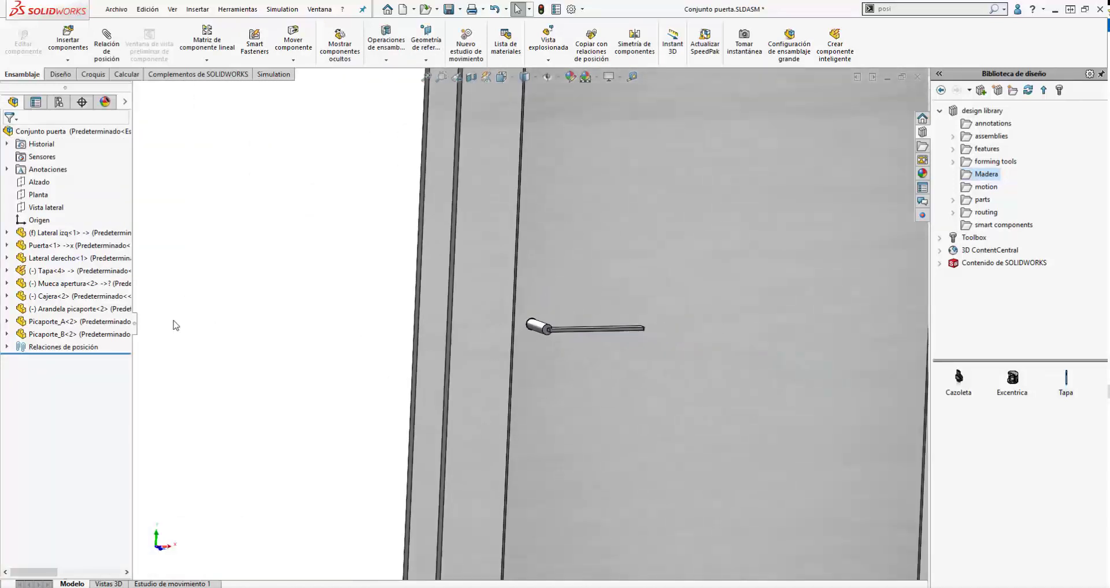
mouse_move(511, 333)
middle_mouse_down()
mouse_move(570, 280)
mouse_move(497, 292)
mouse_move(523, 307)
mouse_move(519, 334)
middle_mouse_up()
scroll(519, 334, "up", 5)
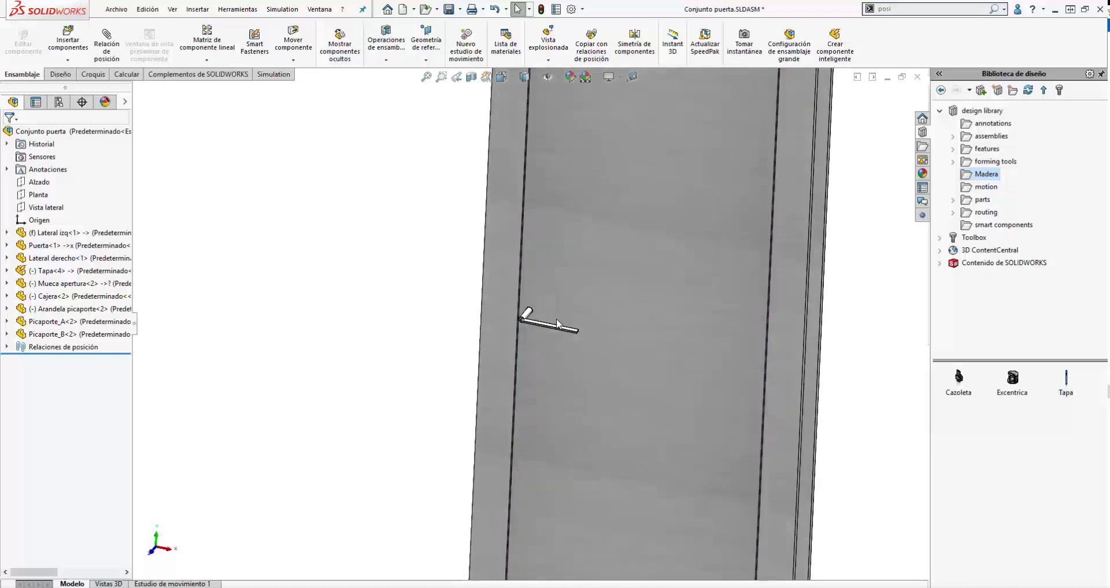
scroll(564, 314, "down", 1)
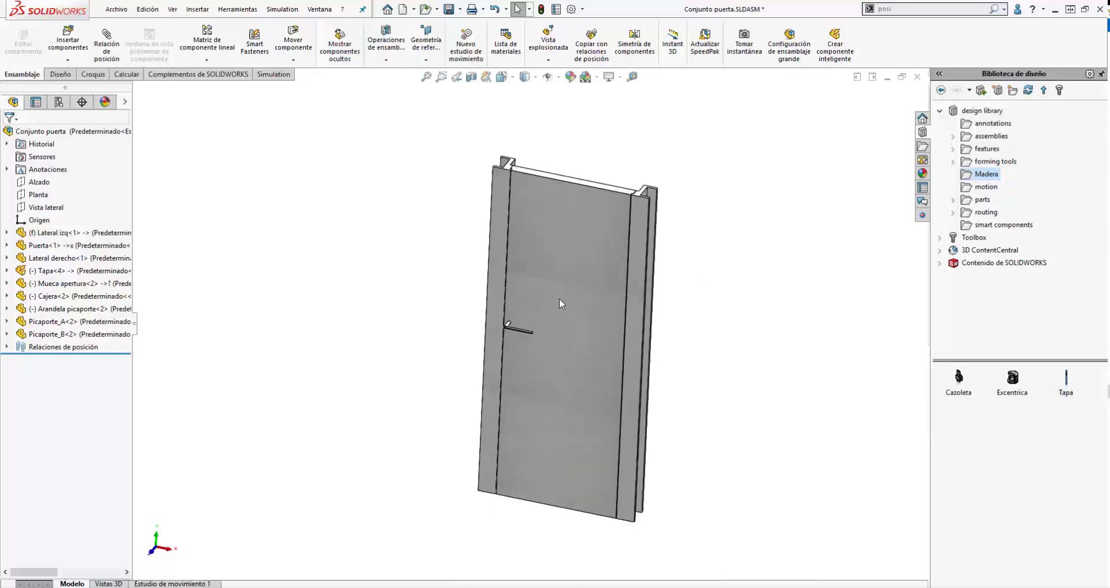
- Create a section view parallel to the Planta plane, offset about 1062 mm to cut through the handle
left_click(471, 78)
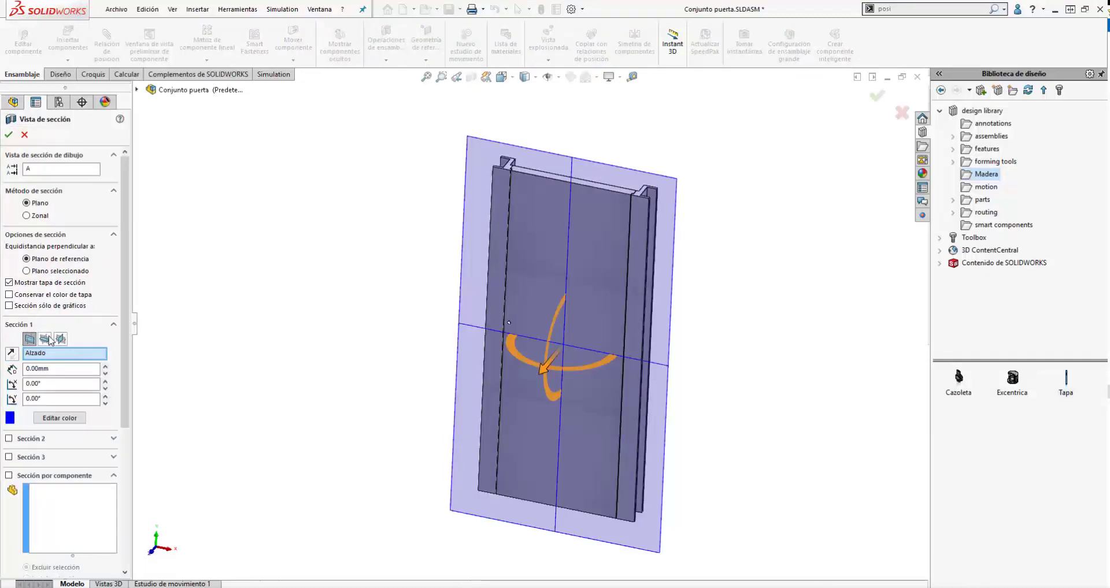
left_click(45, 340)
left_click_drag(559, 459, 581, 282)
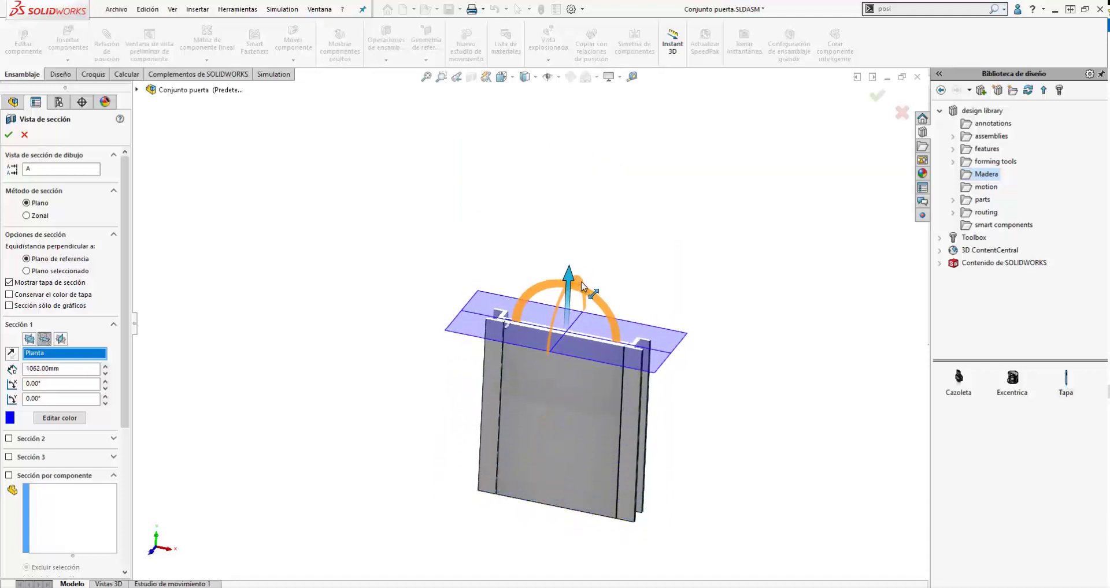
left_click(14, 134)
- Hide the handle Picaporte_B and the lock case Cajera in the section view to expose the cuts in the door
scroll(524, 333, "down", 4)
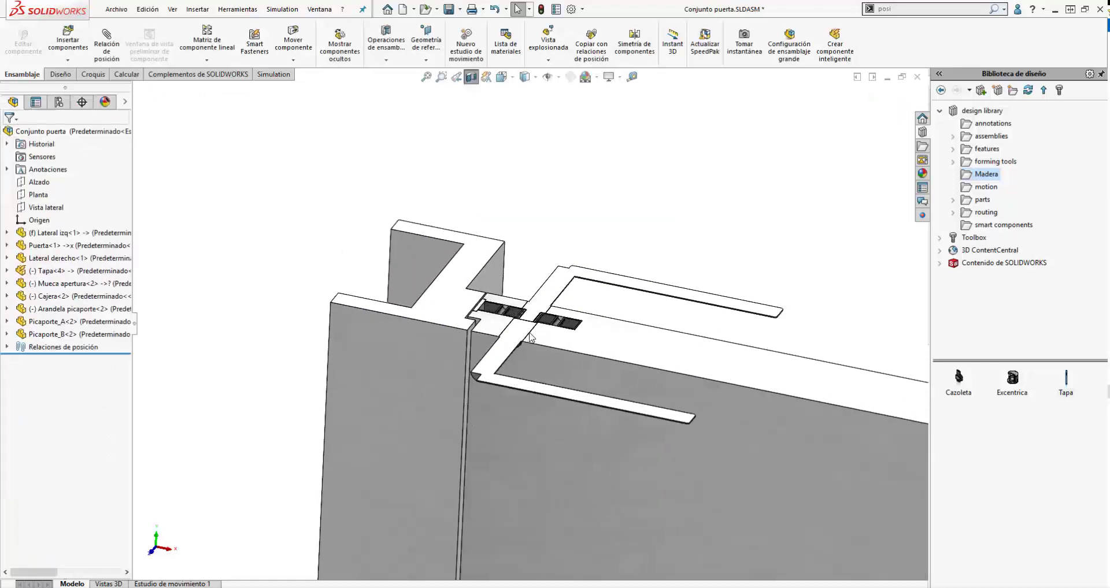
scroll(530, 335, "down", 7)
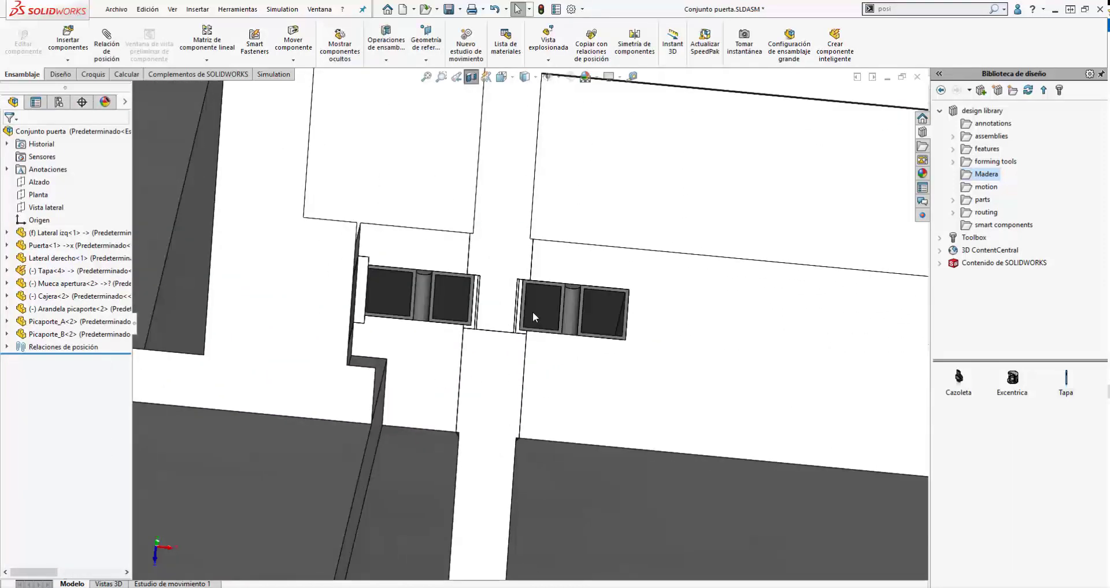
scroll(533, 313, "down", 2)
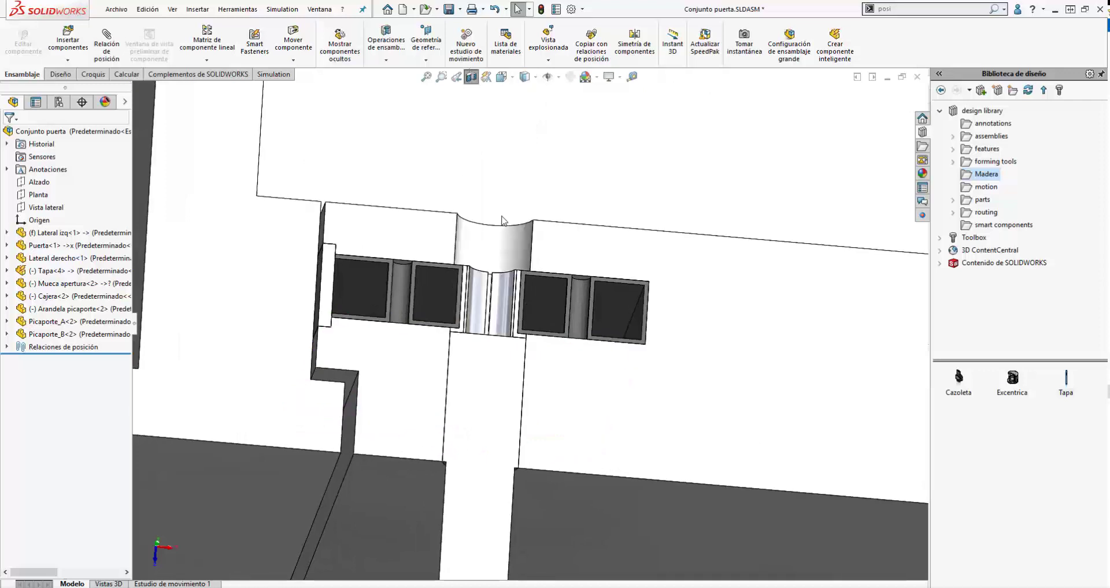
key("Tab")
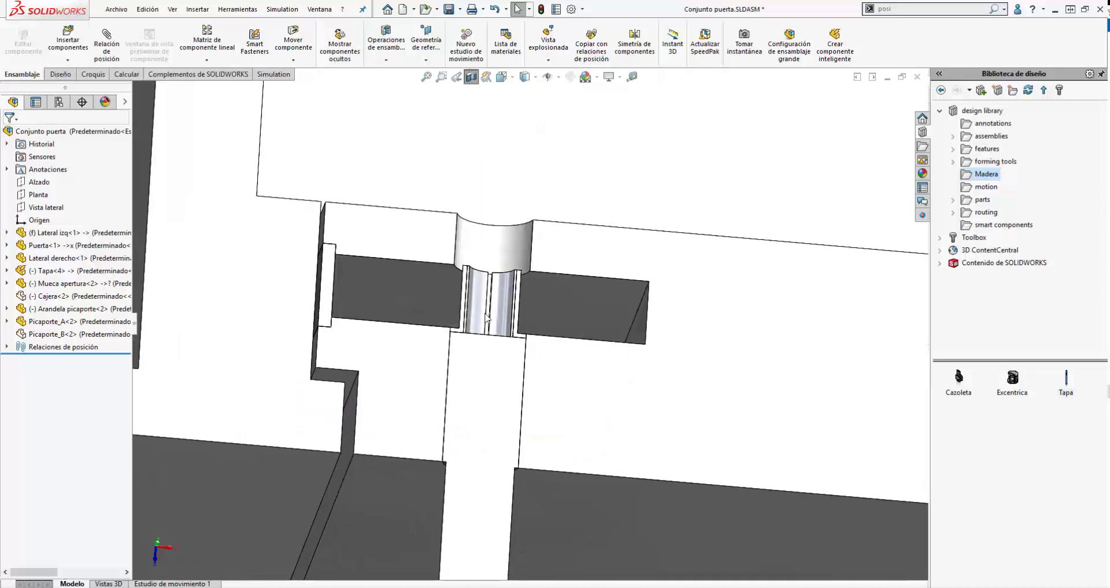
- Hide Picaporte_A and the washer Arandela picaporte in the section view and inspect the resulting cuts in the door
key("Tab")
key("Tab")
middle_click_drag(486, 313, 503, 349)
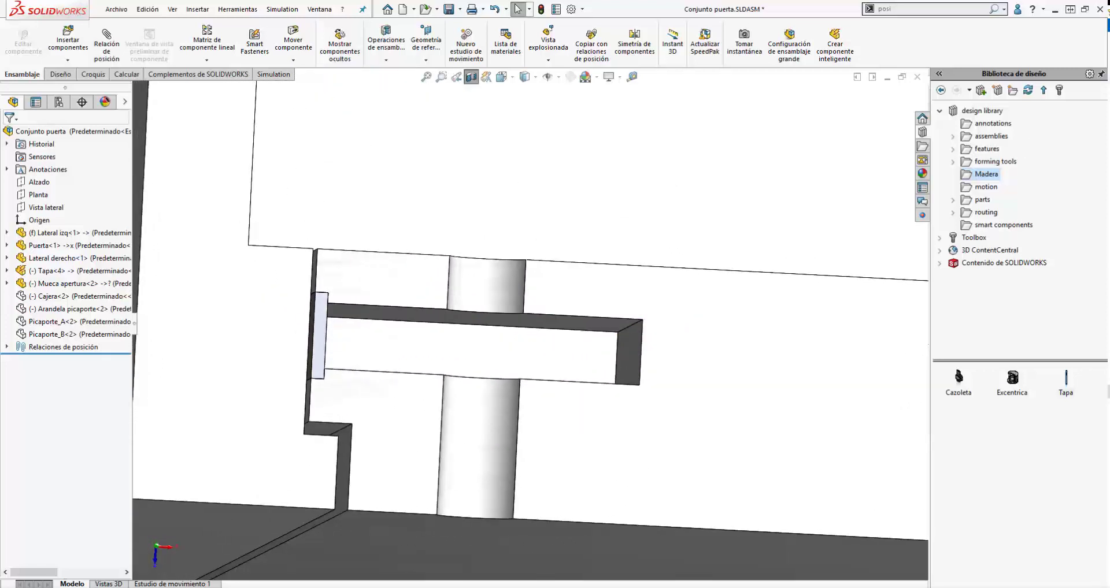
scroll(632, 379, "up", 3)
middle_click_drag(615, 368, 647, 338)
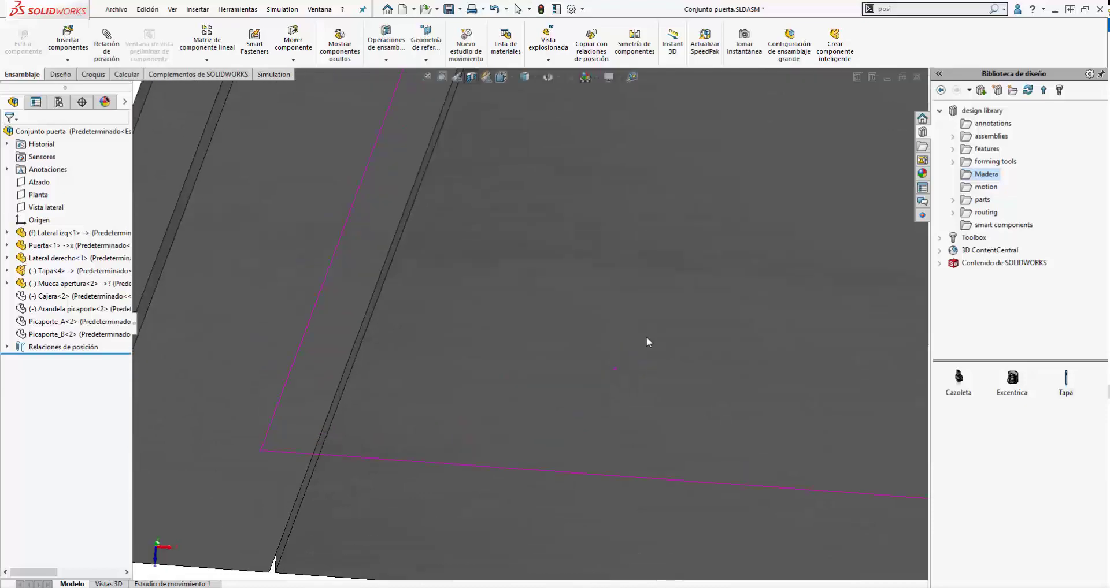
scroll(799, 246, "up", 3)
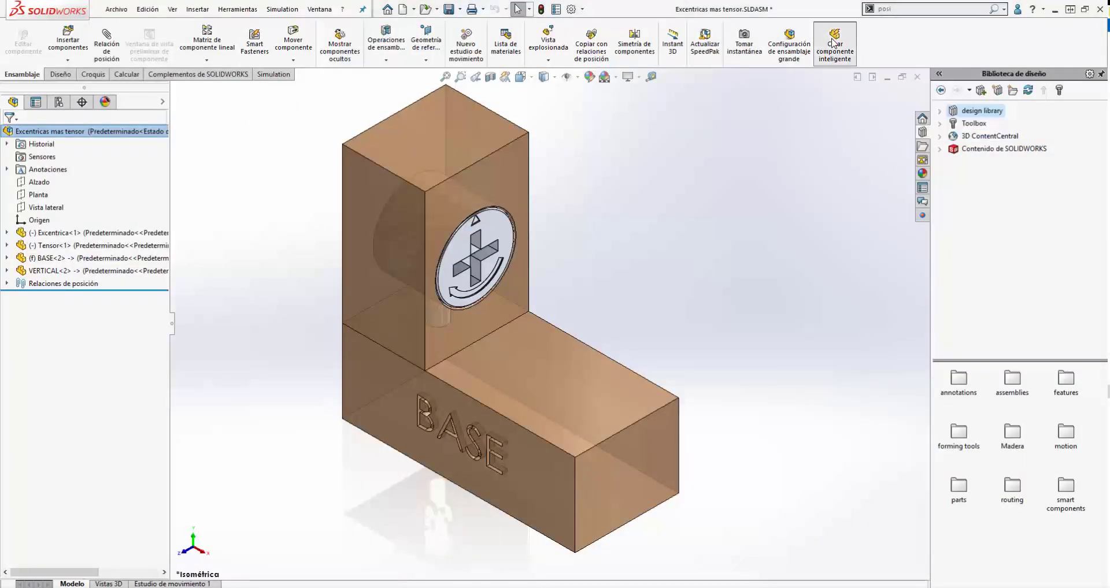
- In the Excentricas mas tensor assembly, start a Smart Component from Excentrica and include Tensor as its associated component
left_click(833, 43)
left_click(496, 234)
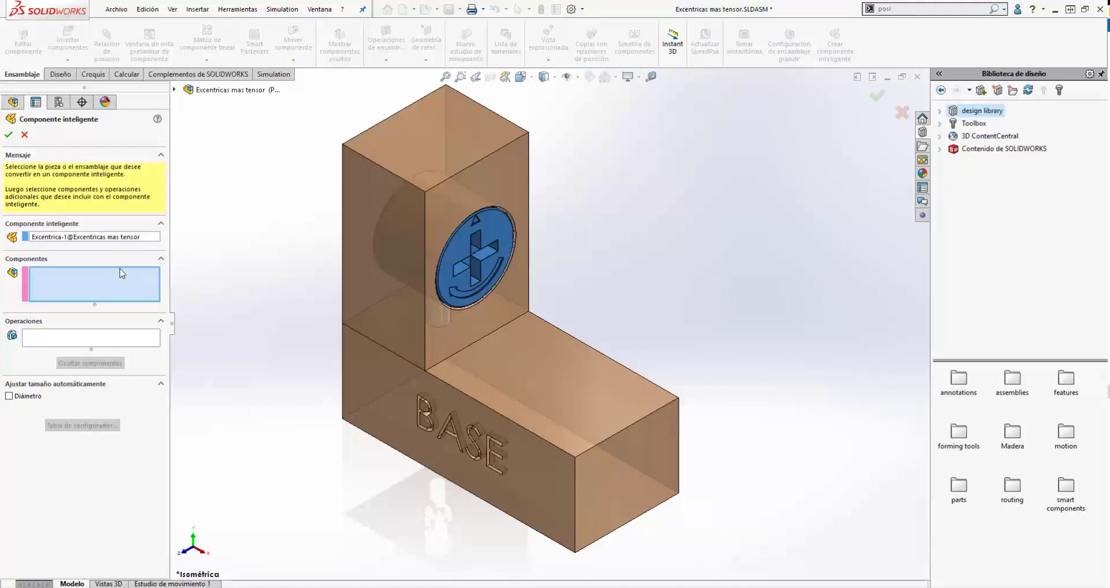
left_click(174, 90)
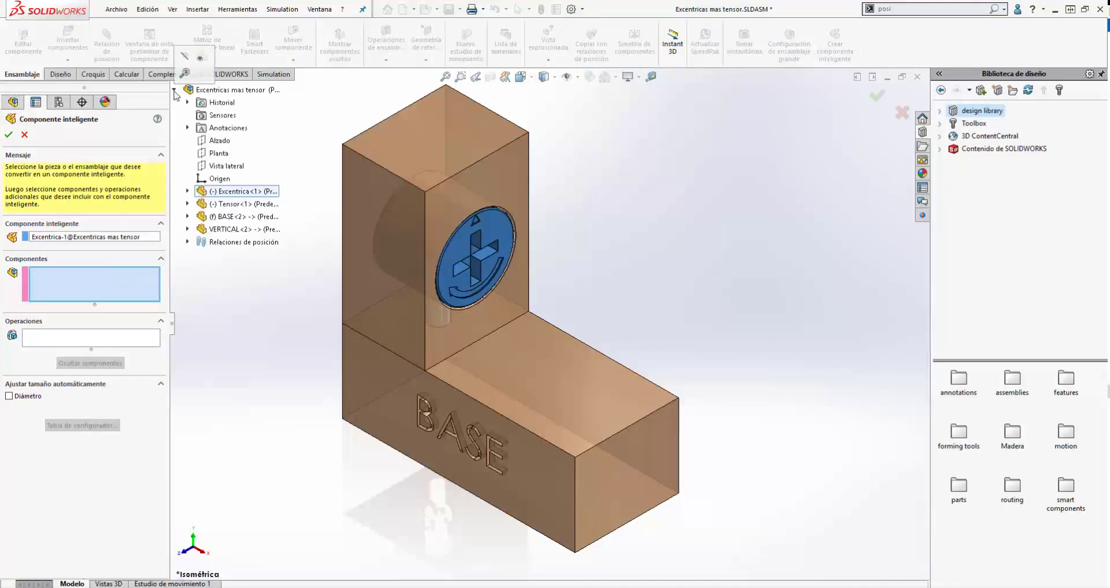
left_click(249, 205)
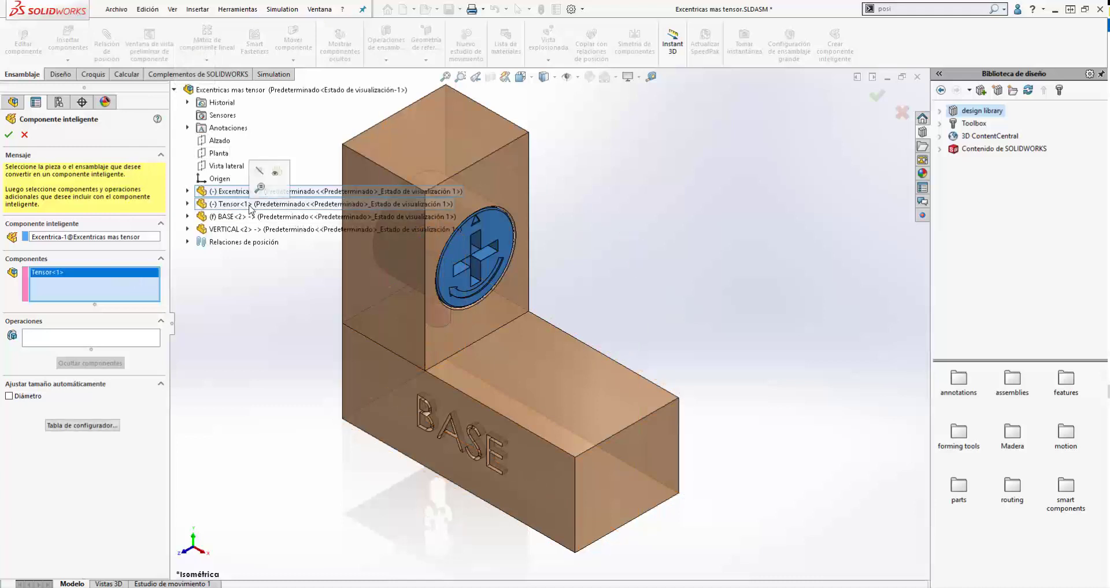
- Add the cuts Cortar-Extruir5 and Cortar-Extruir6 of VERTICAL and the M21 clearance hole of BASE as smart features, and create the Smart Component
left_click(123, 341)
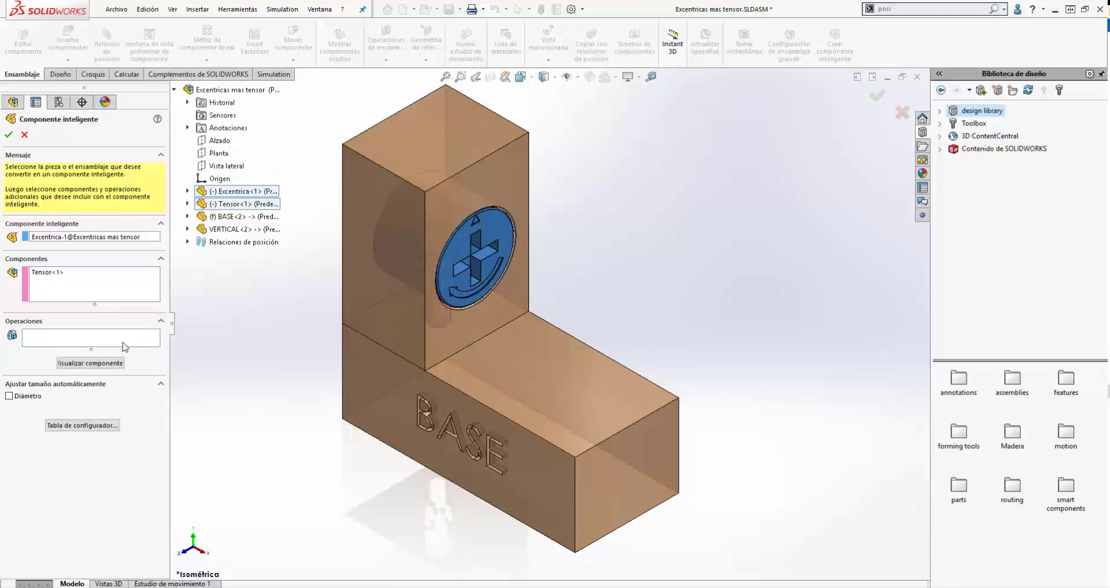
left_click(480, 255)
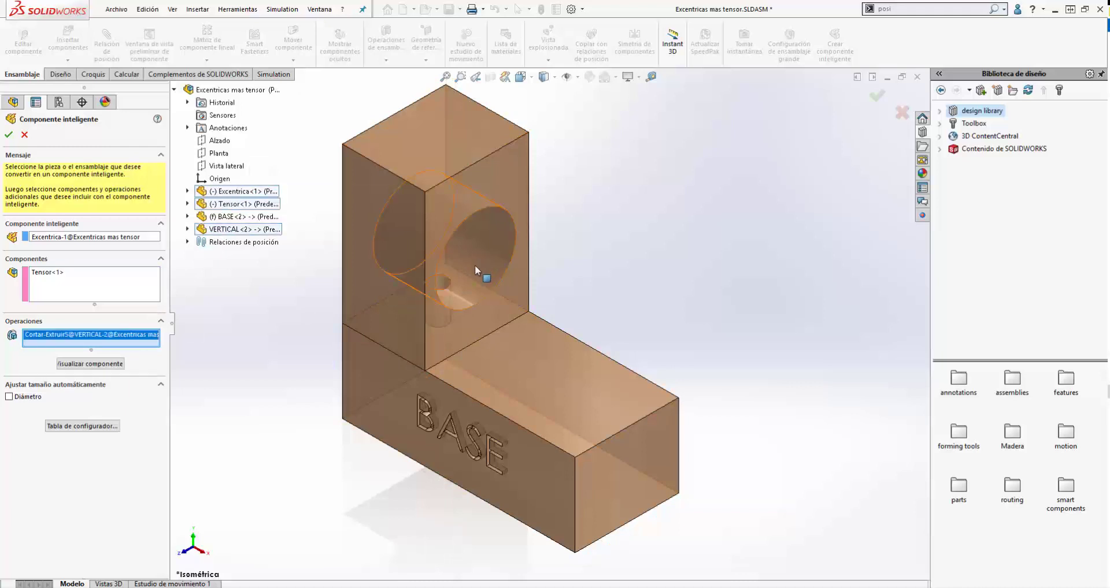
scroll(460, 287, "down", 3)
scroll(456, 288, "down", 2)
left_click(446, 287)
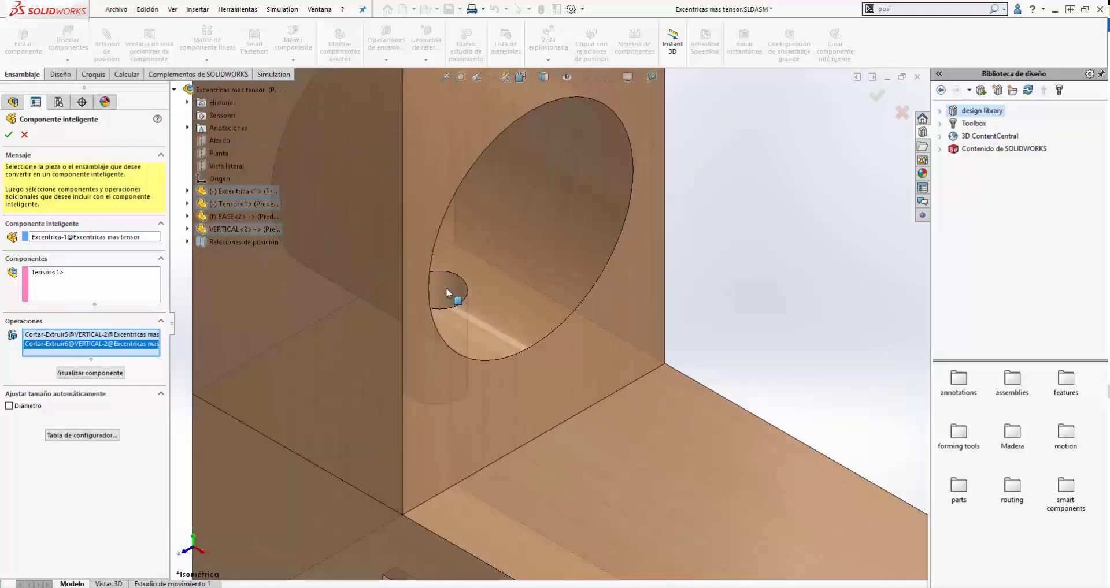
middle_click_drag(224, 214, 473, 299)
scroll(484, 320, "down", 3)
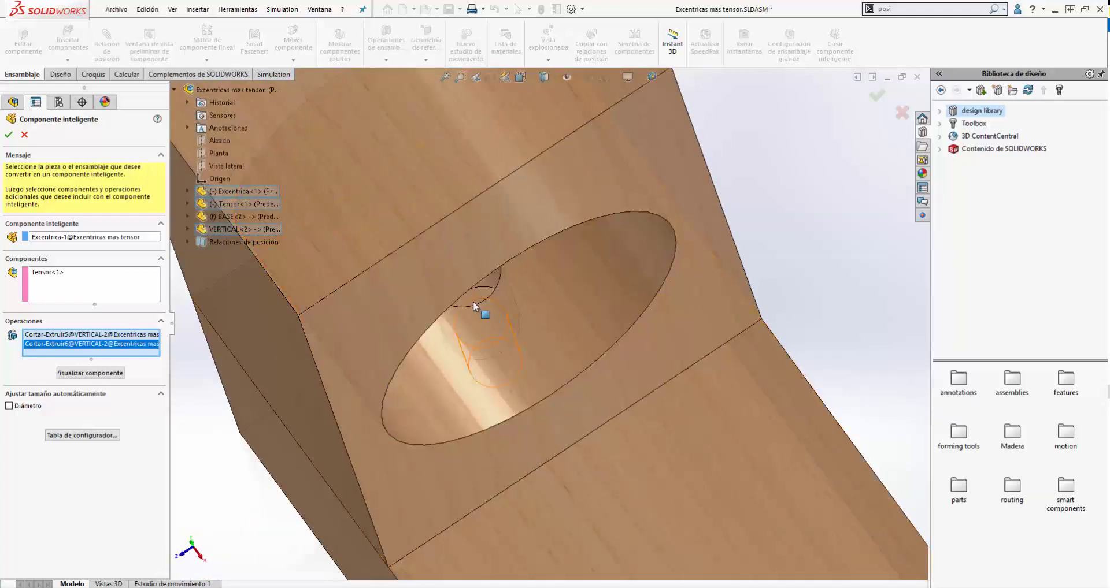
left_click(473, 301)
scroll(483, 380, "up", 5)
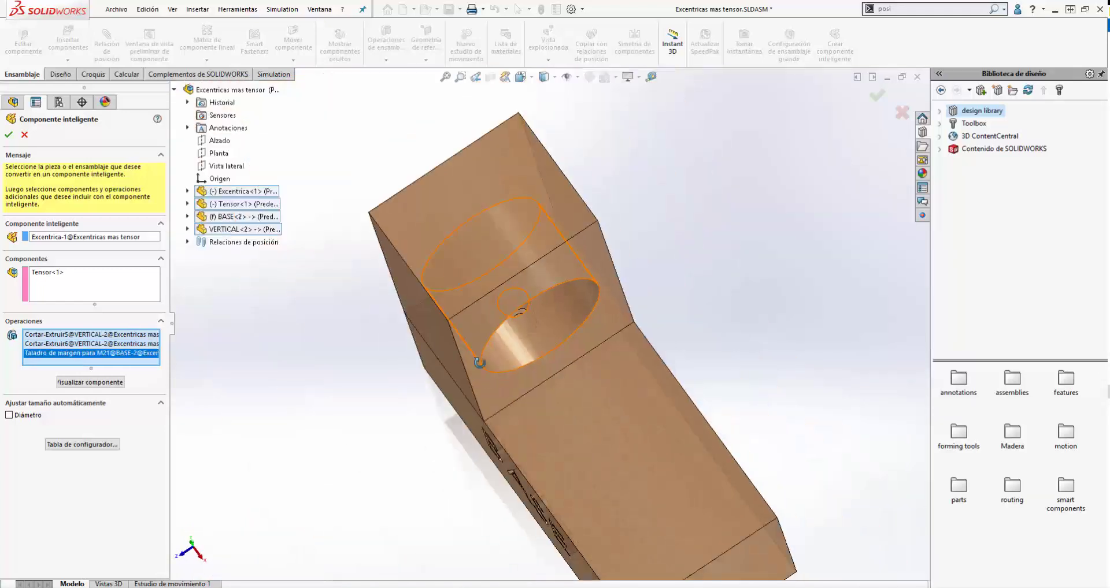
middle_click_drag(480, 366, 491, 280)
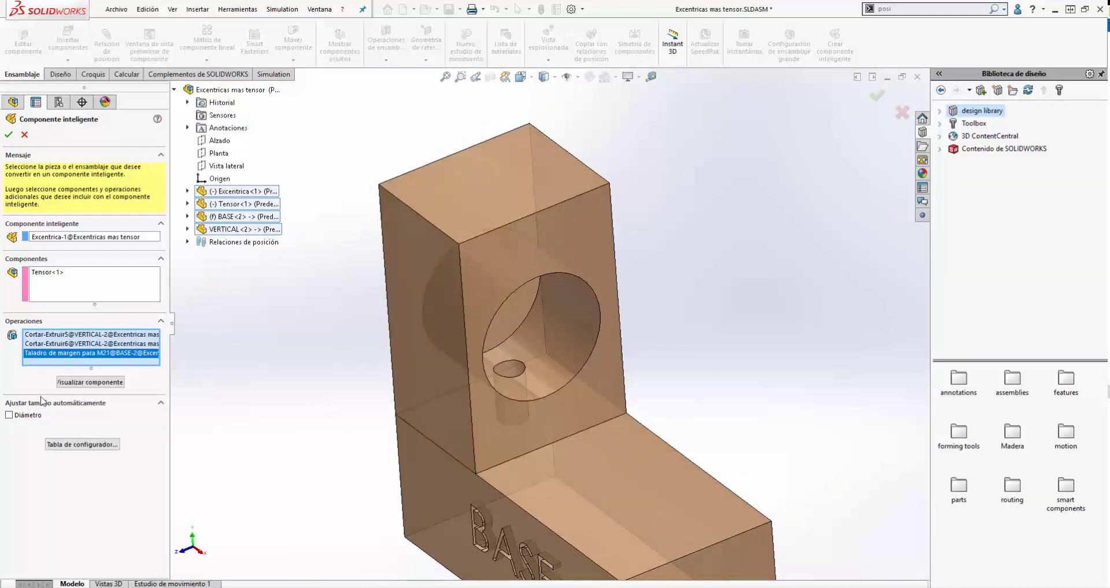
left_click(72, 382)
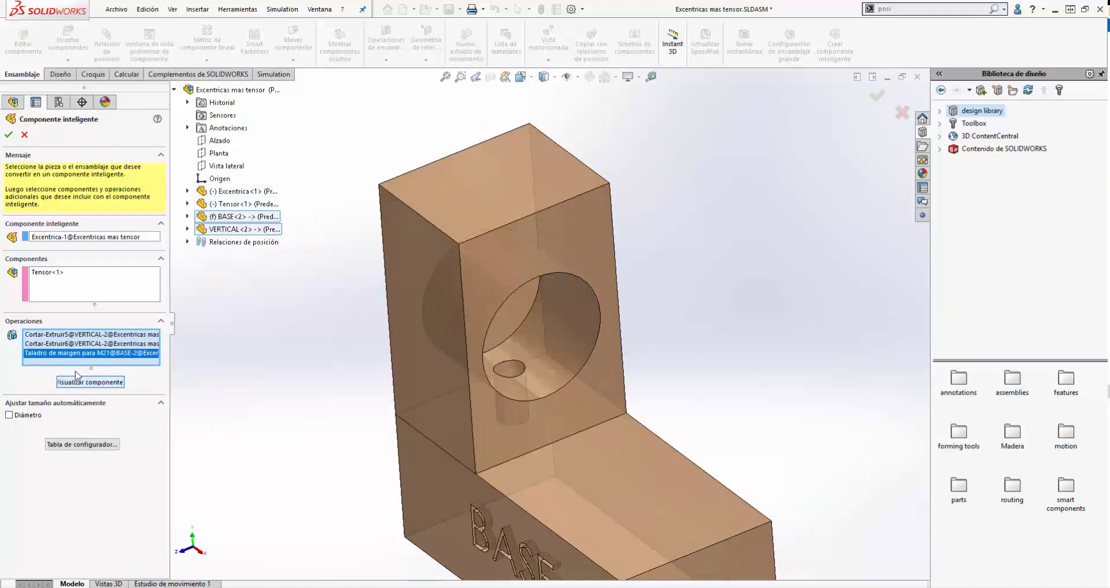
left_click(9, 135)
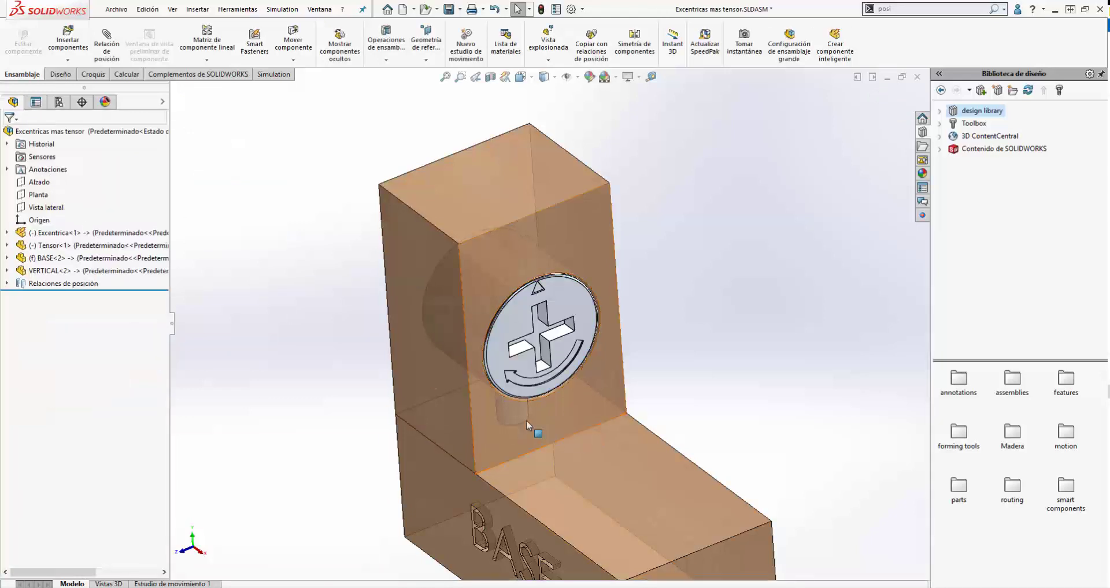
- Open the Excentrica part from the assembly in its own window
middle_click_drag(526, 425, 527, 324)
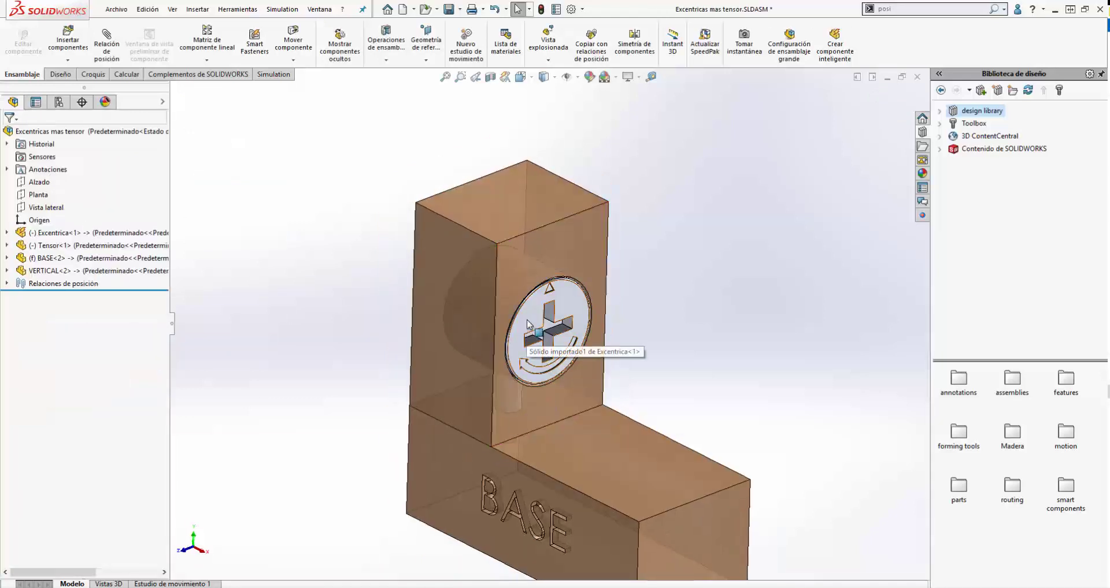
right_click(528, 324)
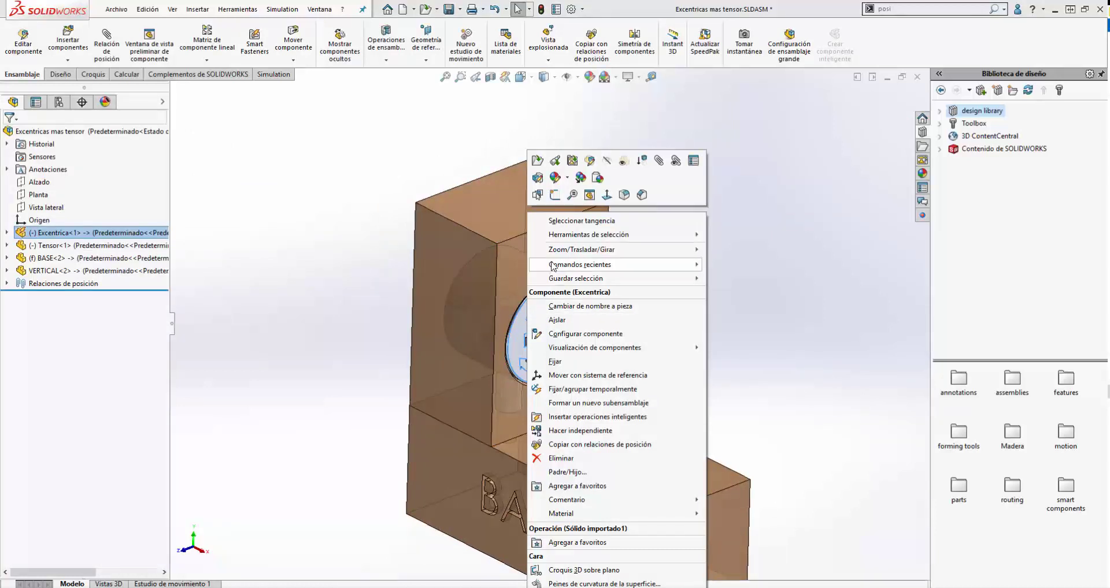
left_click(537, 162)
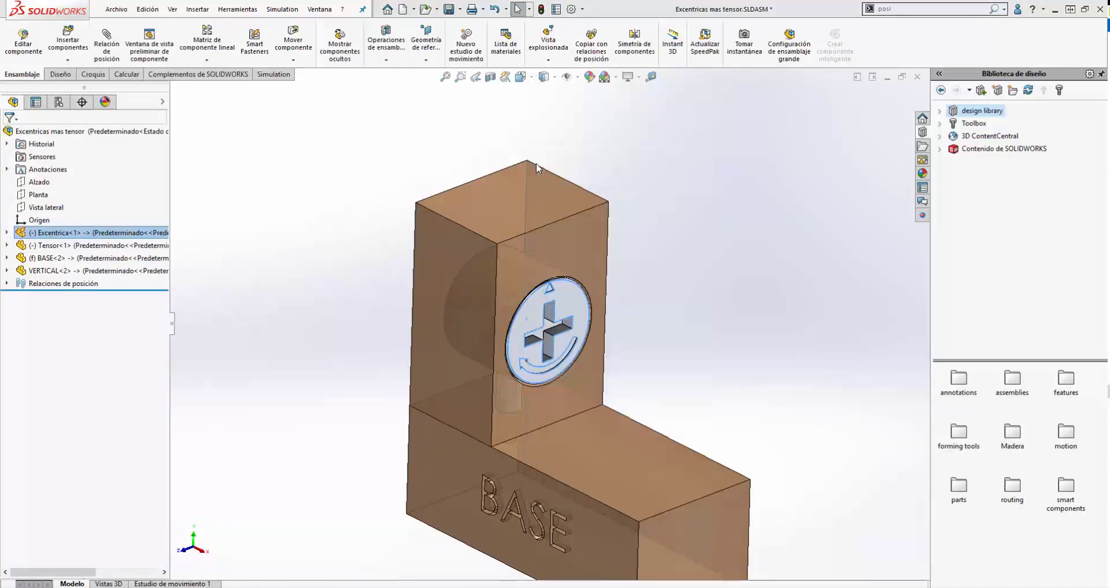
middle_click_drag(531, 178, 870, 86)
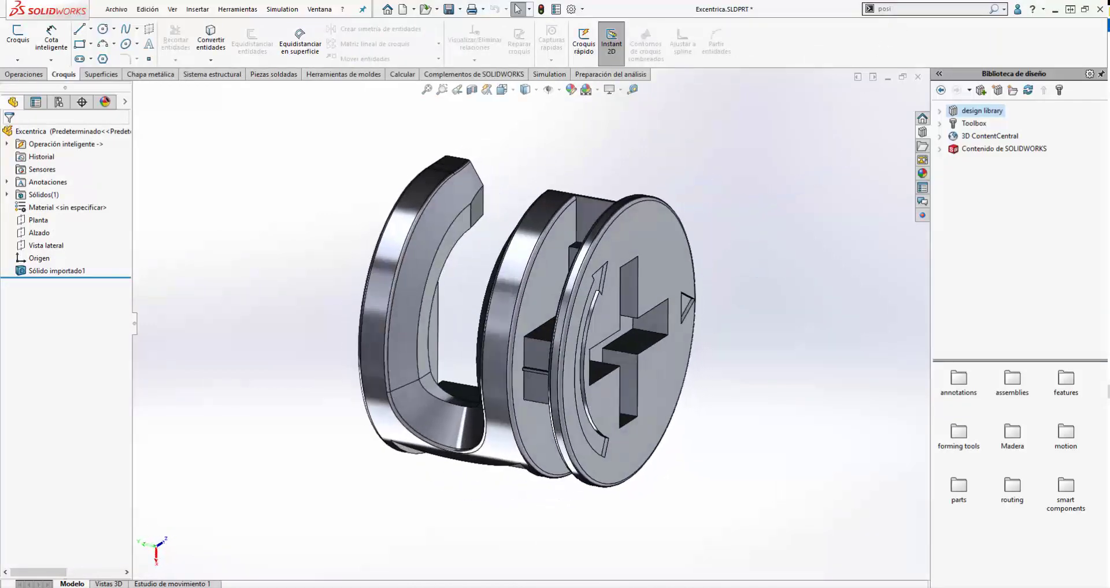
left_click(1080, 58)
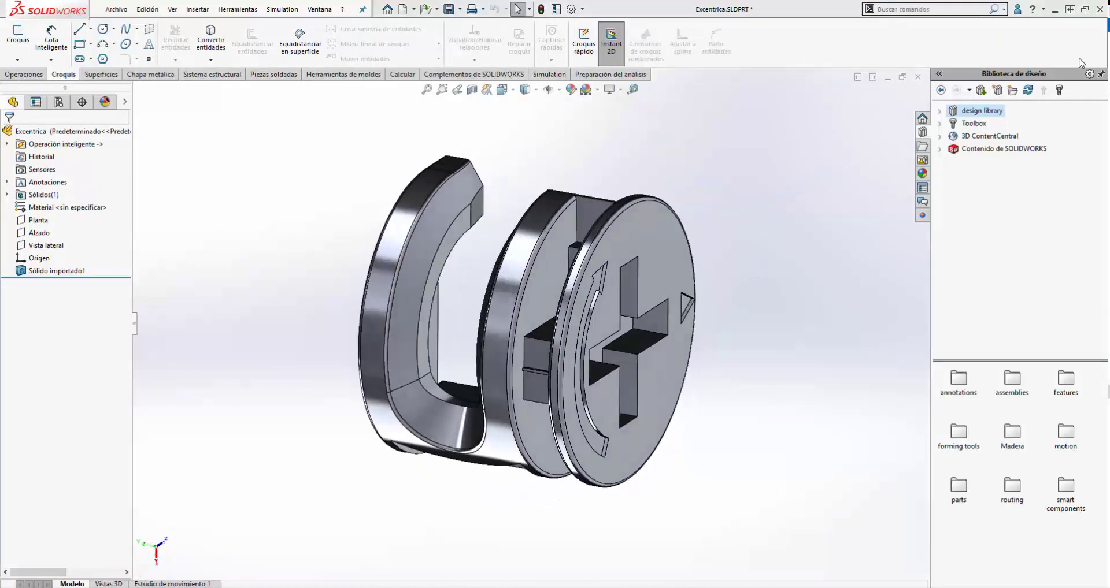
- Add a mate reference to Excentrica with the flat cross-slotted face as primary entity and relation Coincidente, and check it in the feature tree
left_click(905, 8)
type("posi")
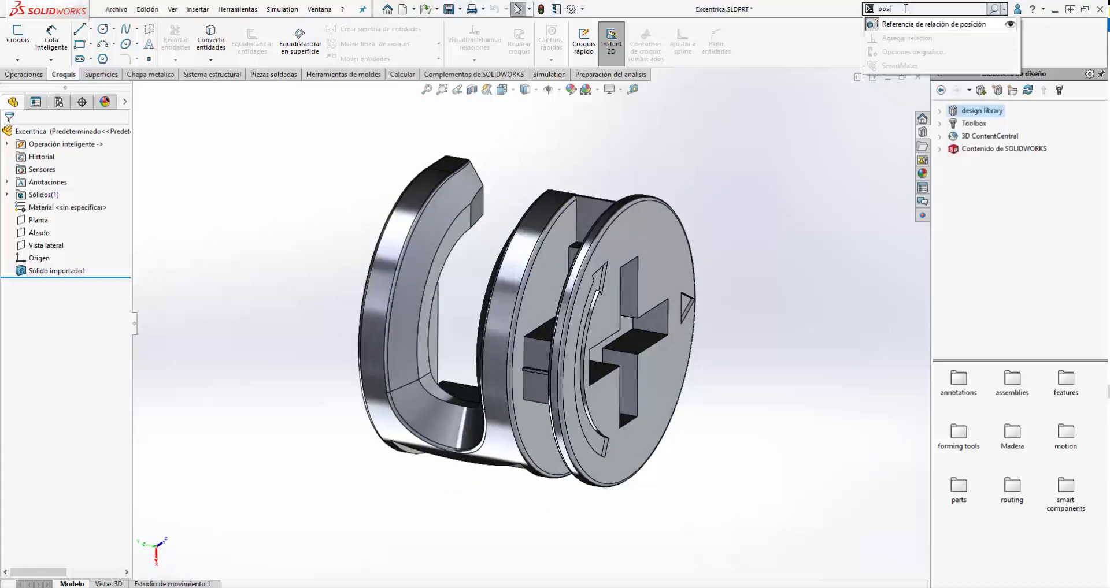
left_click(905, 26)
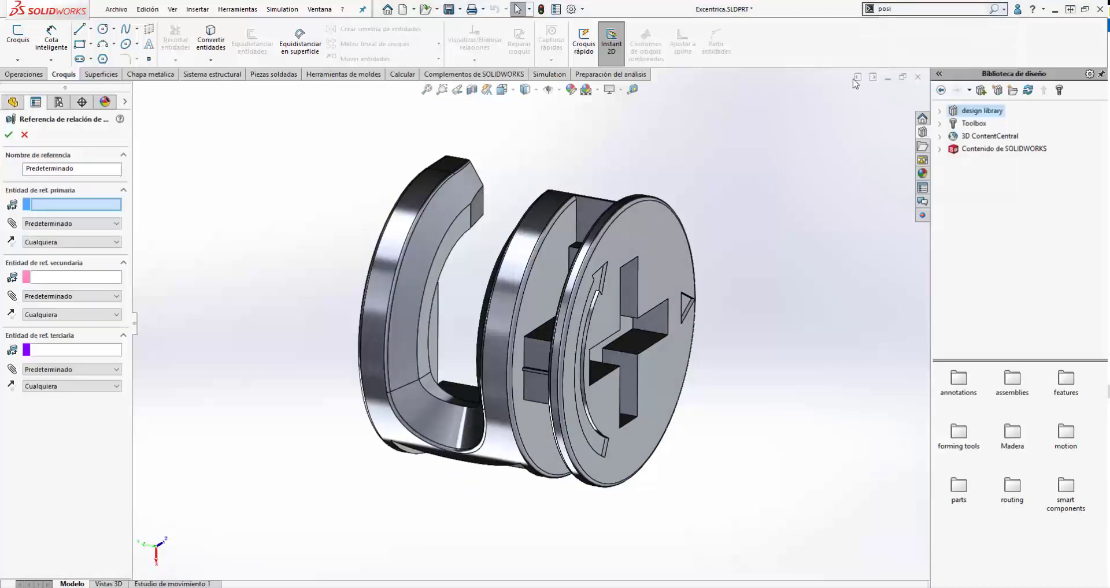
left_click(603, 233)
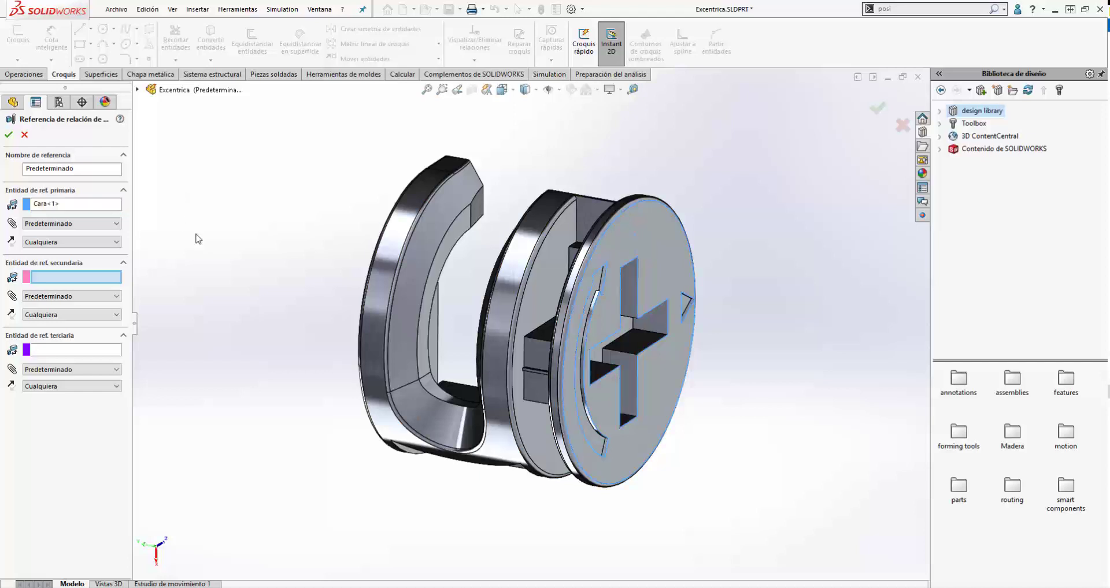
left_click(97, 244)
left_click(77, 234)
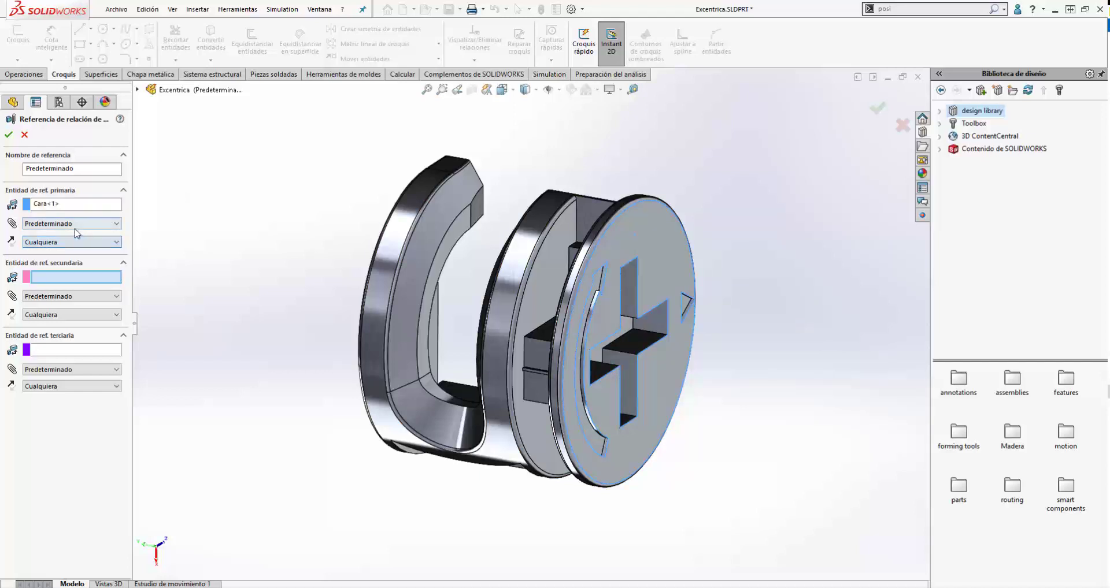
left_click(75, 227)
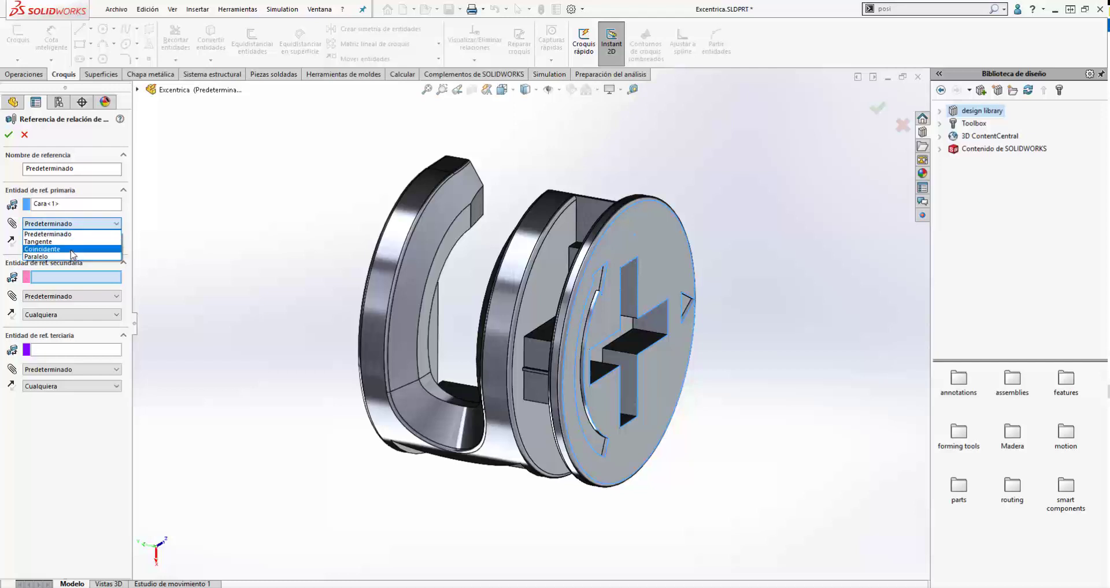
left_click(73, 249)
left_click(8, 135)
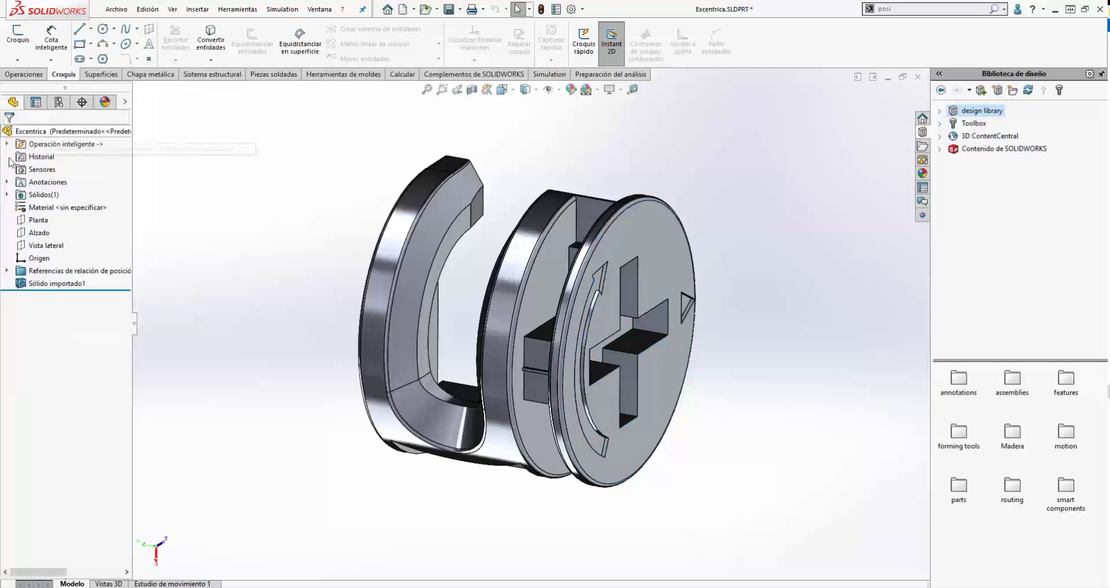
left_click(6, 270)
right_click(57, 277)
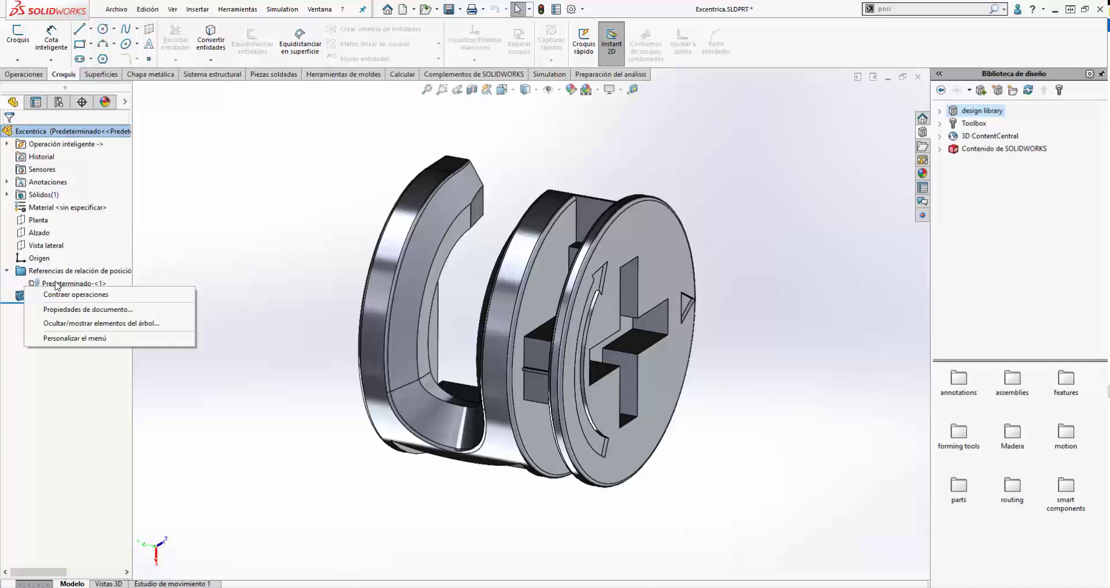
left_click(57, 284)
left_click(230, 240)
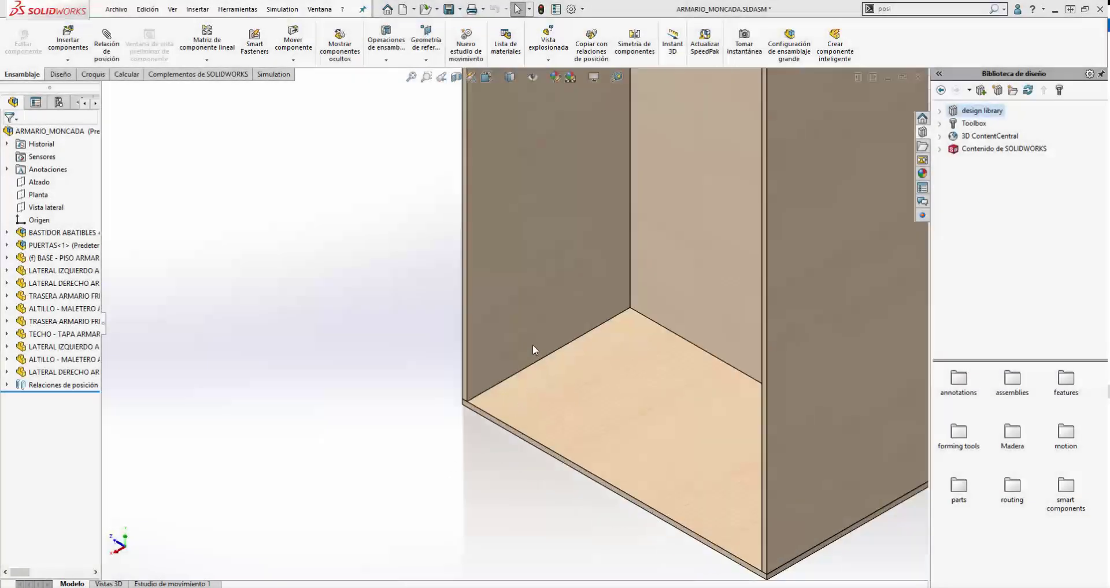
- In ARMARIO_MONCADA, place Excentrica from the Madera library folder on the side panel's inner face with a flipped coincident mate, and expand its tree node
scroll(533, 345, "down", 6)
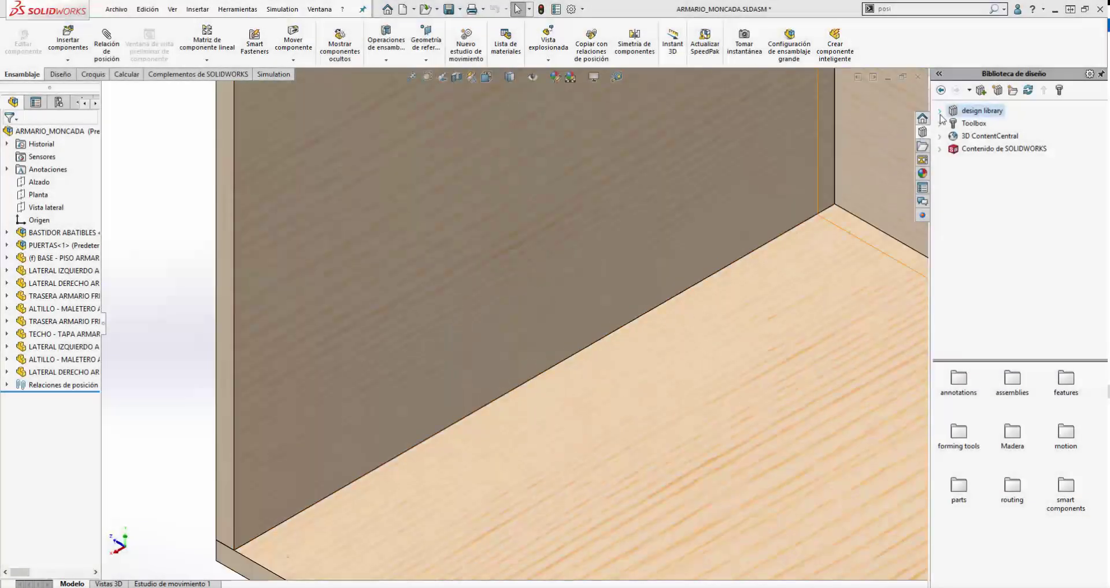
left_click(940, 112)
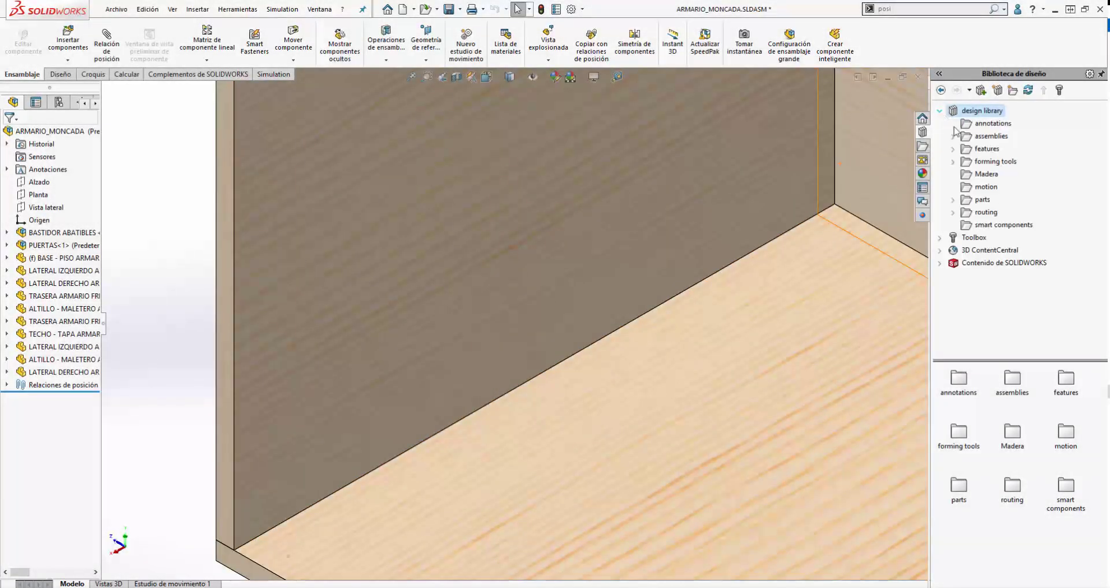
left_click(990, 175)
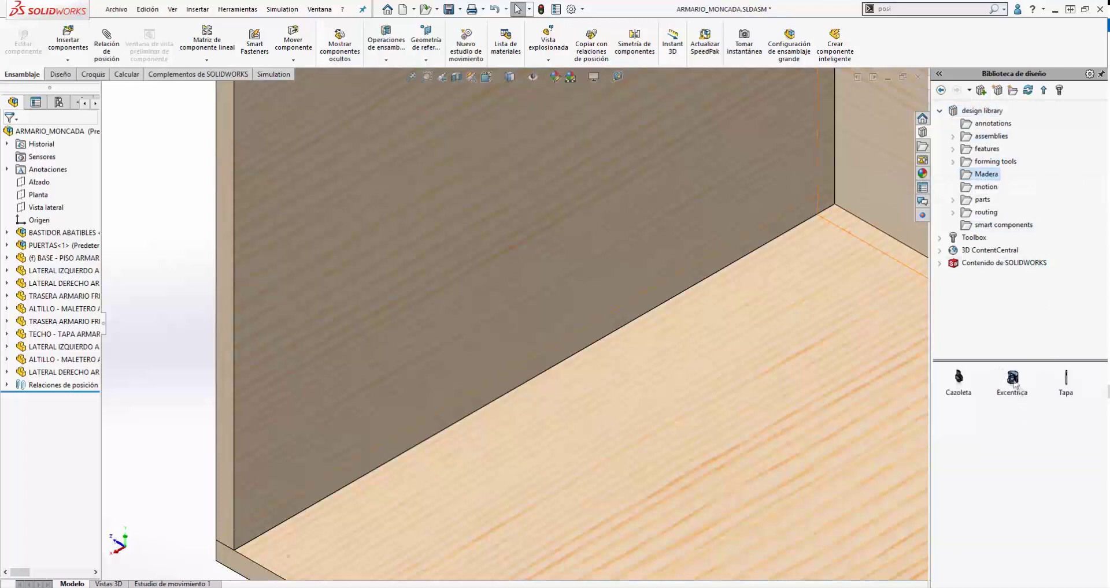
left_click_drag(1013, 382, 826, 372)
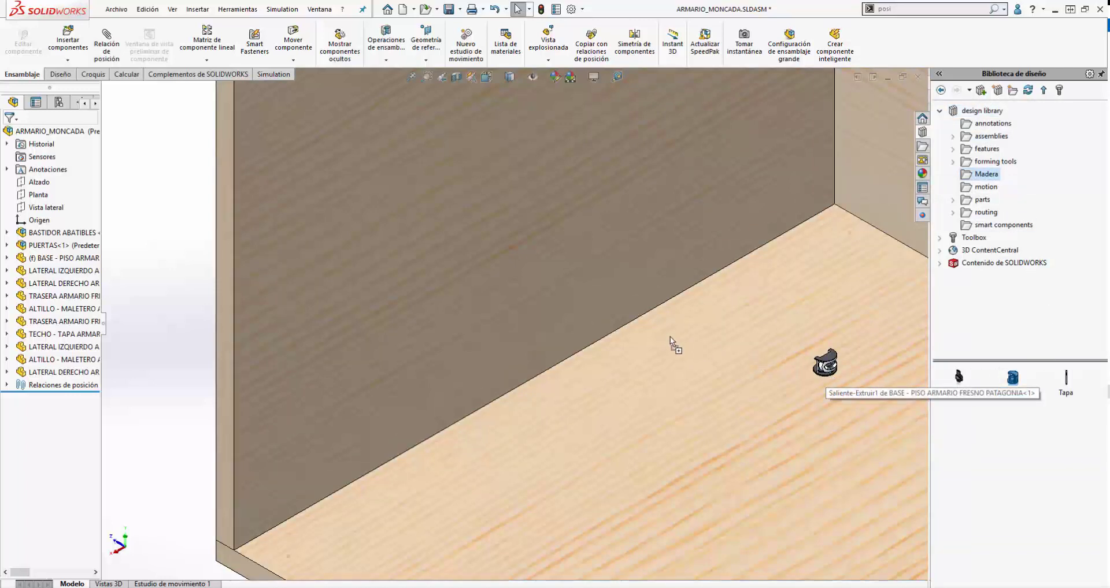
left_click_drag(449, 366, 451, 378)
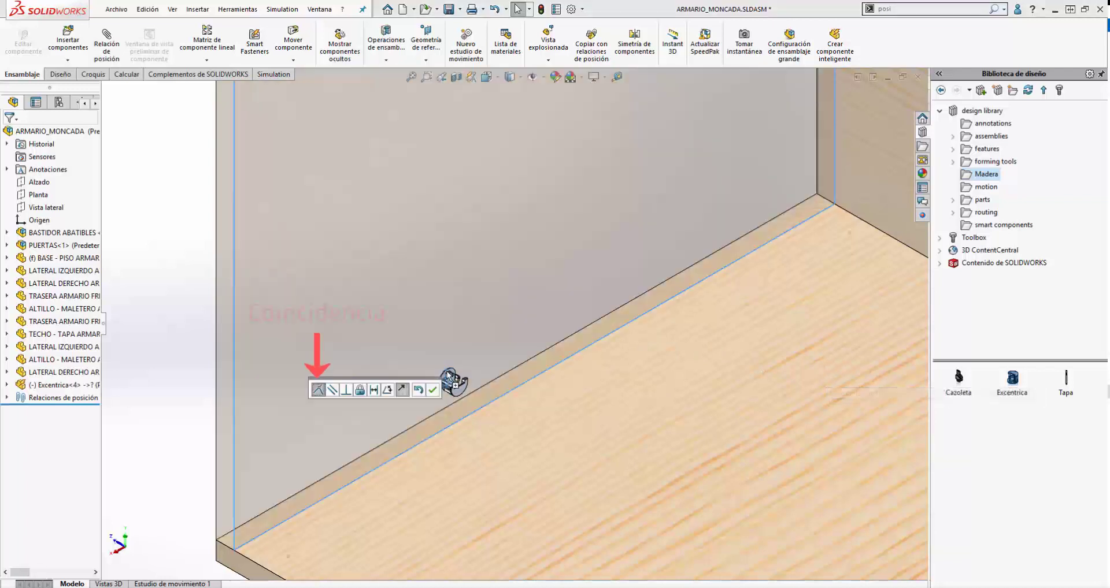
left_click(403, 391)
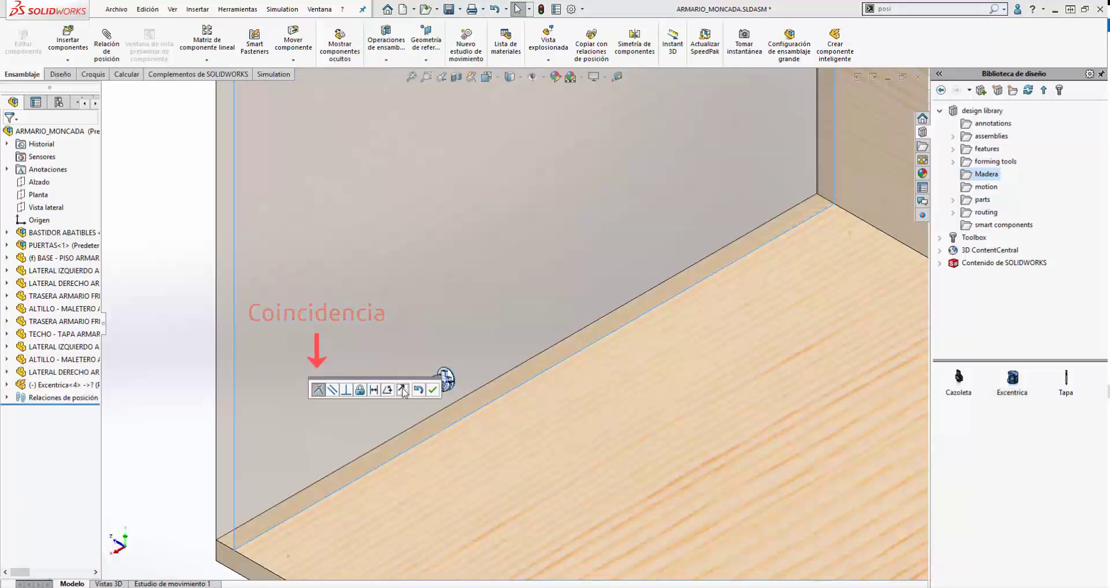
left_click(433, 390)
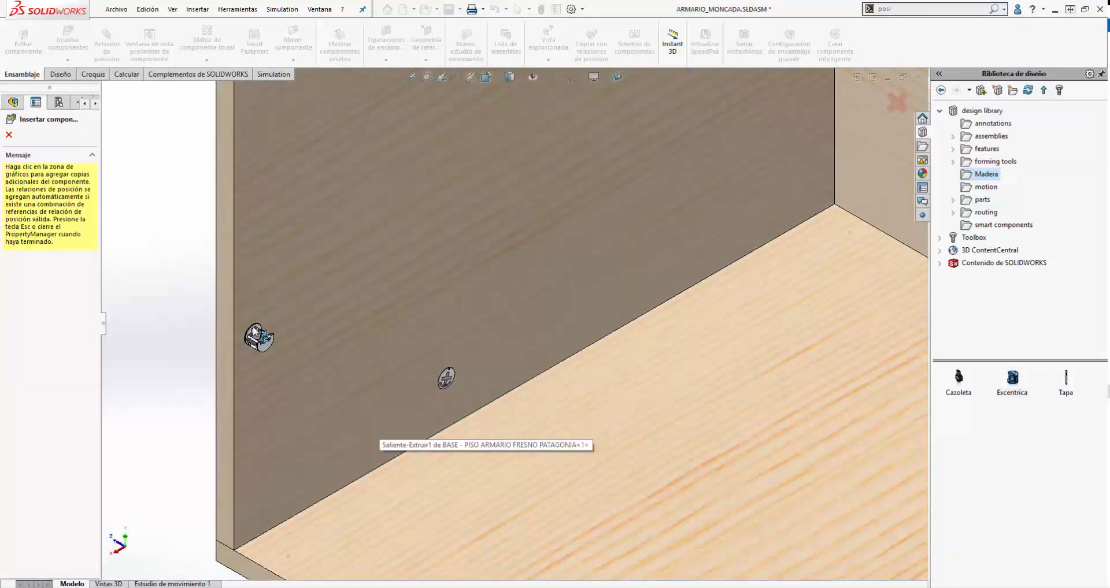
key("Escape")
left_click(6, 385)
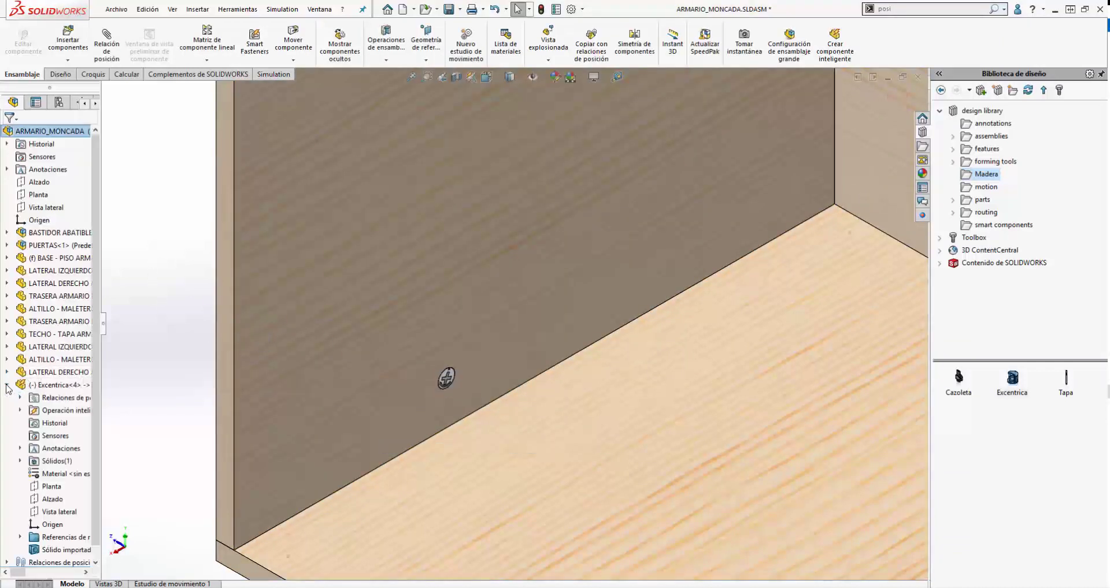
- Make Excentrica's Planta plane parallel to the wardrobe floor's top face and slide the fitting along the side panel
left_click(50, 487)
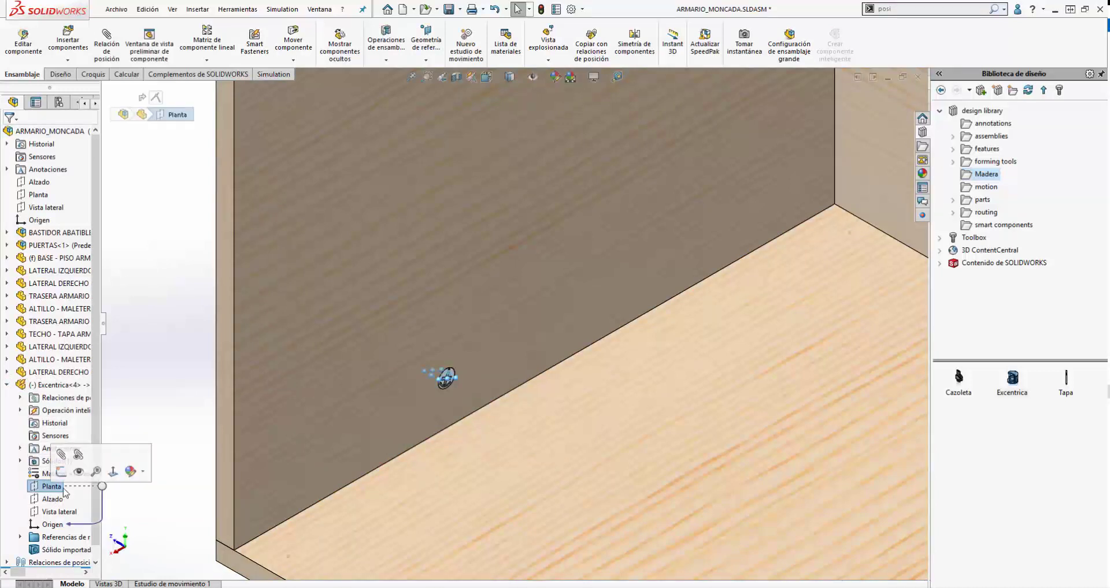
left_click(408, 515, "ctrl")
left_click(457, 507)
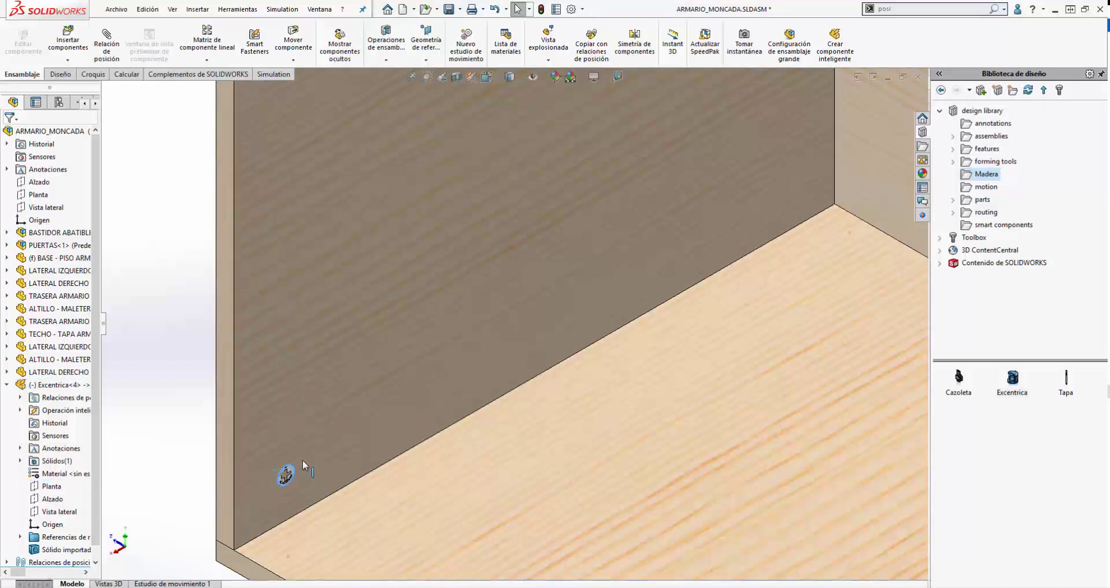
left_click_drag(286, 473, 381, 406)
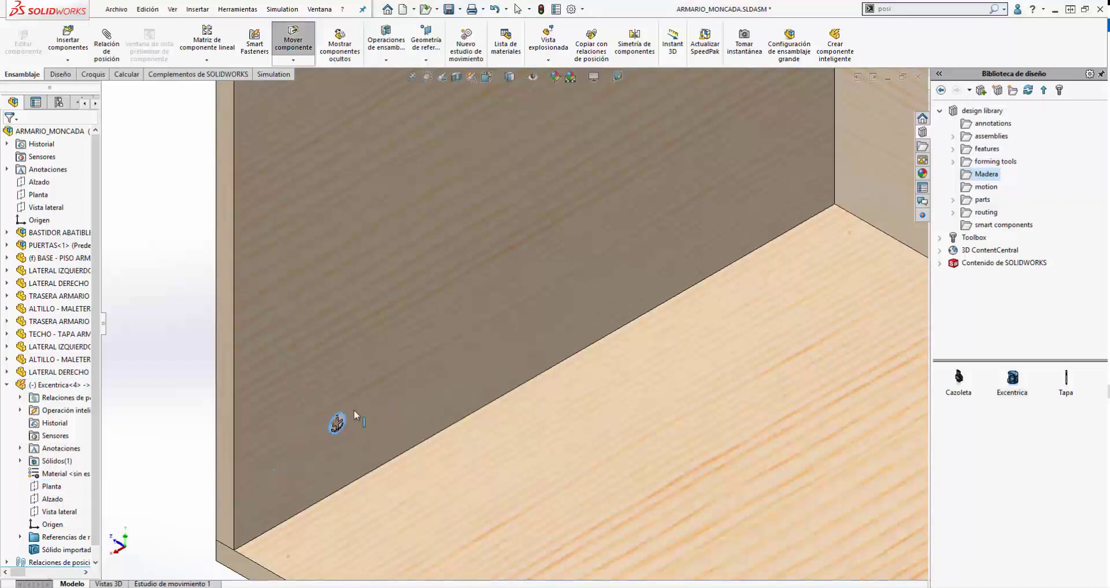
left_click(7, 386)
- Insert Excentrica's smart features and the Tensor-1 component in ARMARIO_MONCADA, picking the side panel's inner face as reference
left_click(58, 385)
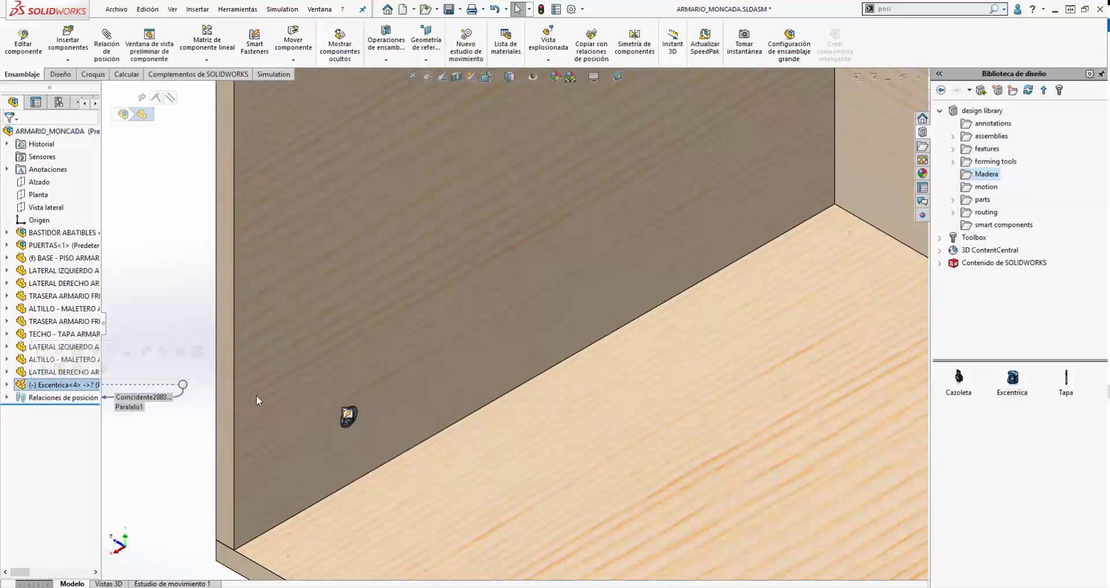
left_click(349, 415)
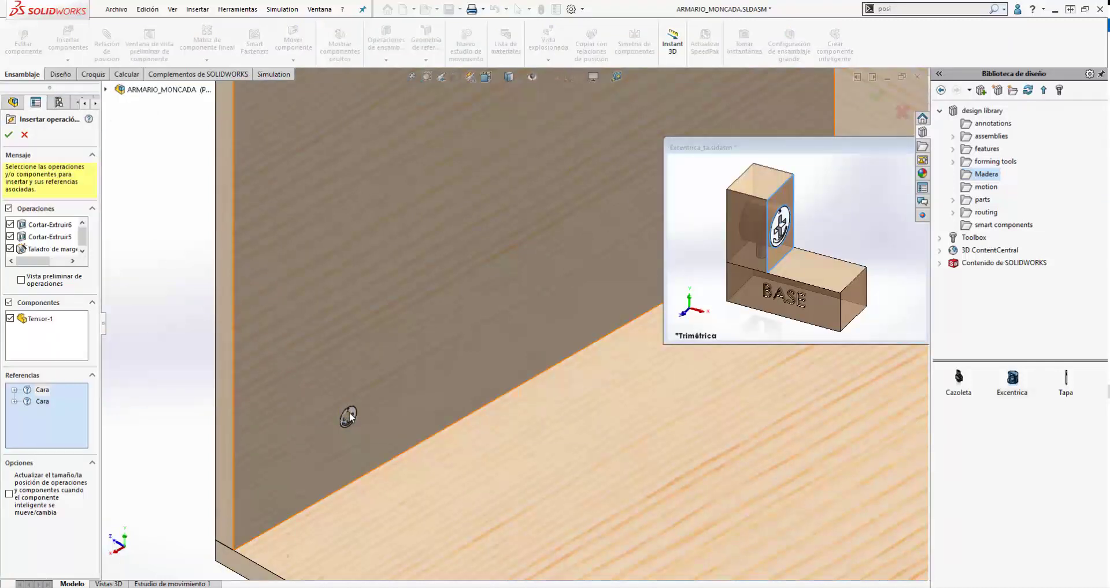
left_click(361, 345)
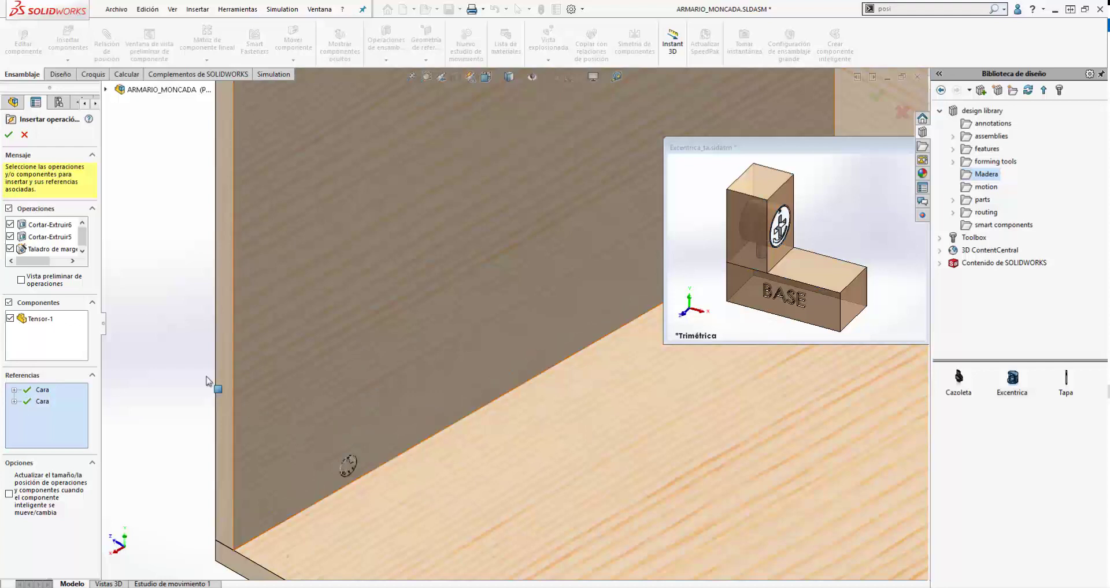
left_click(10, 135)
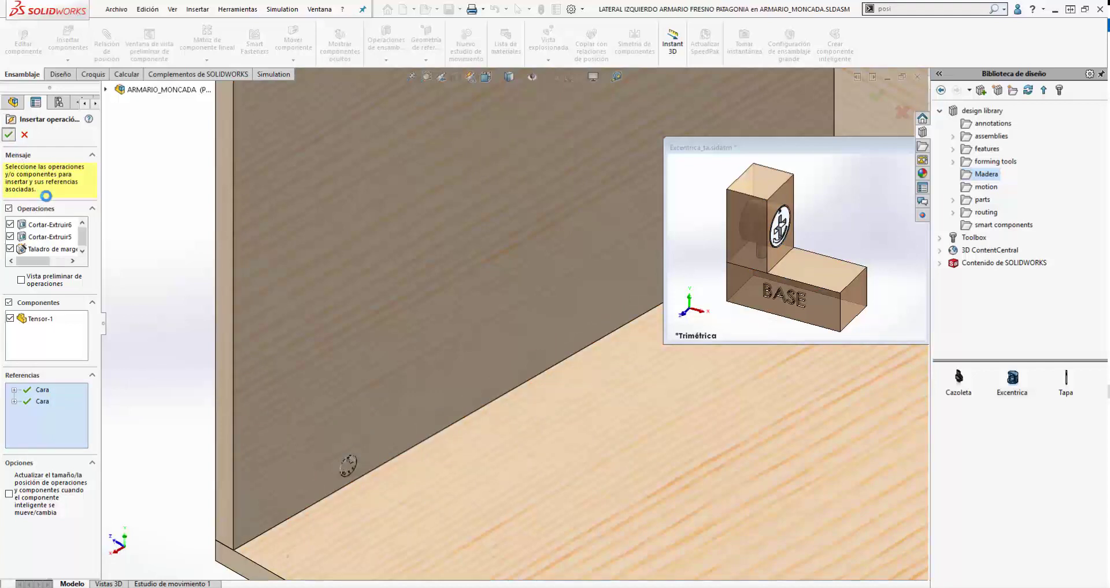
scroll(348, 478, "down", 5)
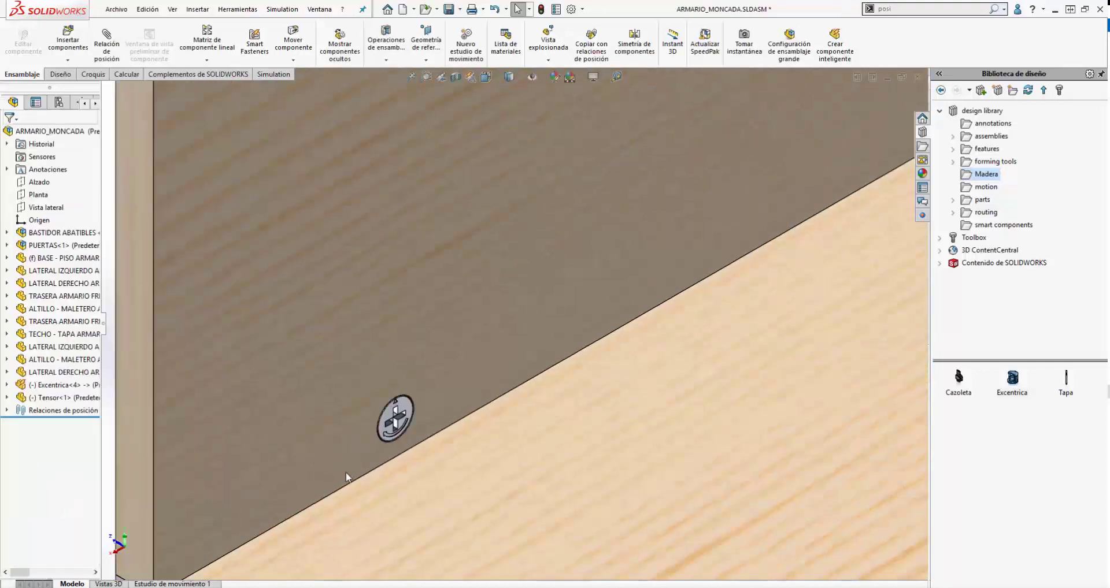
middle_click_drag(395, 412, 409, 472)
- In the Bisagra recta_BLUM assembly, define Cazoleta as the Smart Component and include Bisagra recta_mueble as its associated component
key("Tab")
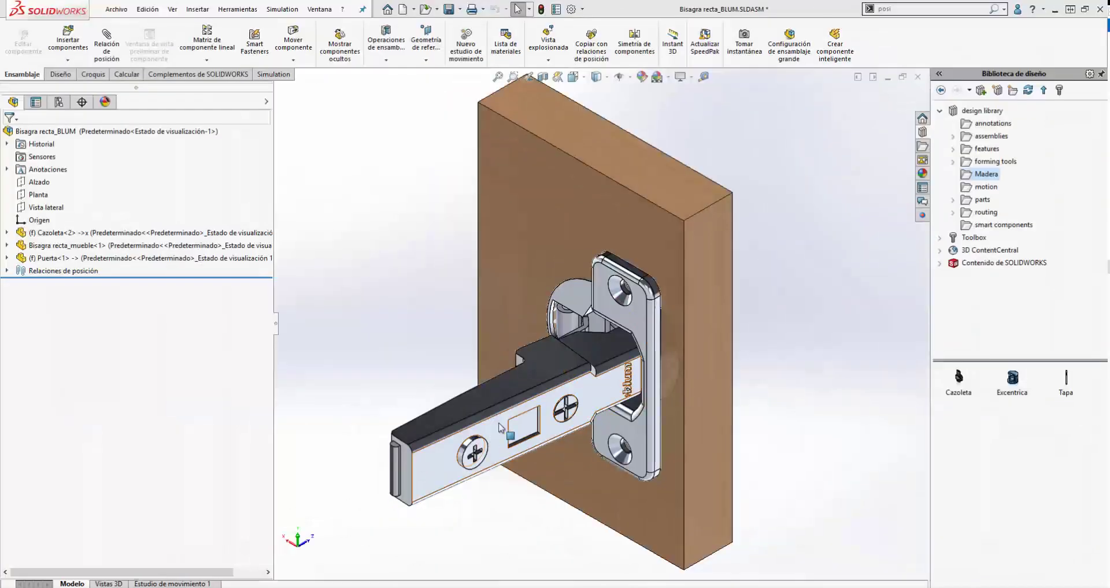
mouse_move(500, 428)
left_mouse_down()
mouse_move(372, 406)
mouse_move(433, 445)
mouse_move(325, 393)
mouse_move(512, 424)
left_mouse_up()
middle_click_drag(470, 400, 524, 421)
scroll(523, 418, "up", 4)
scroll(458, 367, "down", 5)
left_click(706, 224)
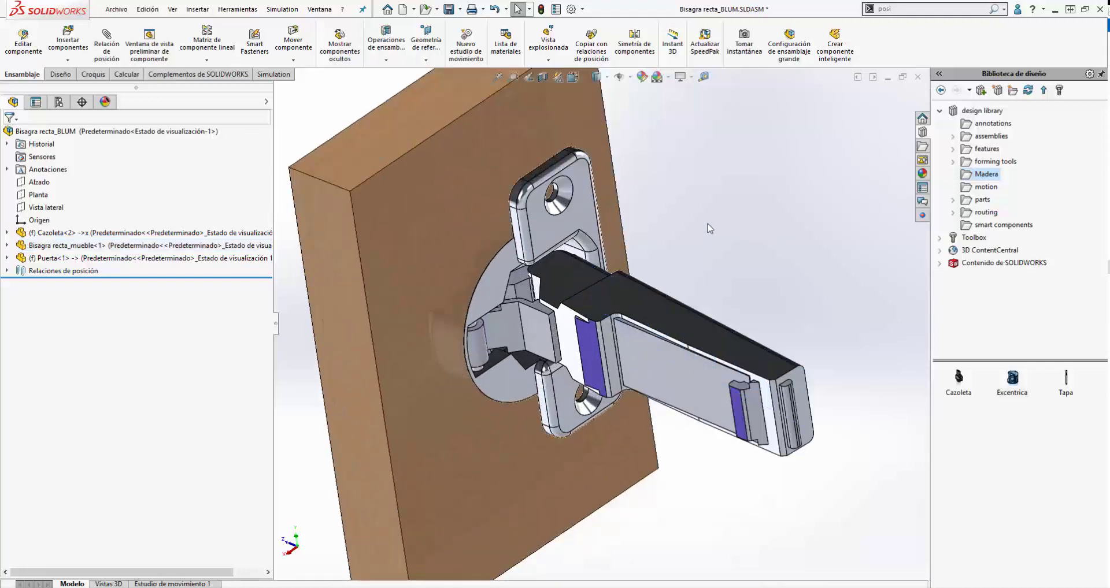
middle_click_drag(622, 227, 642, 242)
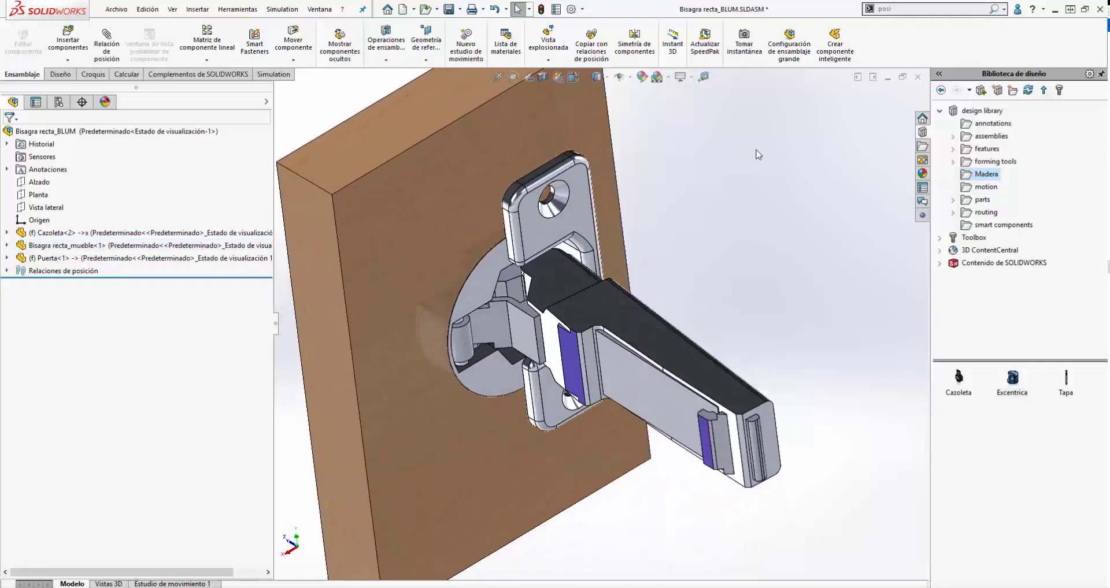
left_click(817, 60)
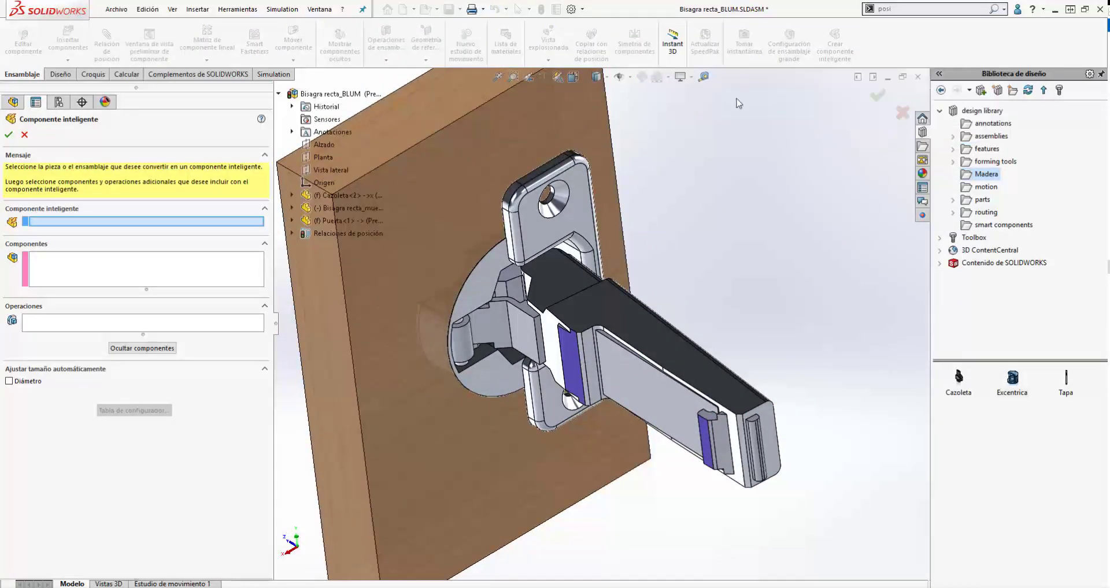
left_click(552, 233)
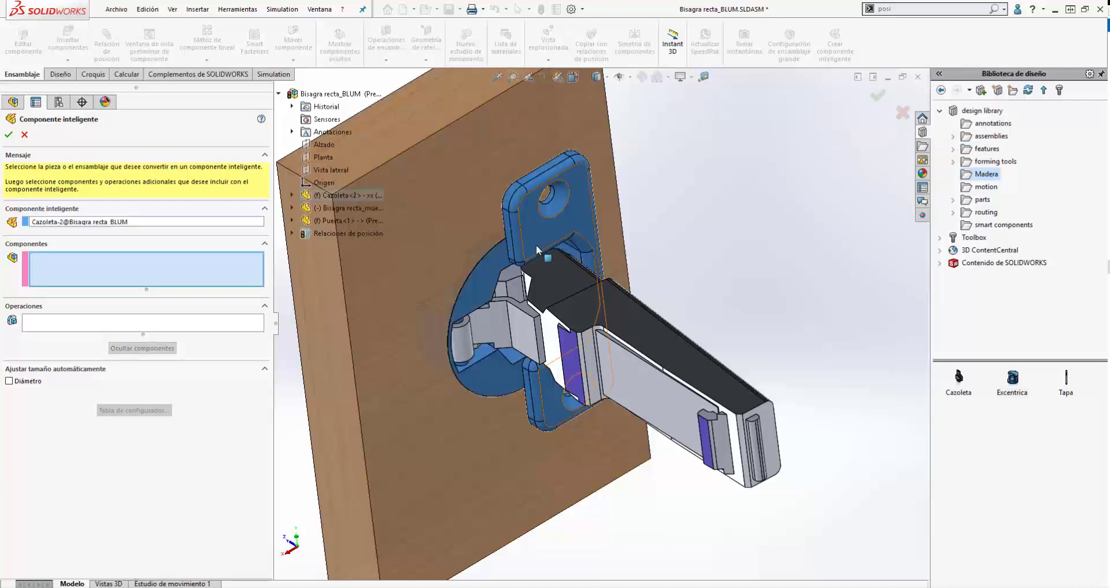
left_click(600, 308)
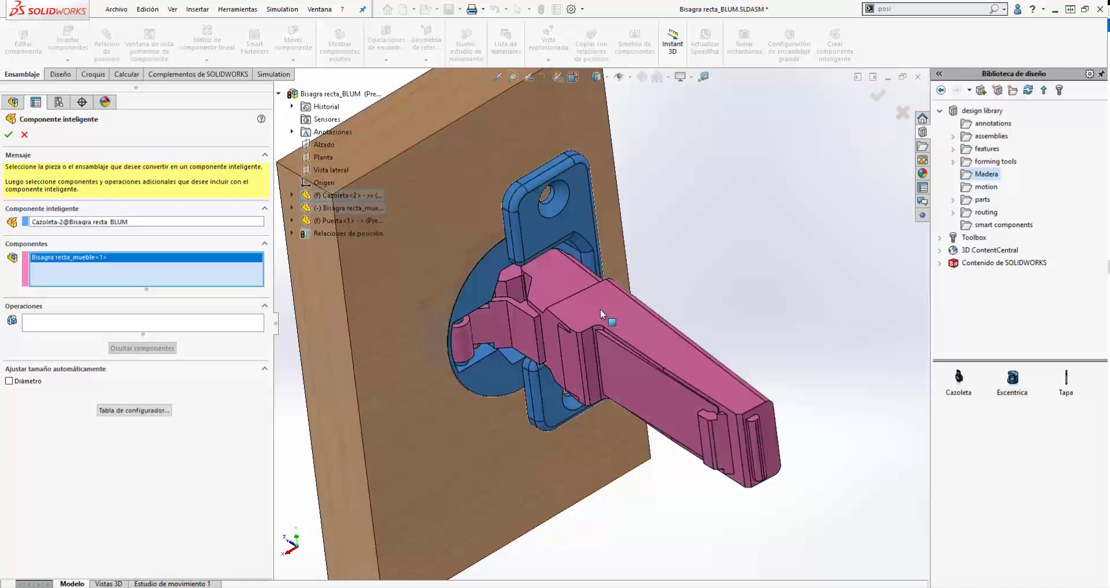
- Add Redondeo2, Cortar-Extruir1 and Cortar-Extruir2 of Puerta as smart features, check them with the components shown, and create the Smart Component
left_click(249, 331)
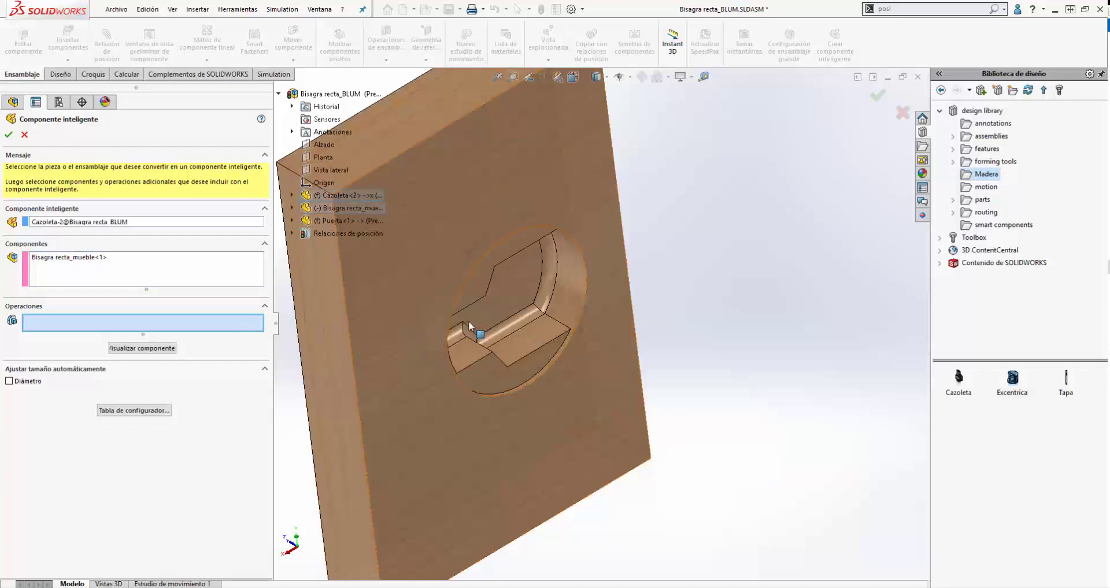
left_click(549, 289)
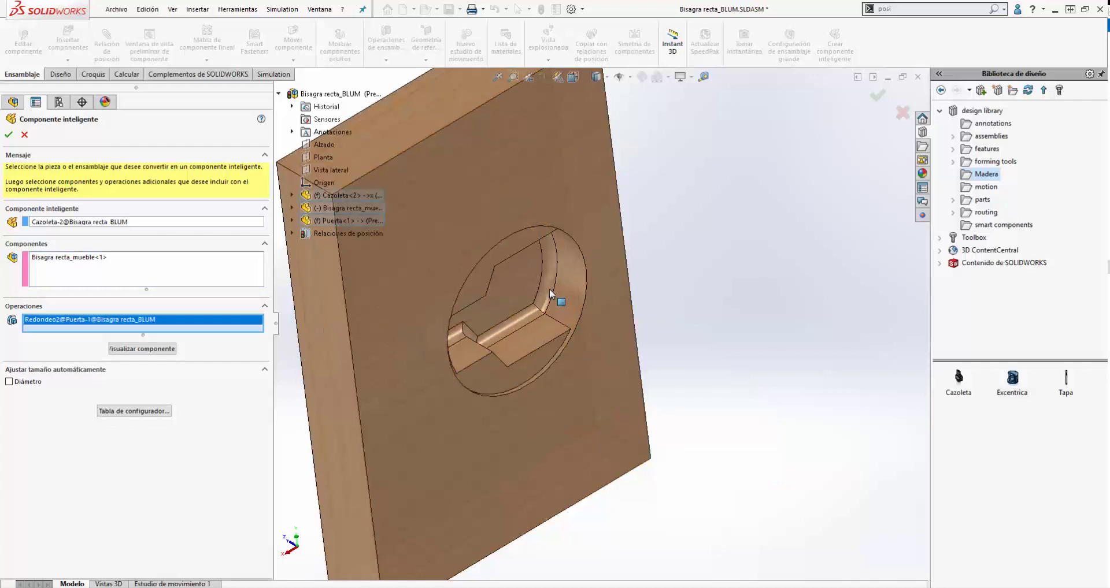
left_click(526, 339)
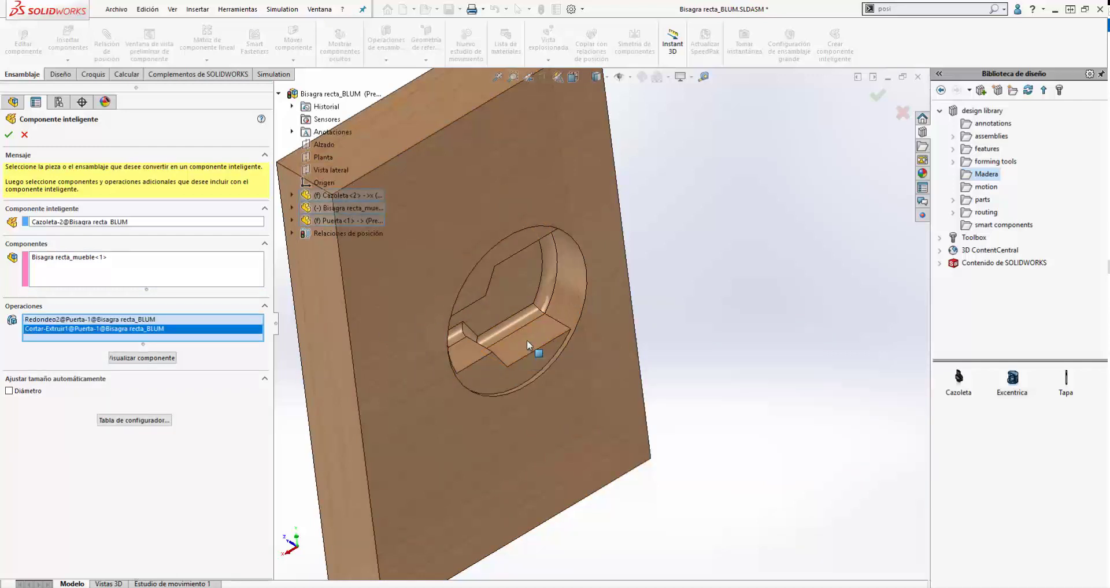
left_click(526, 373)
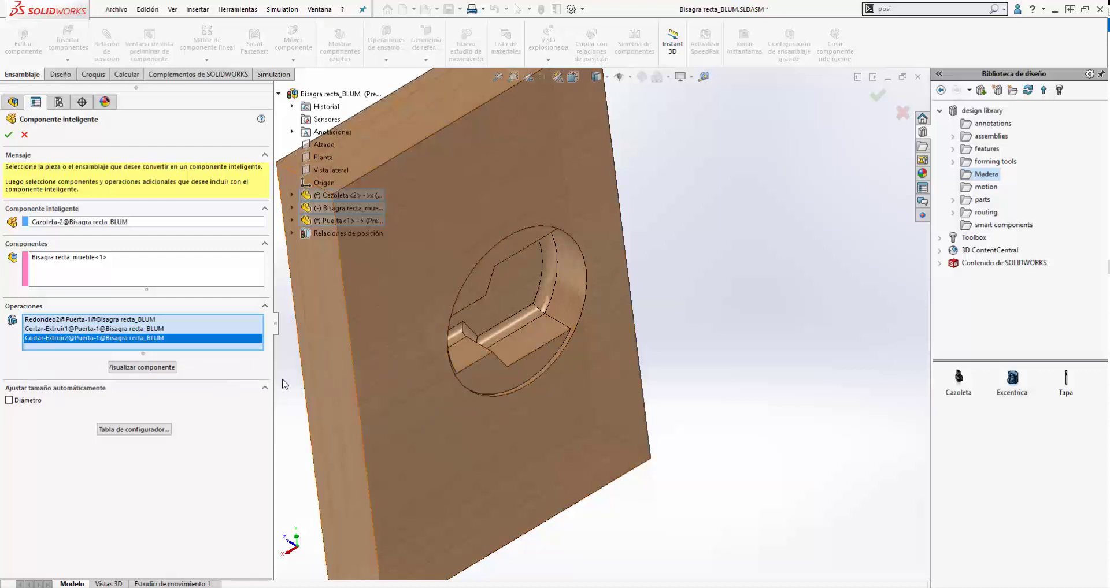
left_click(163, 370)
left_click(164, 370)
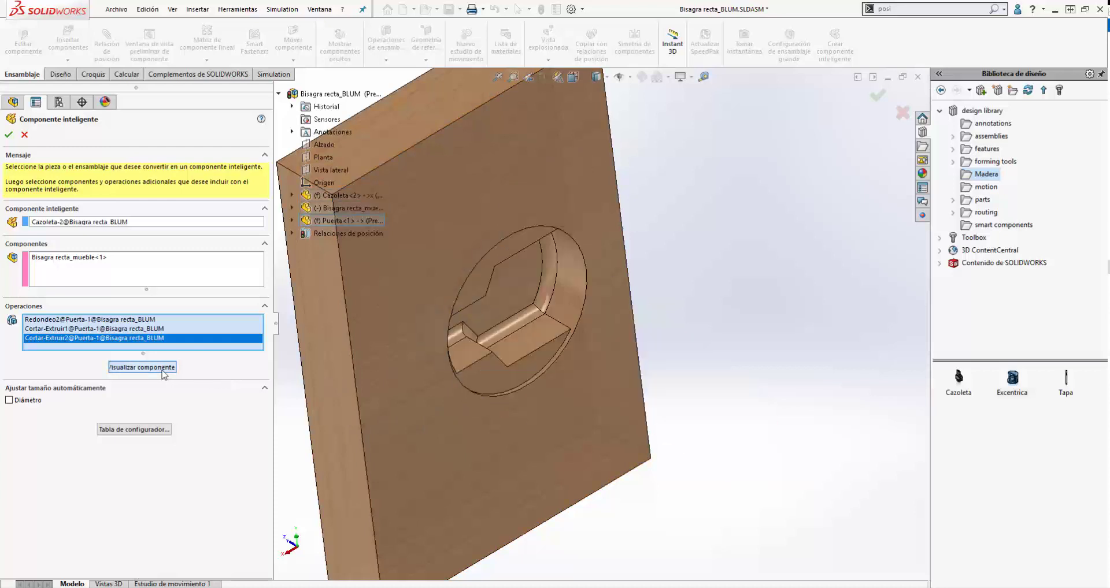
left_click(162, 371)
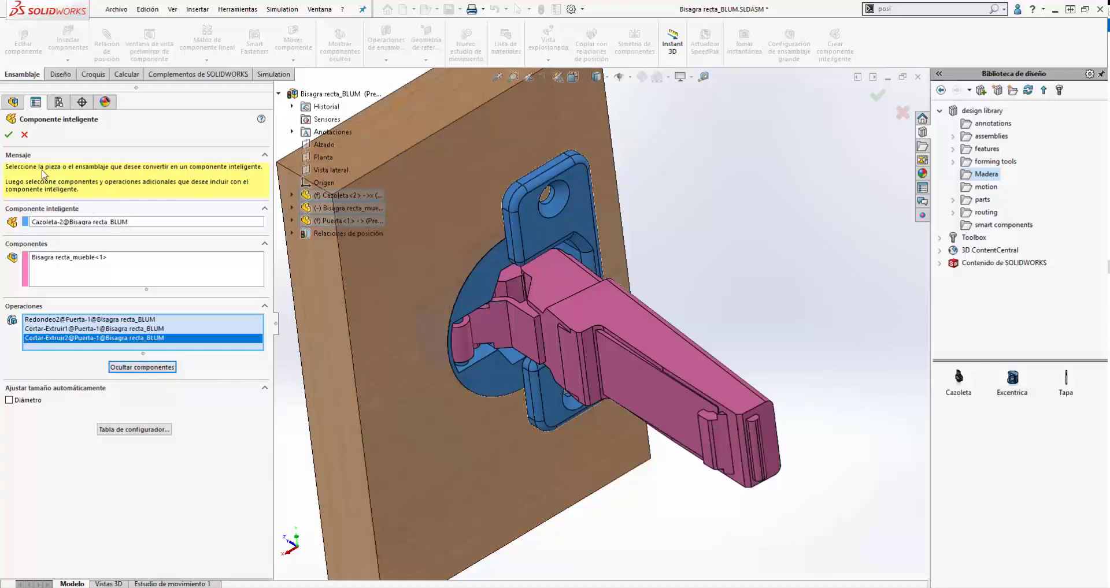
left_click(8, 135)
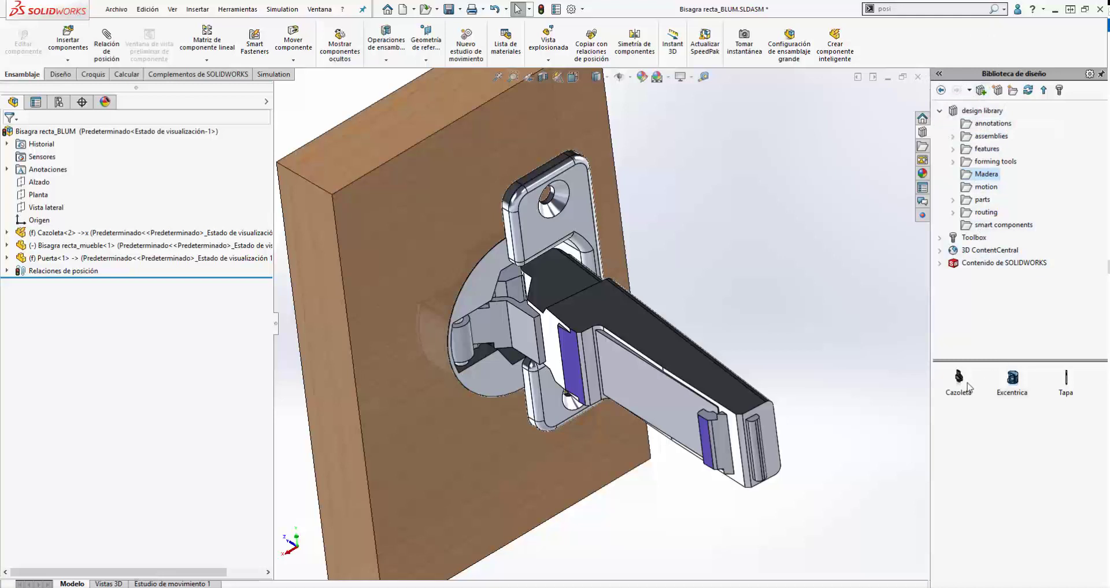
- Section the ARMARIO_MONCADA wardrobe along the Vista lateral plane at an offset of about 252 mm to expose the door's inner side
mouse_move(969, 387)
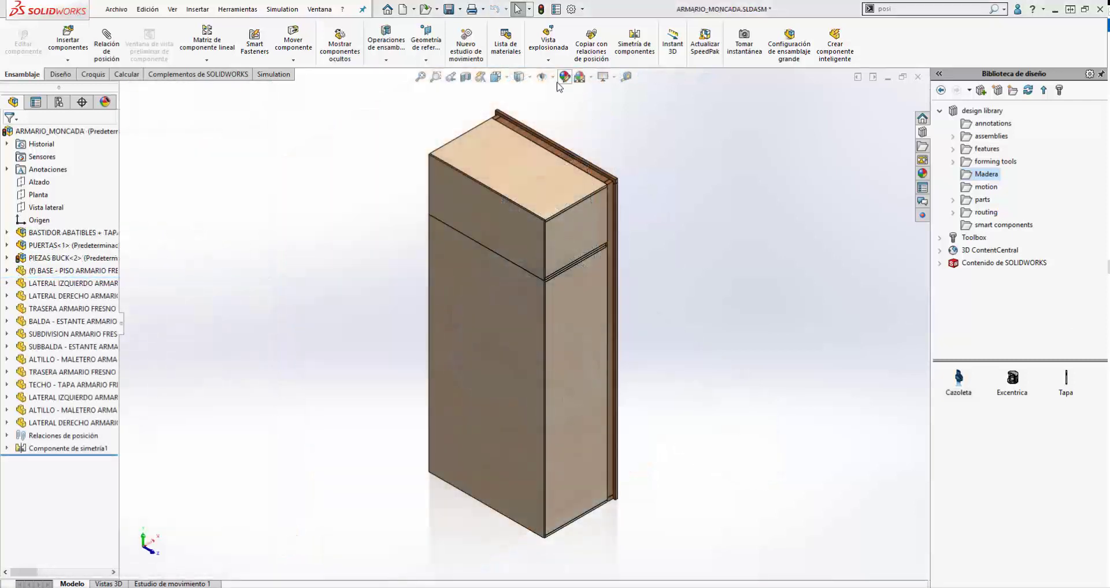
left_click(465, 78)
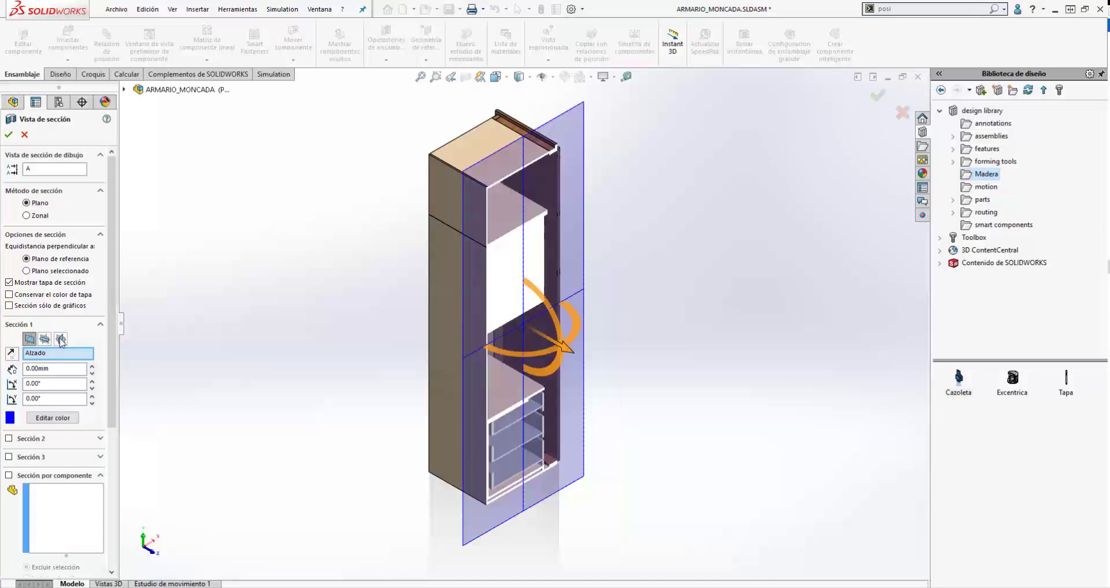
left_click(60, 339)
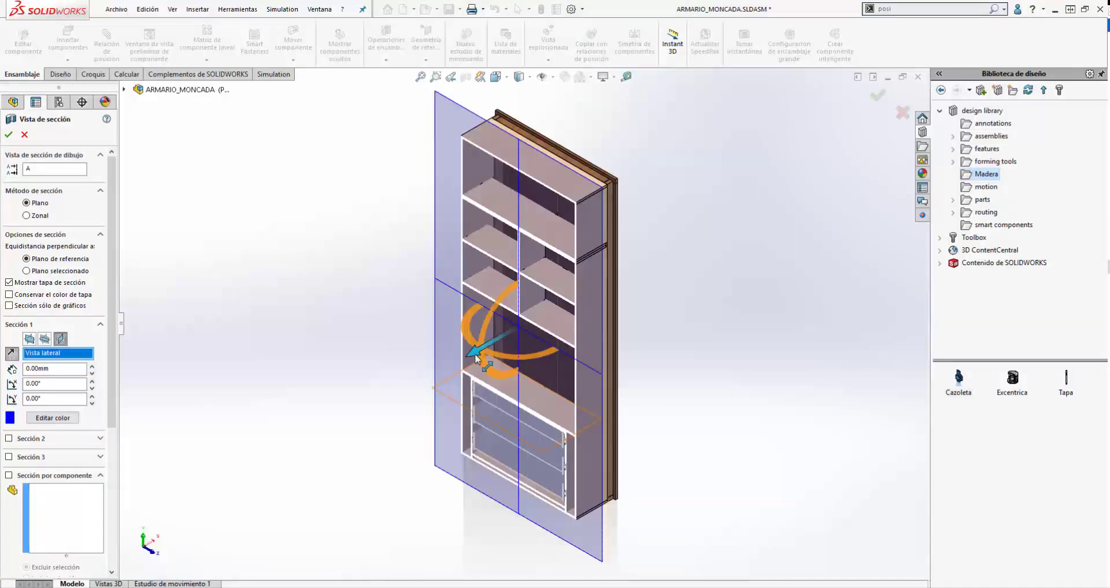
left_click_drag(473, 353, 508, 339)
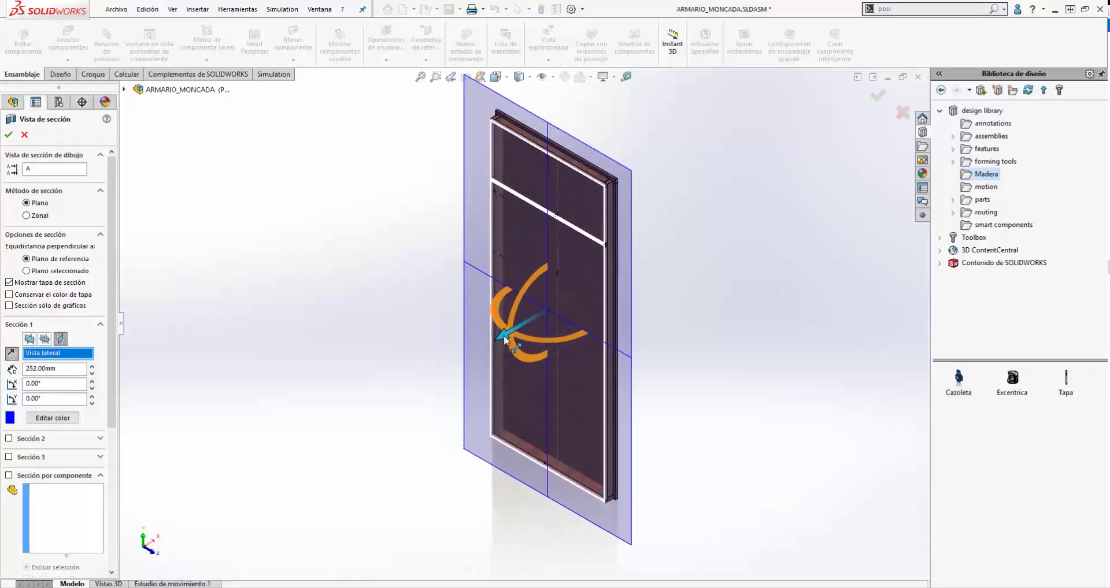
left_click(9, 135)
- Place one Cazoleta from the Madera library folder on the door's inner face, near its vertical edge, with a coincident mate
middle_click_drag(536, 382, 560, 329)
scroll(478, 360, "down", 5)
scroll(461, 377, "up", 1)
middle_click_drag(462, 377, 434, 363)
scroll(428, 368, "down", 4)
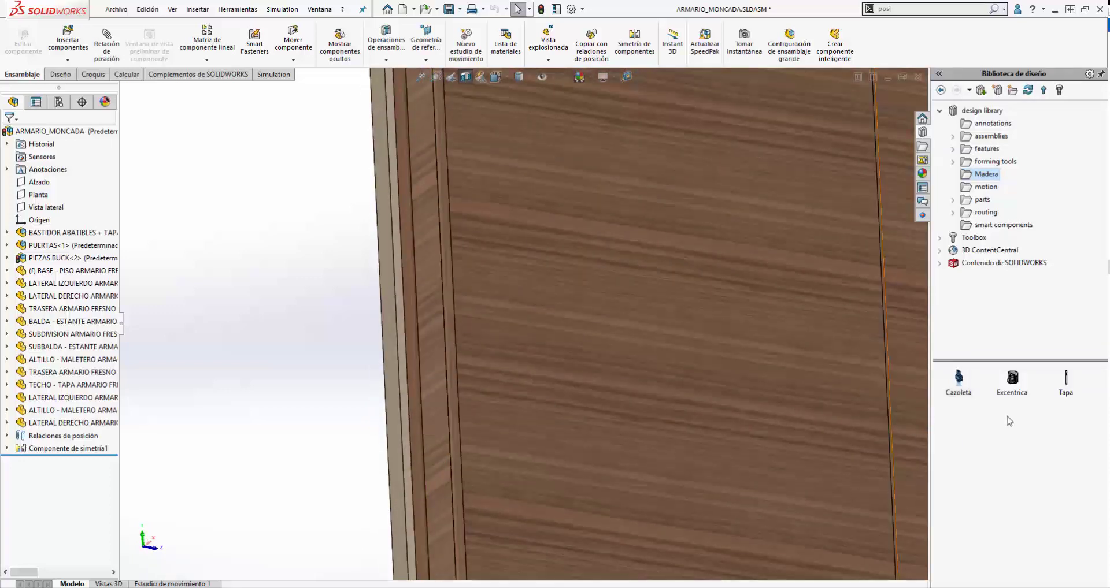
left_click_drag(969, 397, 593, 383)
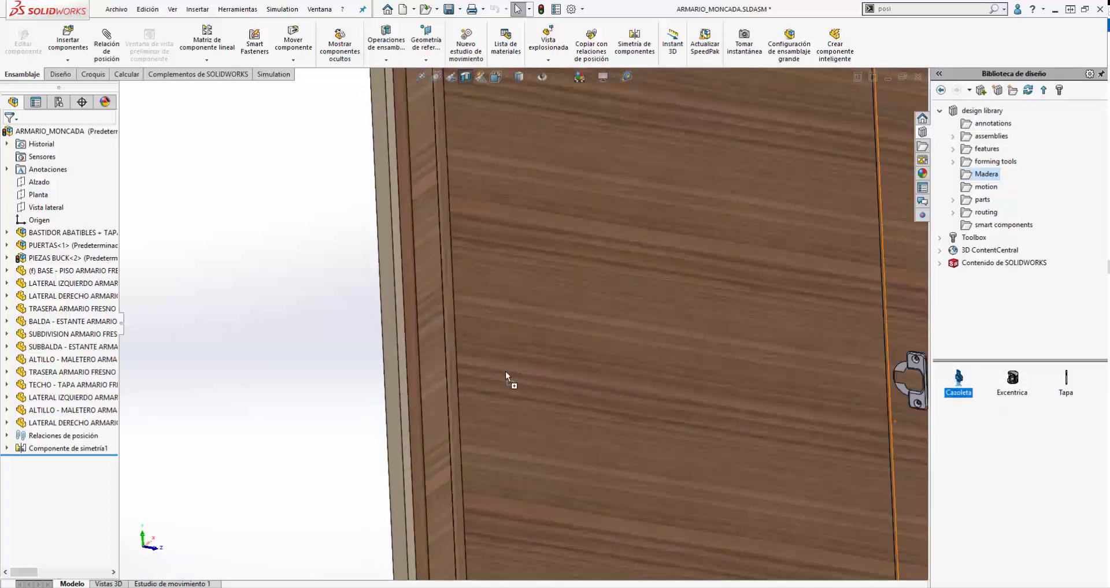
left_click_drag(505, 371, 496, 368)
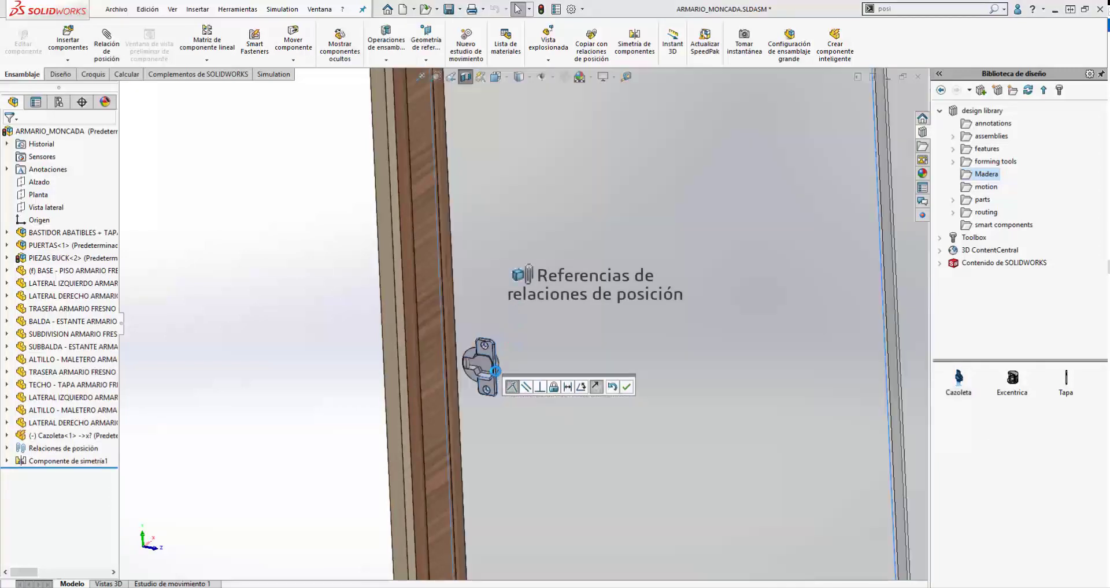
left_click(625, 387)
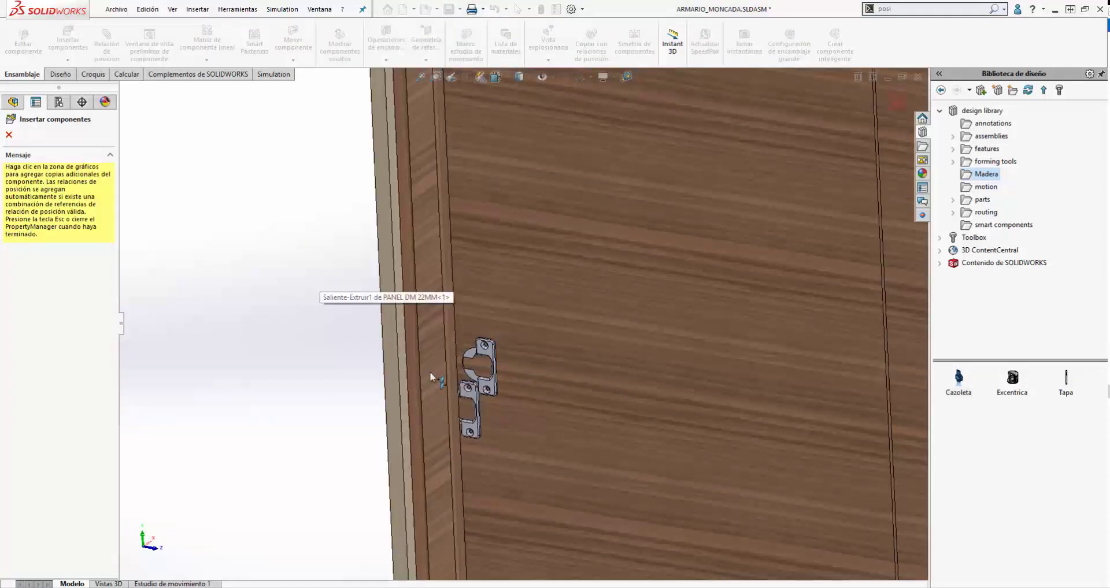
left_click(8, 137)
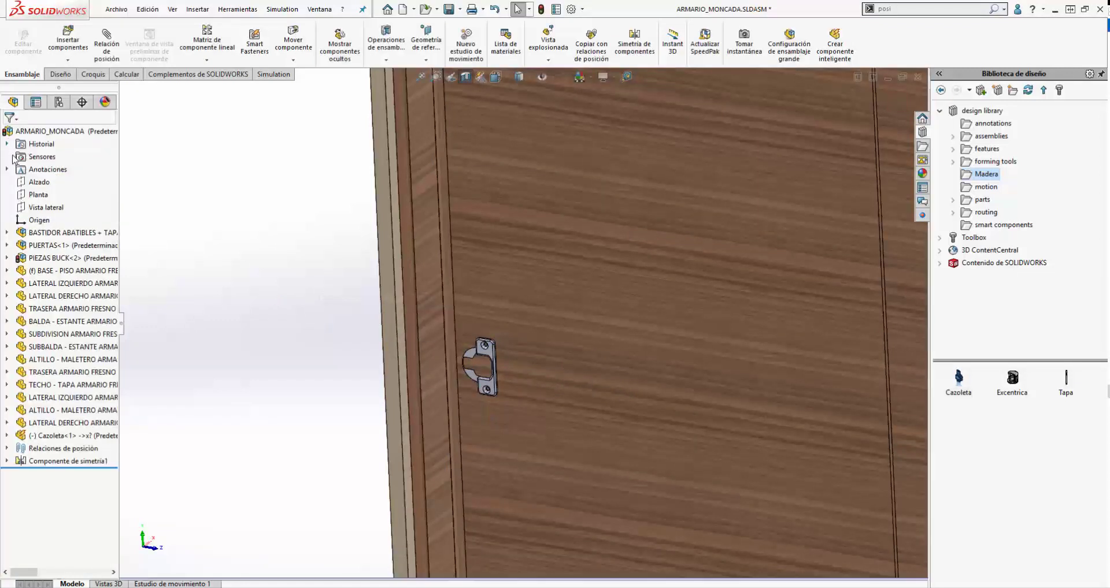
- Insert Cazoleta's smart features Redondeo2, Cortar-Extruir2 and Cortar-Extruir1 with Bisagra recta_mueble-1, using the door's inner face as reference
left_click(63, 437)
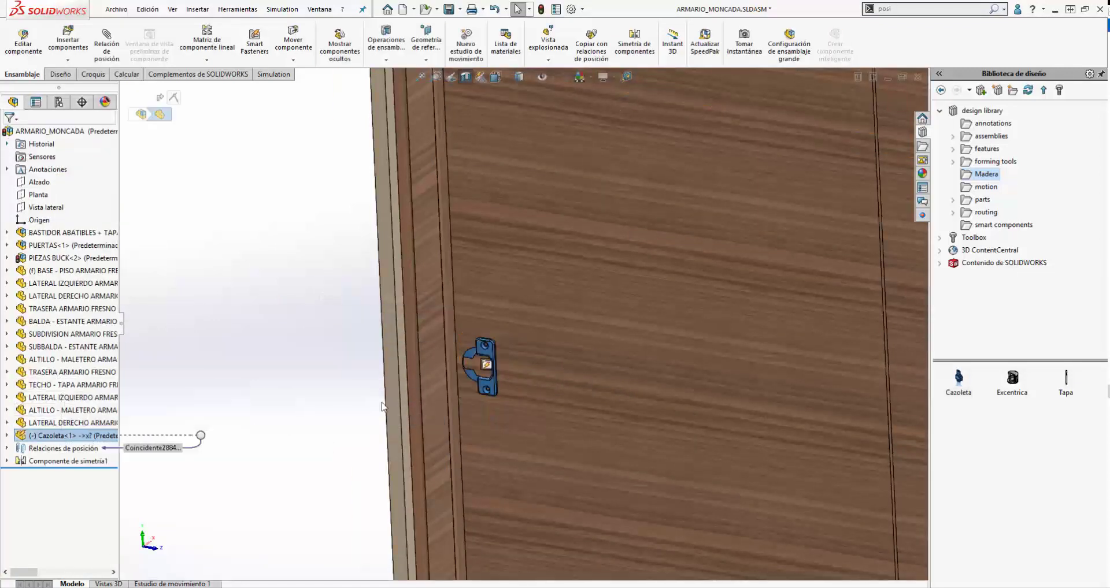
left_click(486, 366)
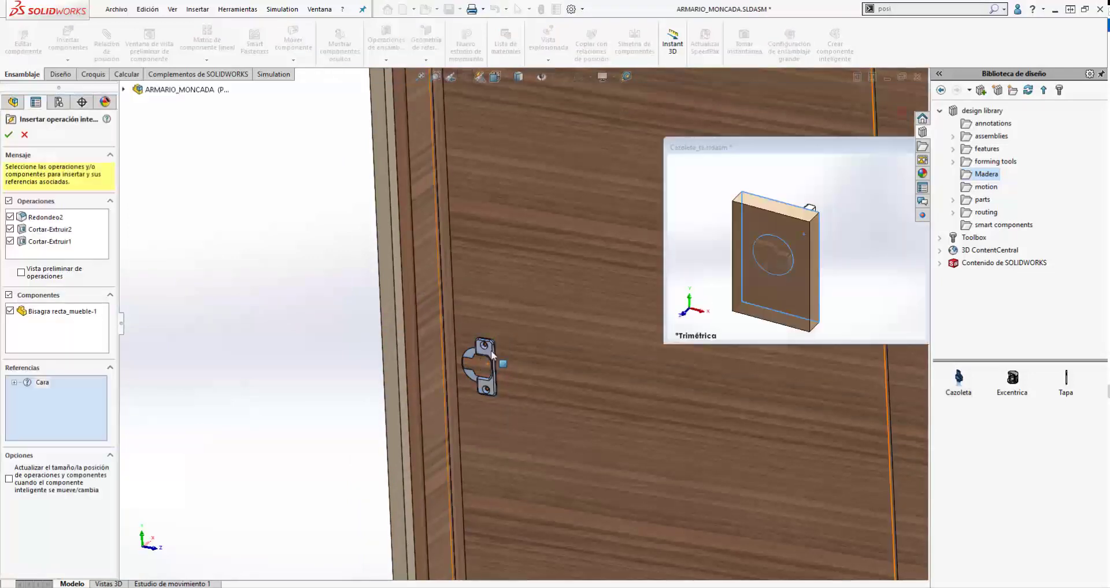
left_click(511, 283)
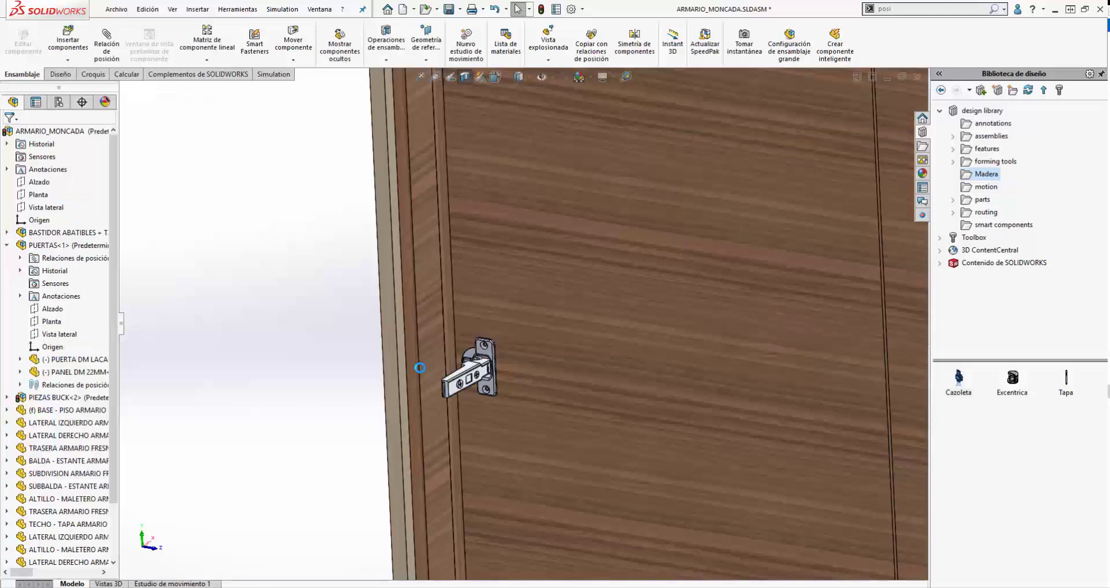
scroll(467, 400, "down", 8)
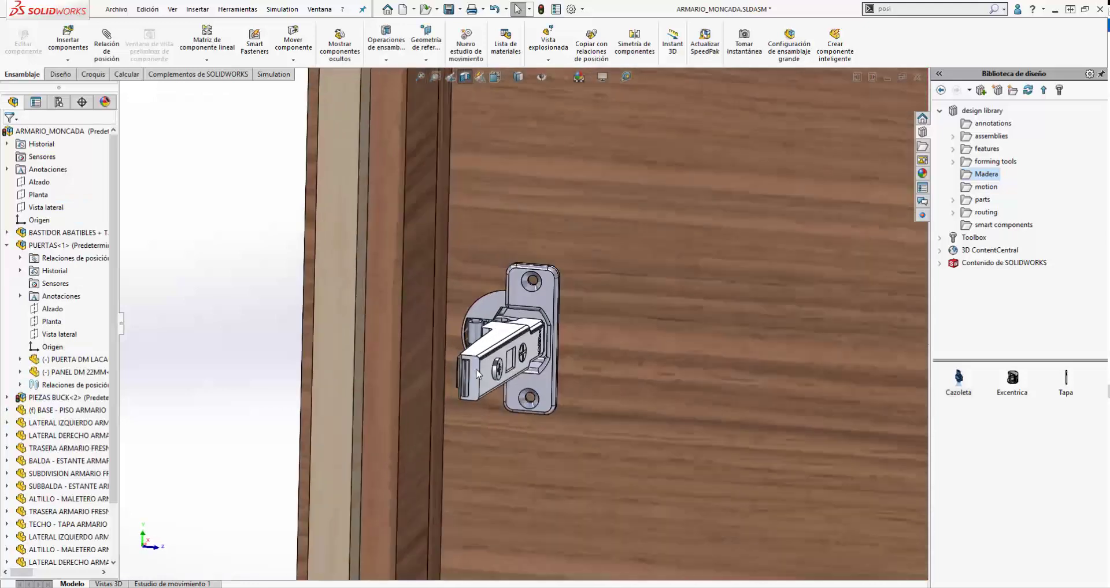
scroll(460, 376, "down", 3)
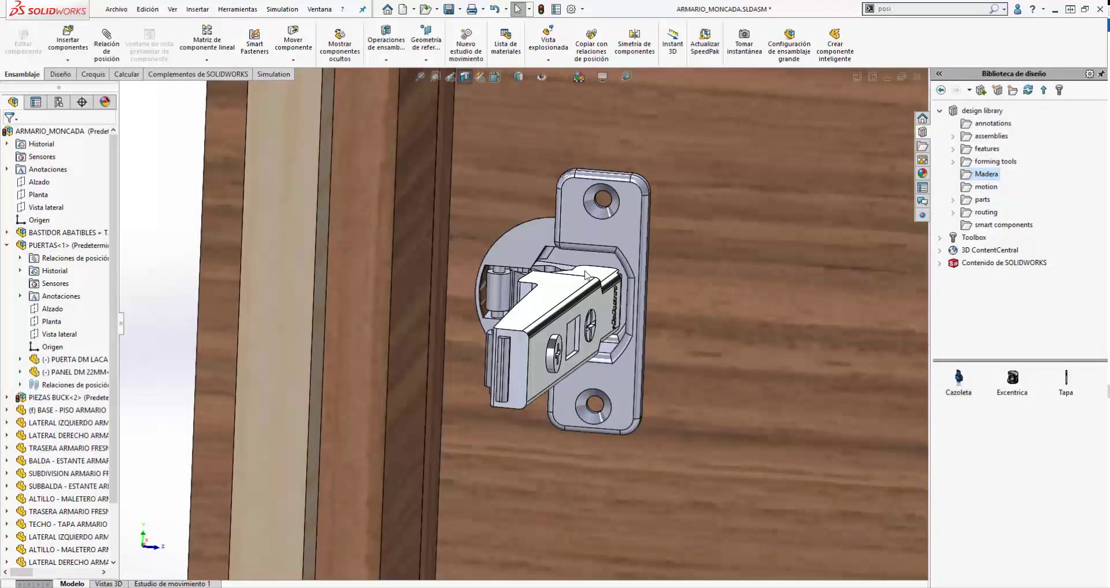
- Pull the hinge out of its door recess and mate the mounting face of its arm to the frame stile's inner face
left_click_drag(604, 239, 705, 245)
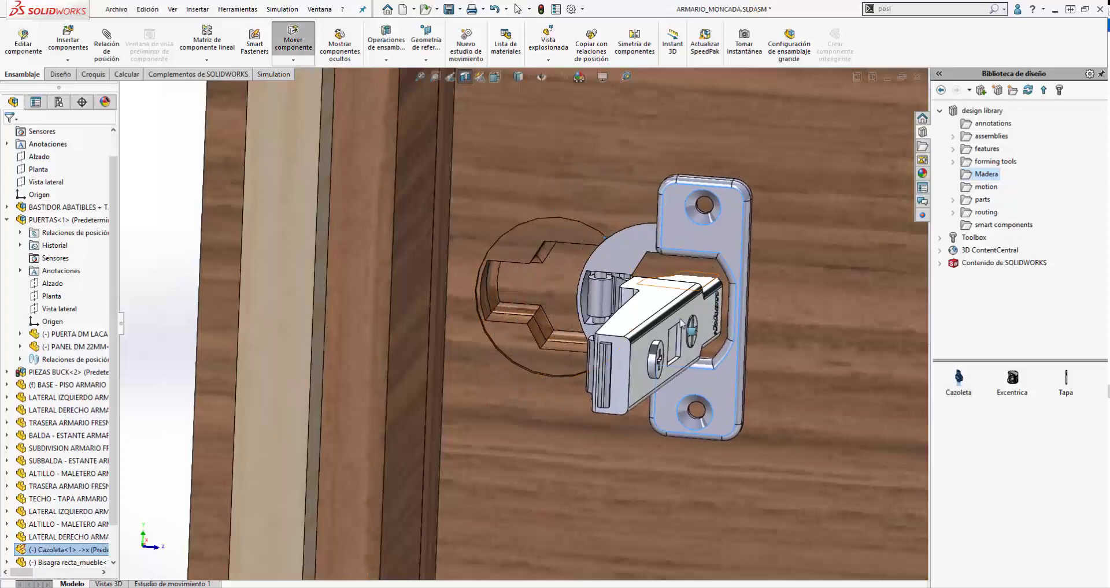
middle_click_drag(628, 363, 640, 362)
scroll(640, 361, "down", 6)
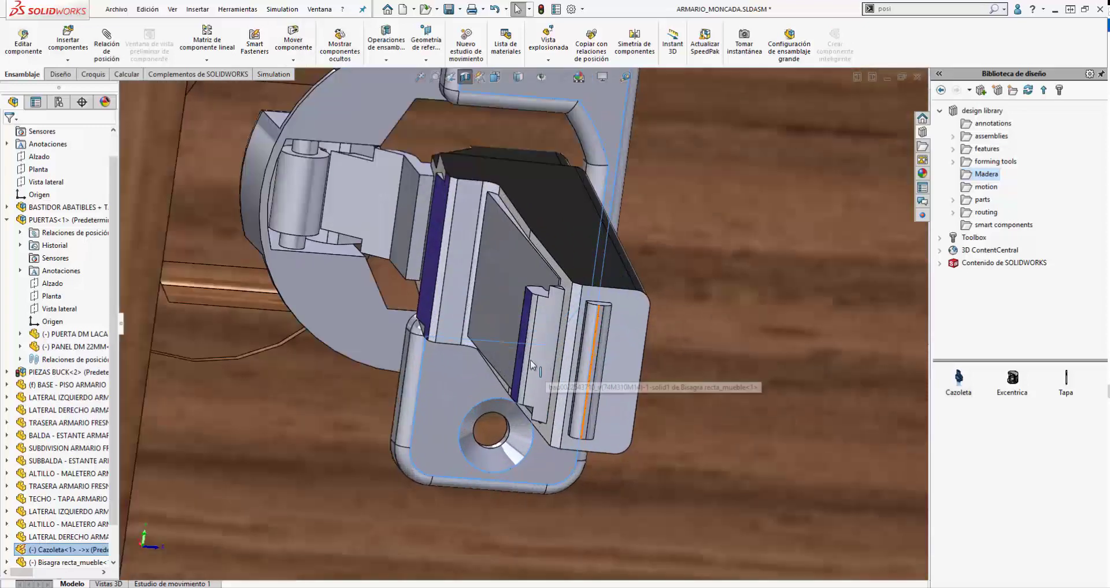
left_click(520, 363)
scroll(520, 362, "up", 5)
middle_click_drag(475, 384, 294, 376)
left_click(251, 362)
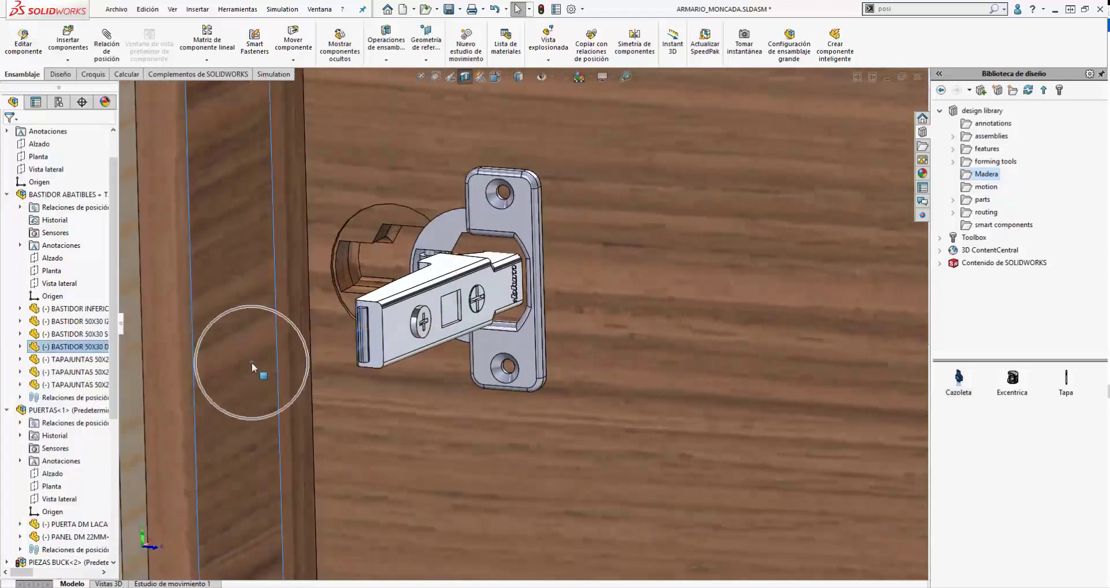
left_click(282, 355)
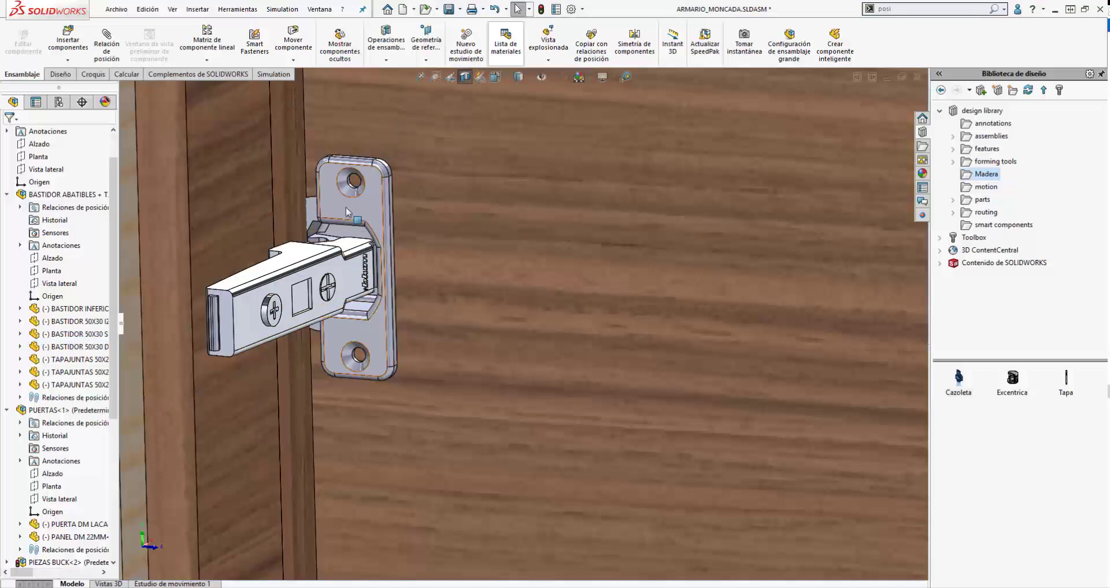
- Add a 100 mm distance mate between Cazoleta's Planta plane and the upper face of the wardrobe's lower frame piece
scroll(356, 349, "up", 4)
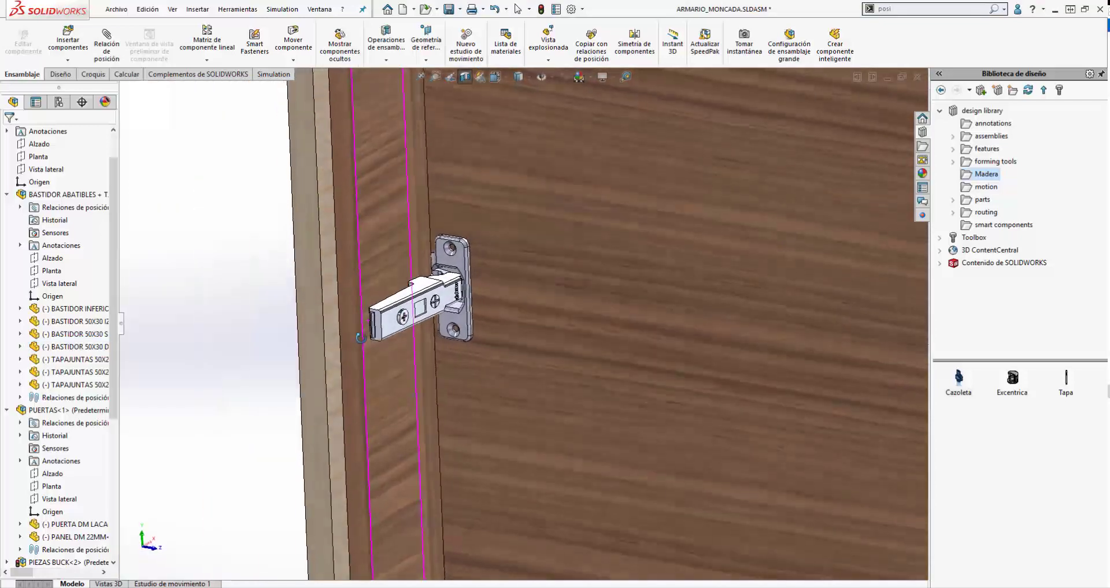
left_click(7, 196)
left_click(7, 207)
scroll(470, 265, "down", 1)
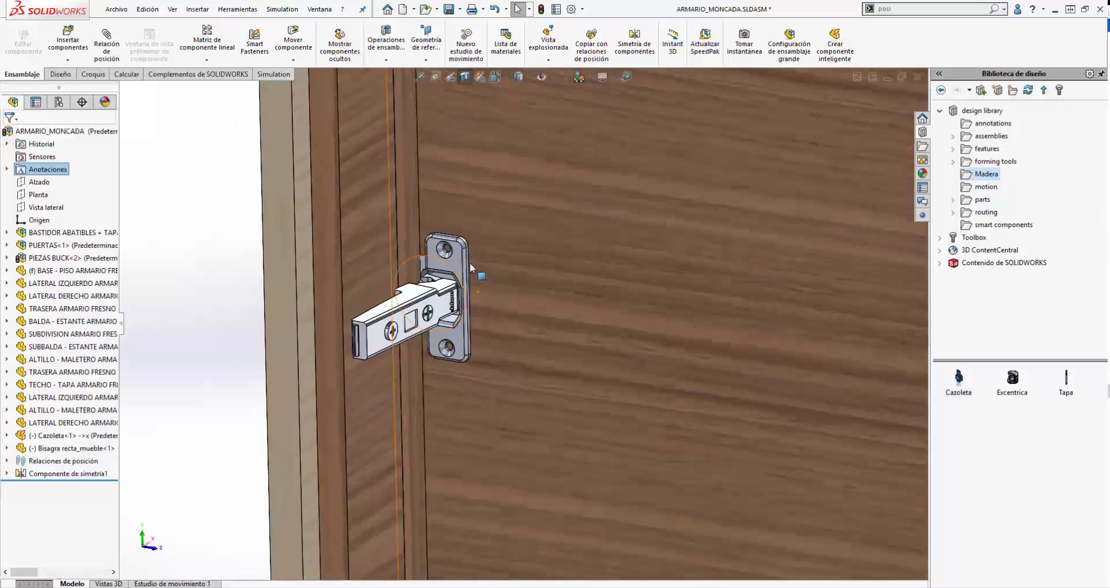
scroll(470, 268, "down", 1)
scroll(521, 313, "up", 5)
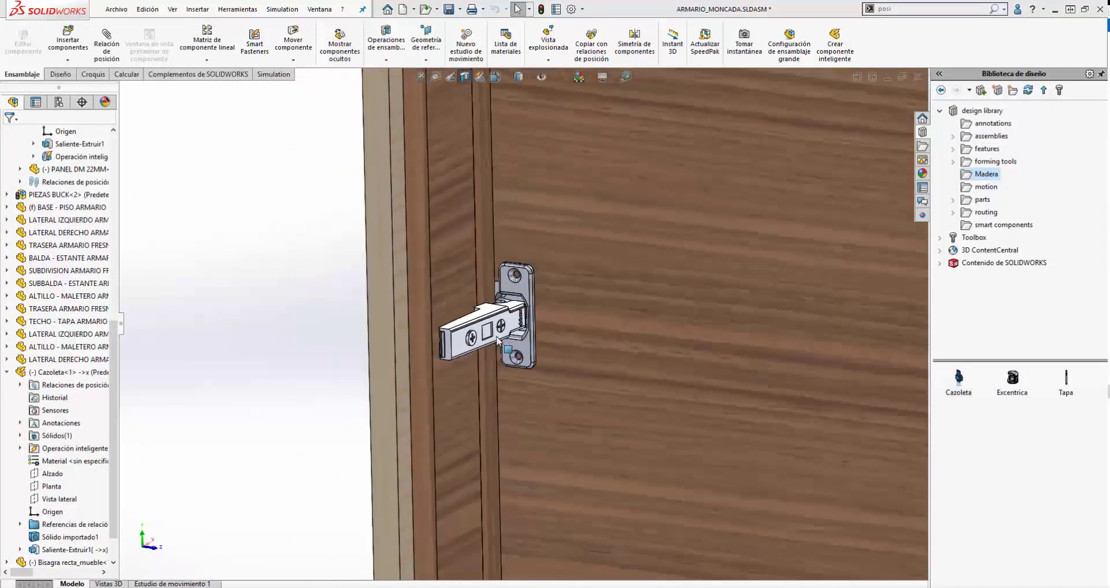
scroll(497, 341, "up", 8)
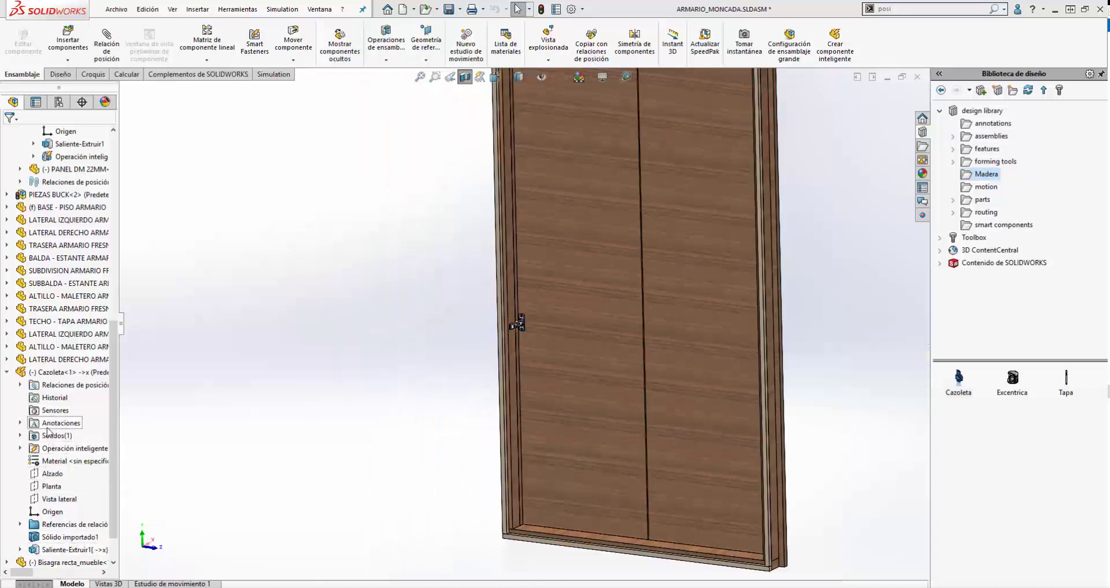
left_click(52, 487)
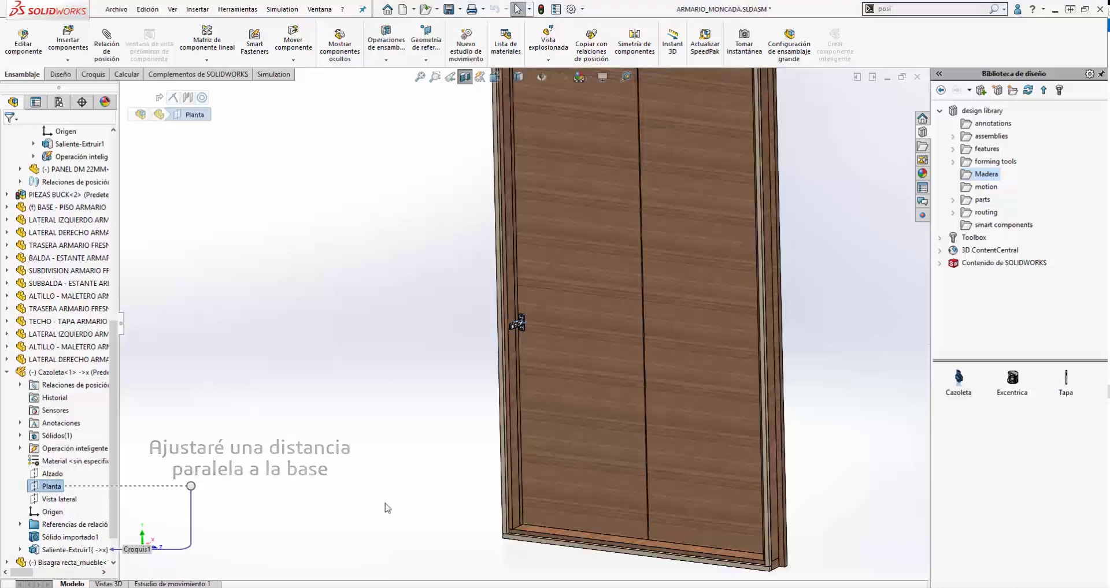
left_click(553, 532, "ctrl")
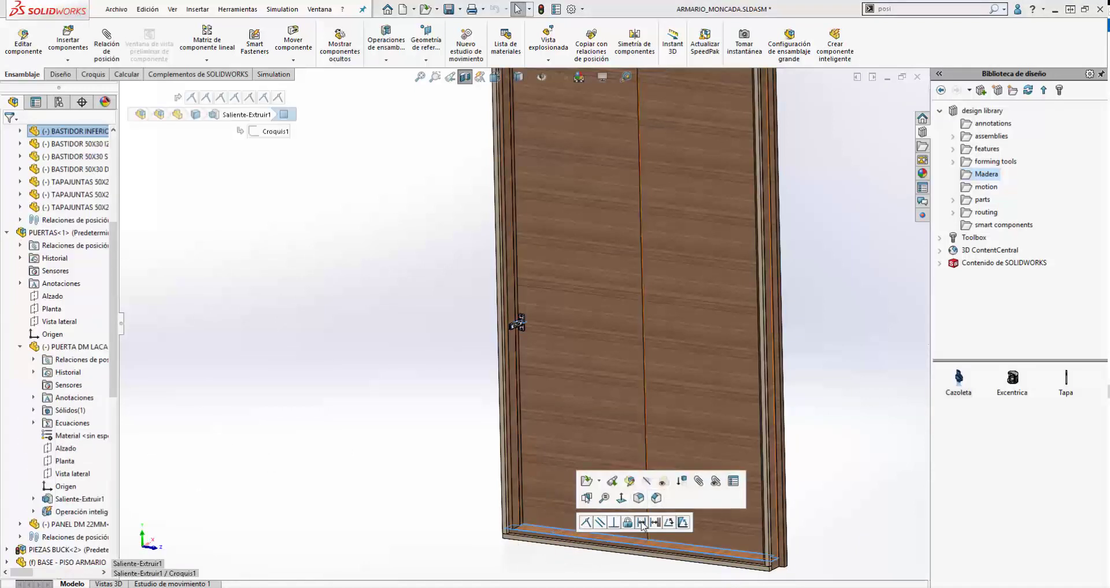
left_click(642, 523)
type("100")
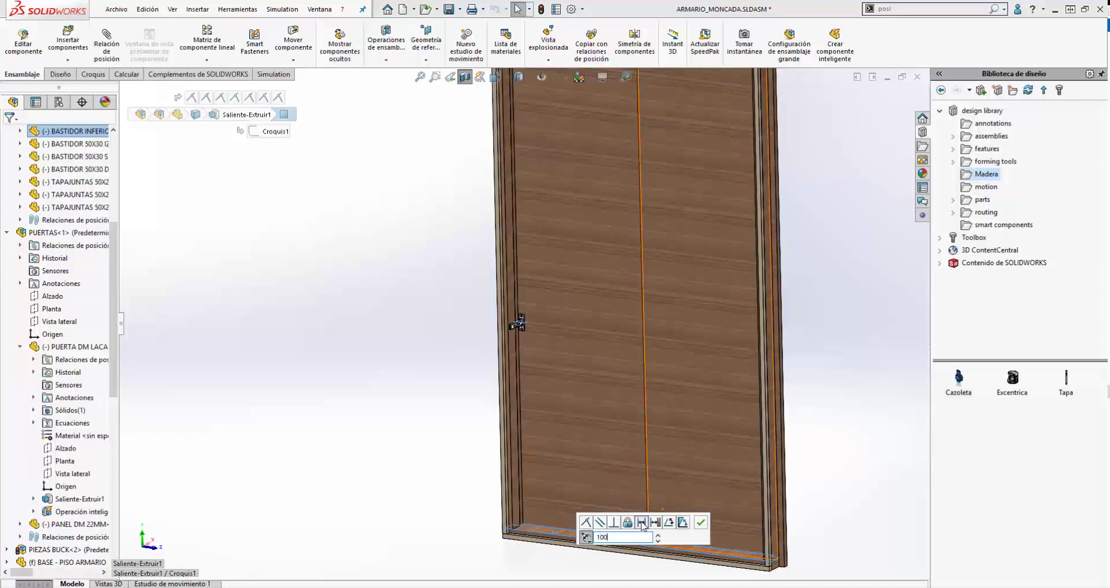
left_click(703, 526)
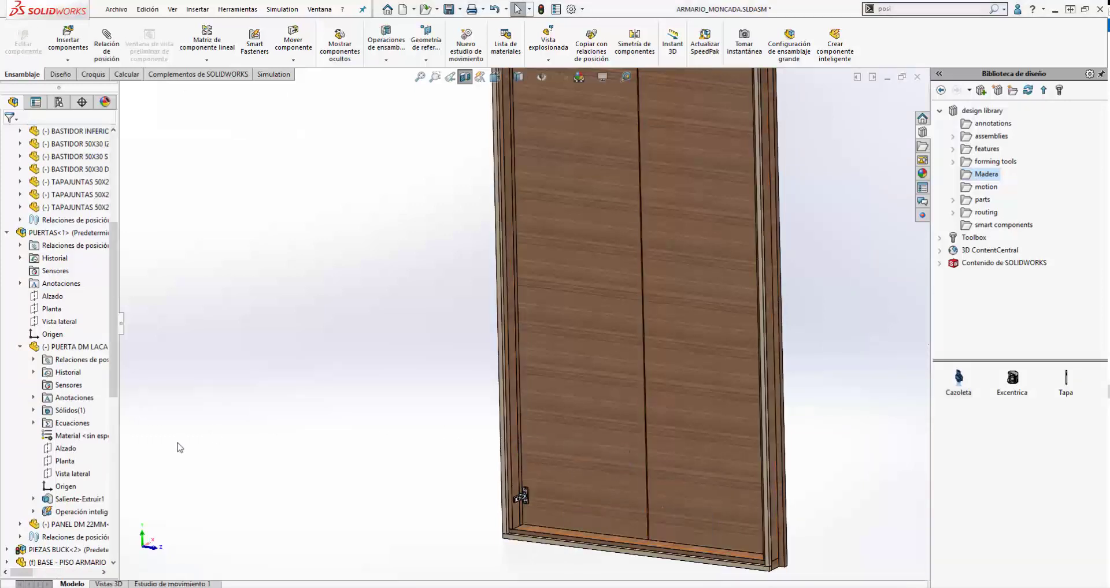
- Hide Cazoleta and Bisagra recta_mueble, and edit the PUERTA DM LACADO 22MM NOGAL TROIA door in the assembly context
scroll(552, 468, "down", 6)
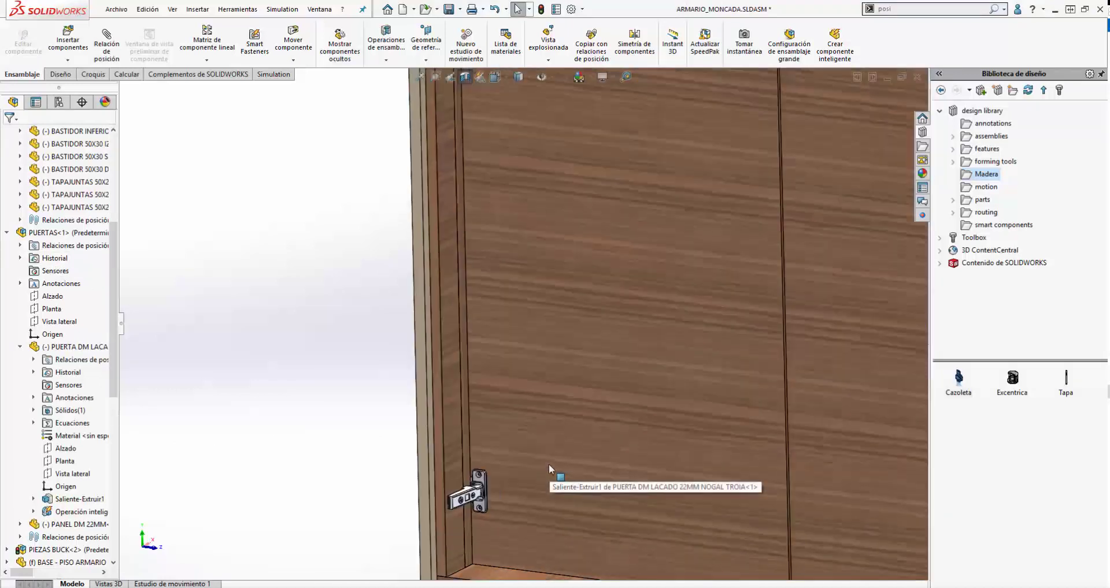
key("Tab")
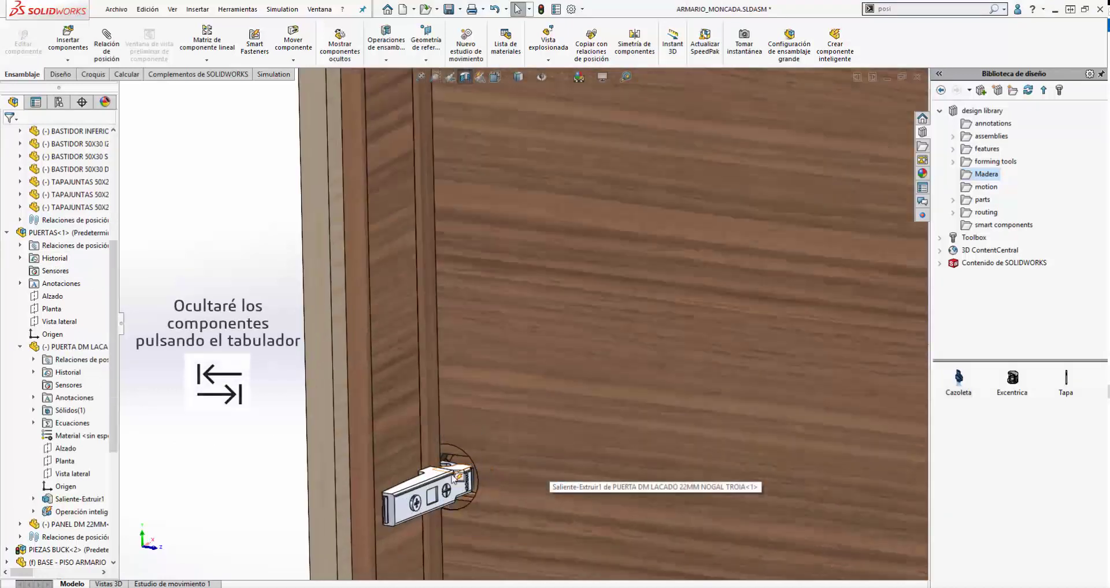
right_click(538, 370)
left_click(609, 173)
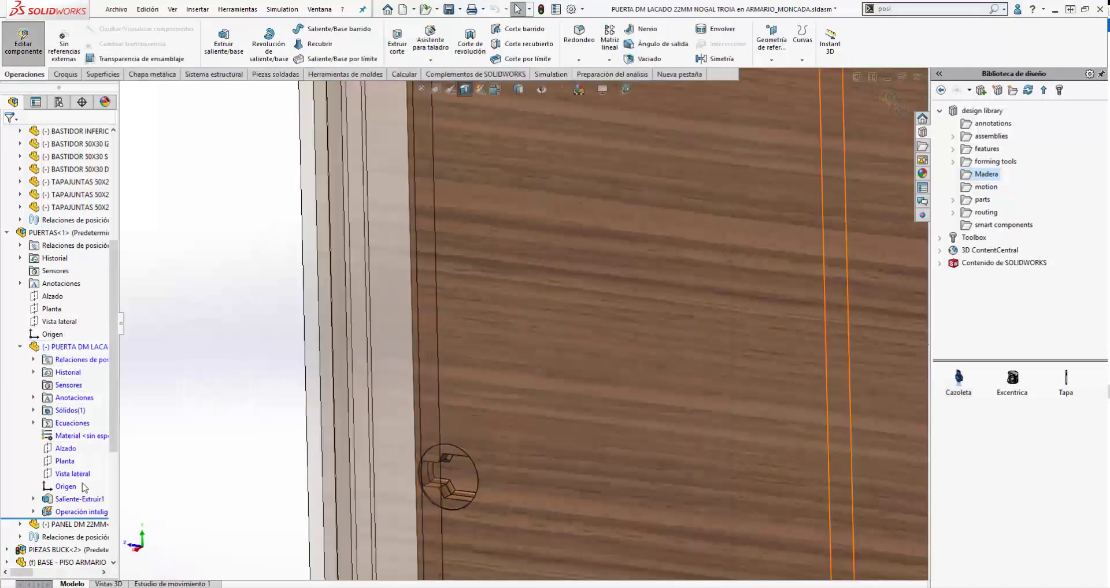
- Linearly pattern the door's smart hinge cutout along its vertical edge with 5 instances at 400 mm spacing, and return to the assembly
left_click(83, 513)
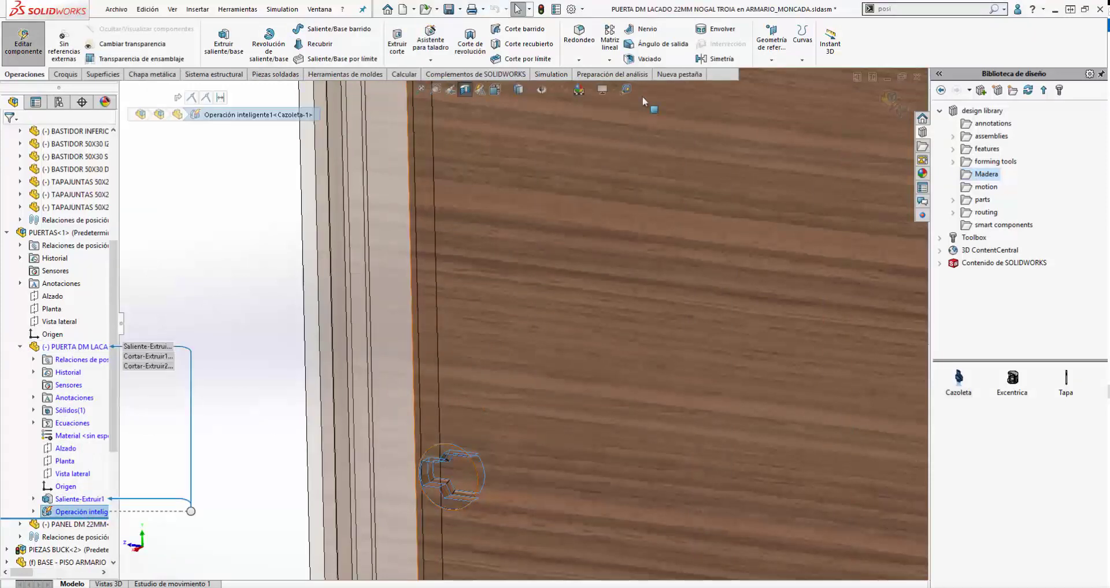
left_click(610, 36)
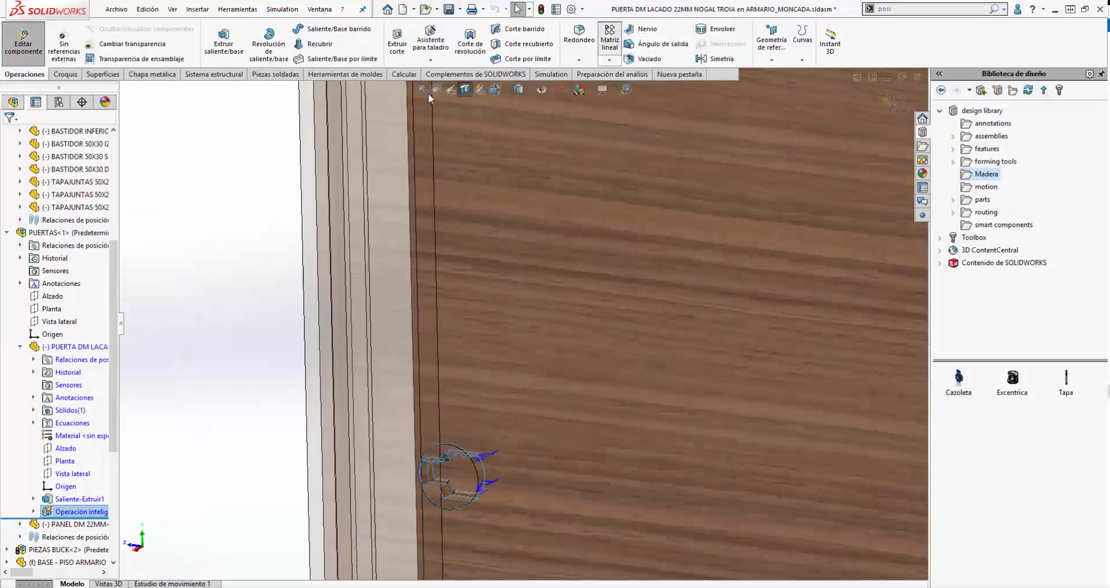
left_click(413, 284)
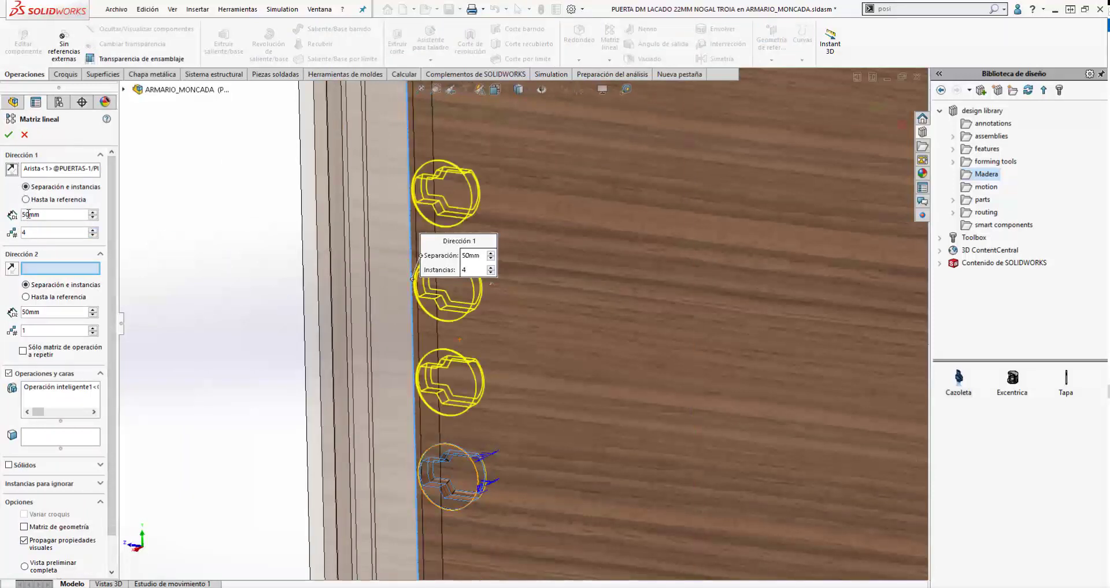
type("40")
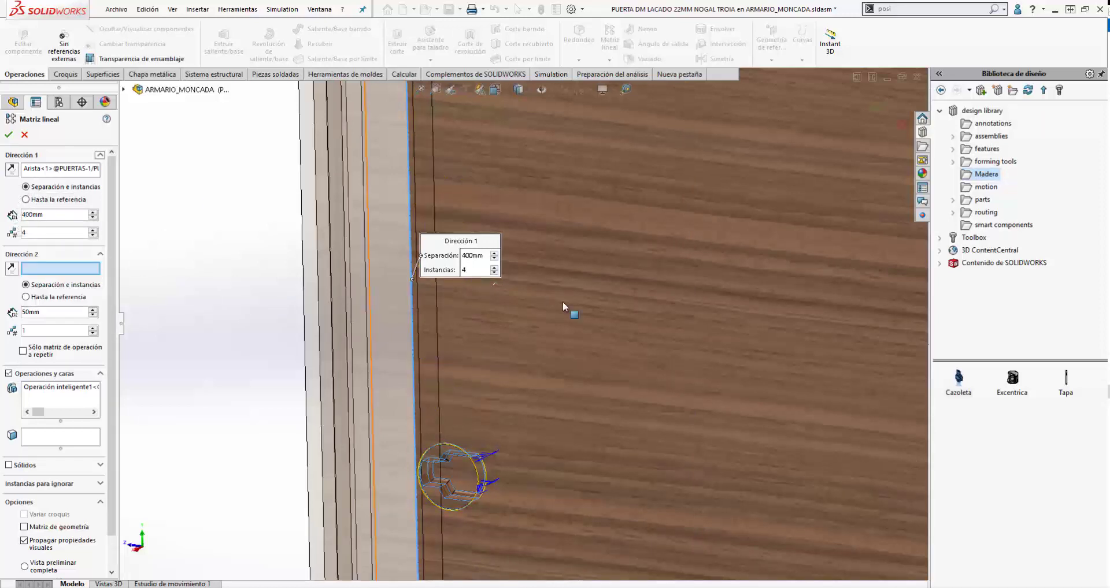
scroll(563, 300, "up", 8)
scroll(544, 177, "down", 2)
scroll(542, 178, "up", 3)
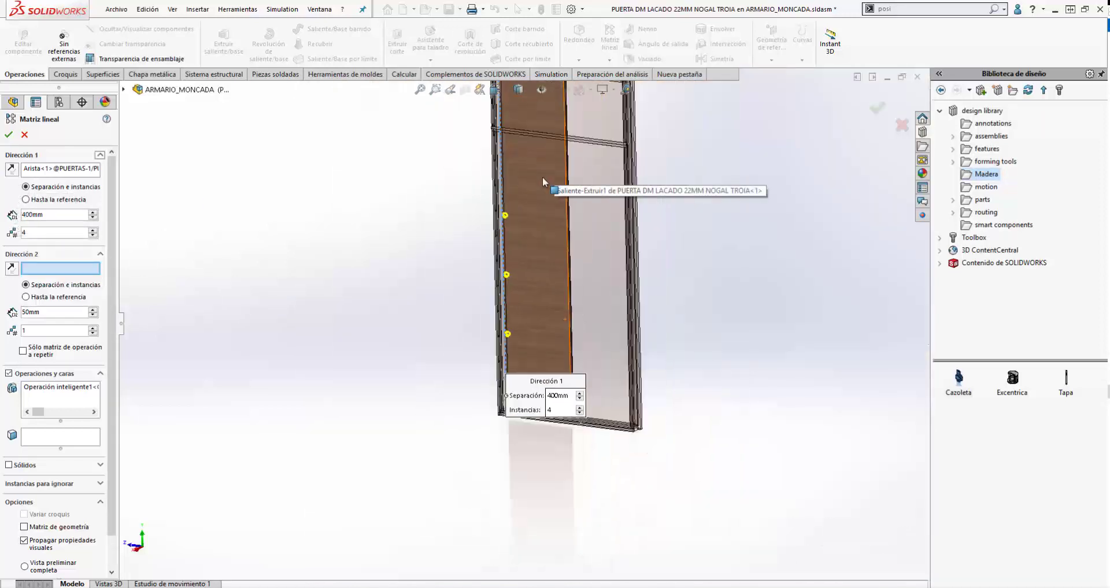
scroll(538, 181, "down", 1)
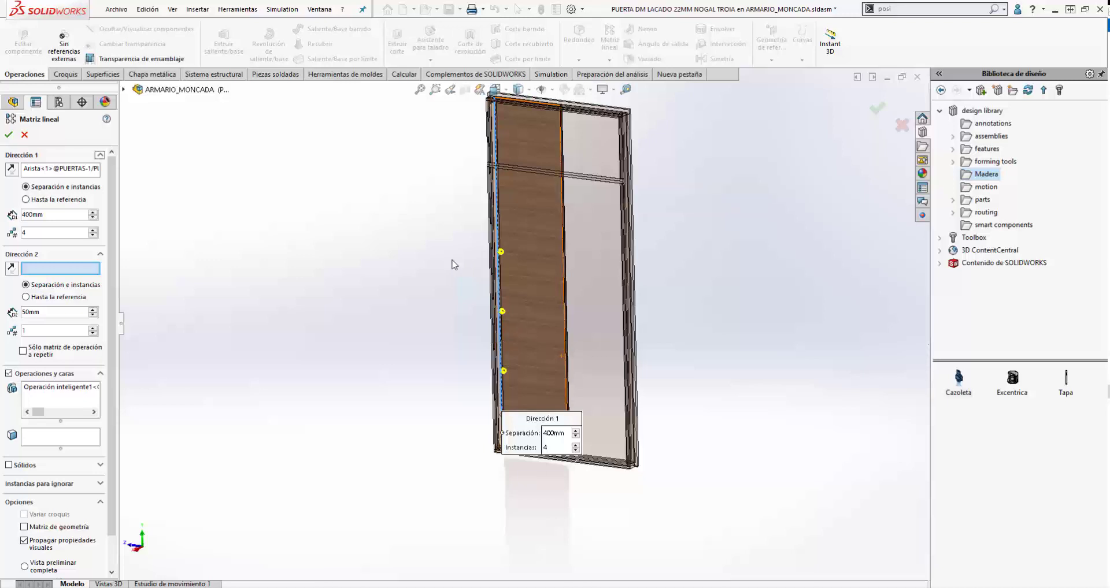
left_click(94, 231)
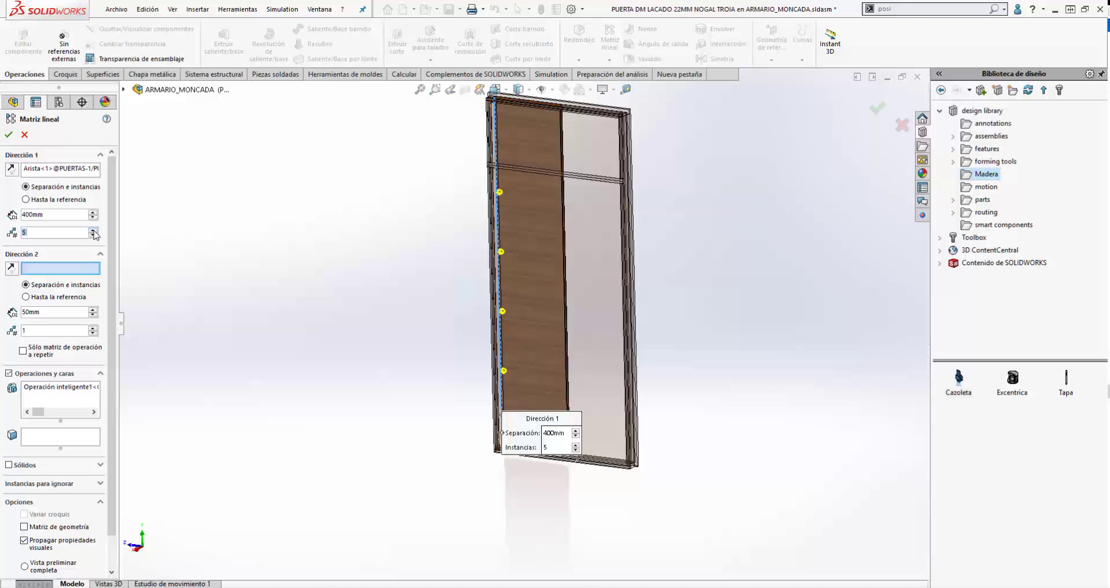
left_click(9, 136)
scroll(520, 248, "down", 2)
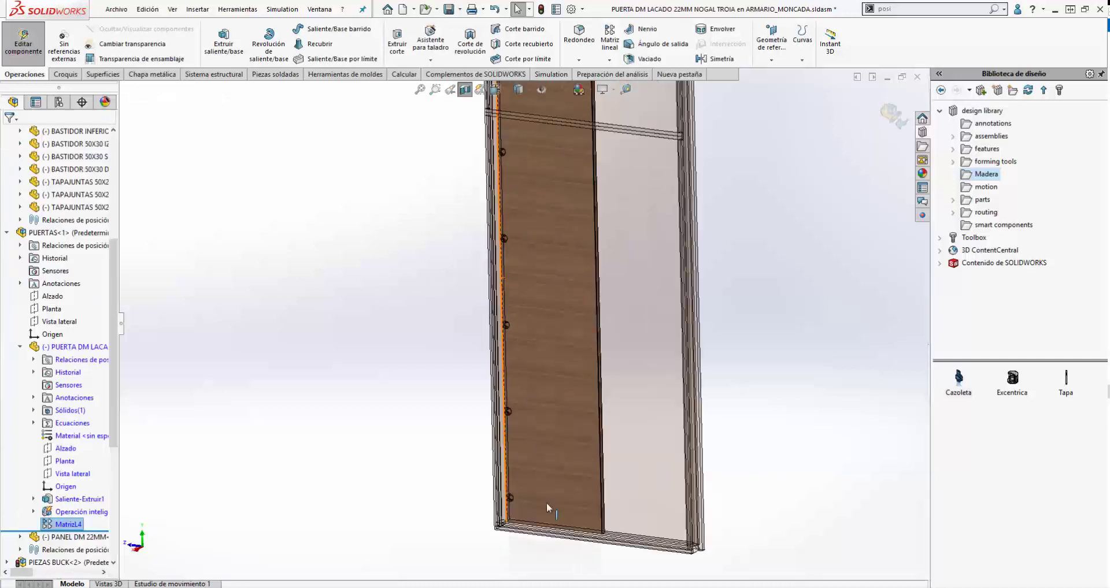
scroll(546, 503, "down", 3)
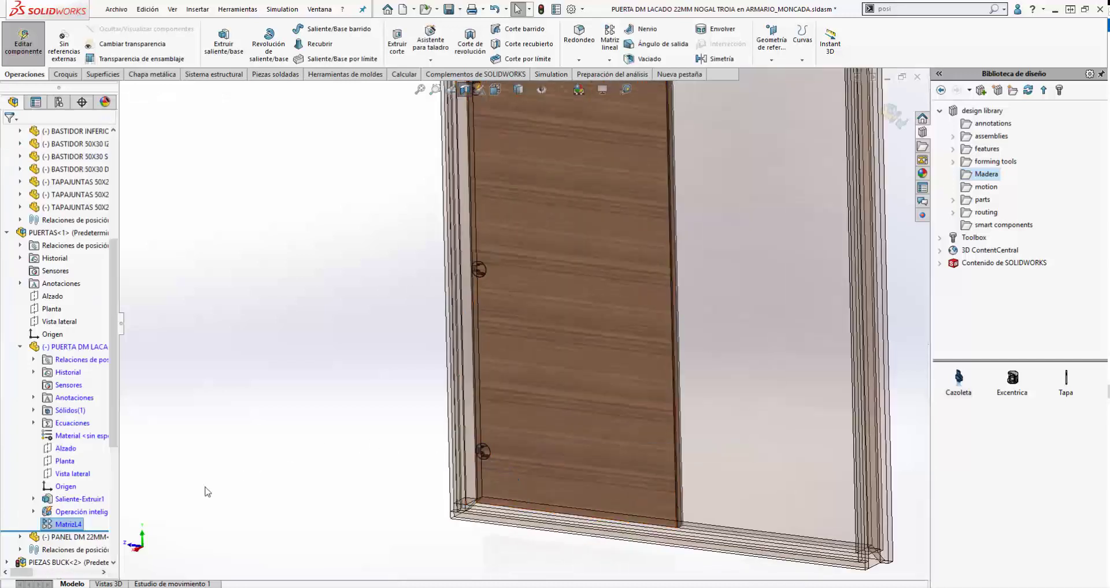
left_click(895, 115)
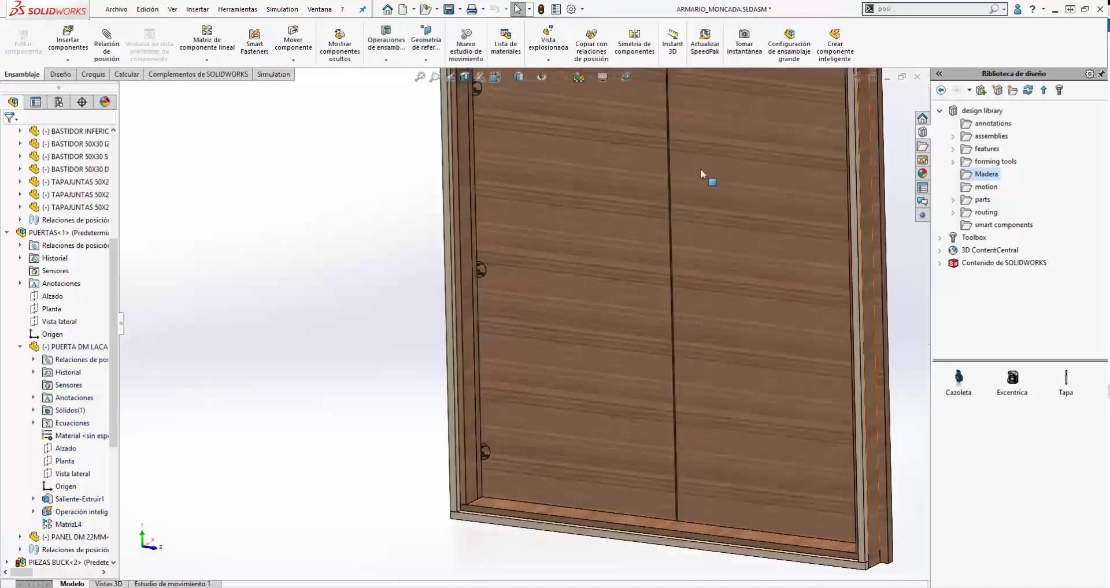
- Show the hidden Cazoleta and Bisagra recta_mueble components again
left_click(7, 232)
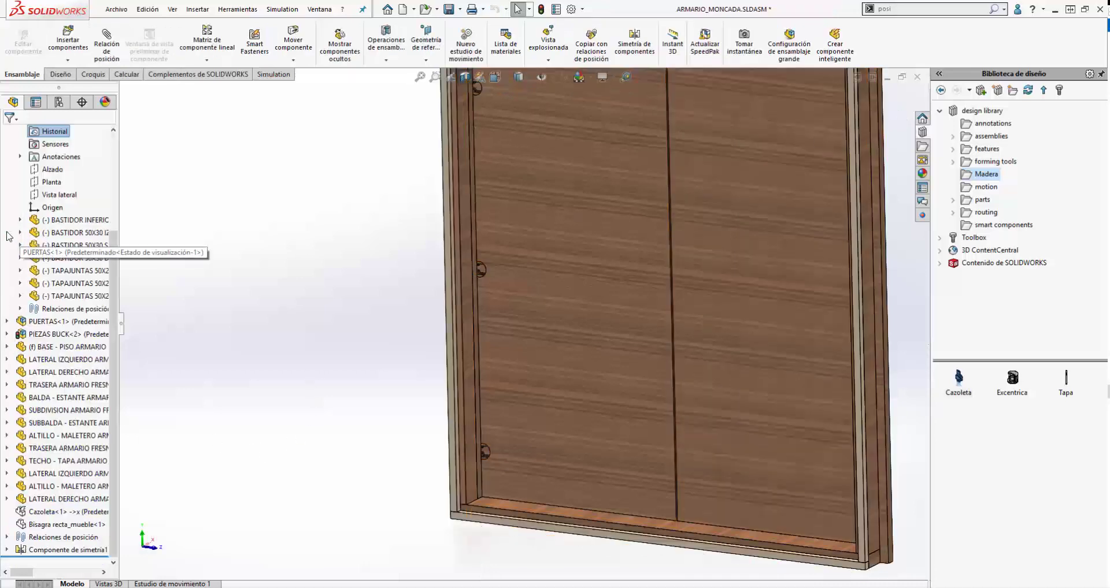
left_click(42, 512)
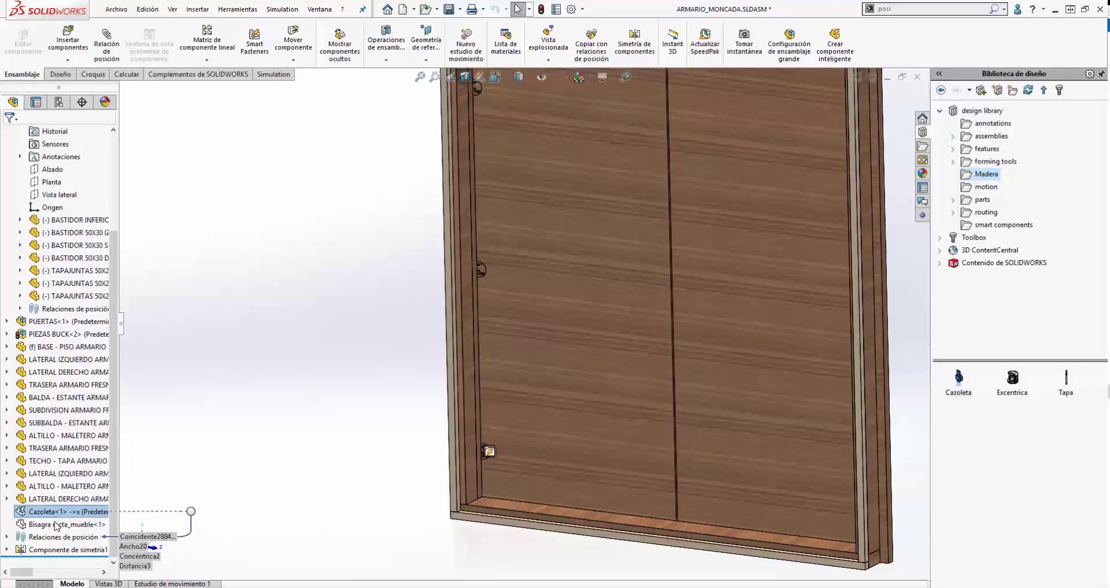
left_click(63, 525, "ctrl")
left_click(100, 487)
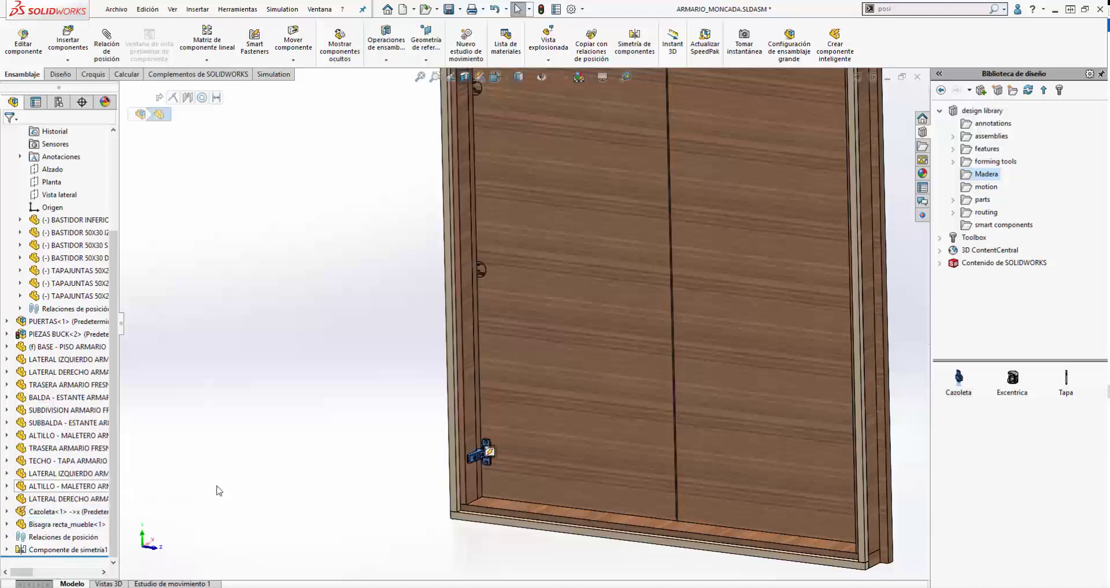
- Create a pattern-driven component pattern of Cazoleta and Bisagra recta_mueble, using the door's MatrizL4 as the driving feature
left_click(56, 513)
left_click(57, 521, "ctrl")
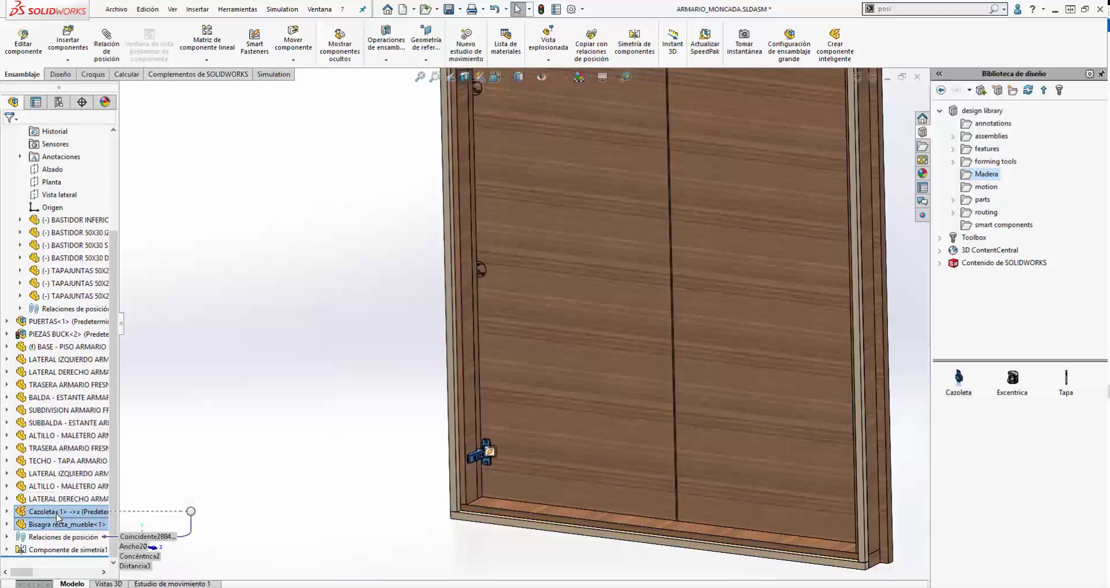
left_click(215, 61)
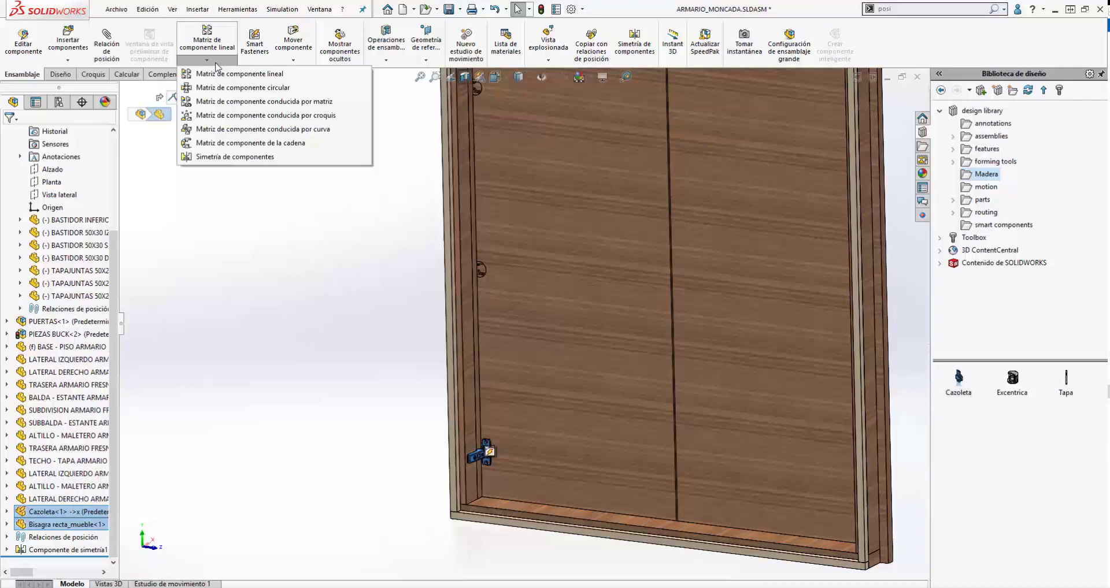
left_click(230, 102)
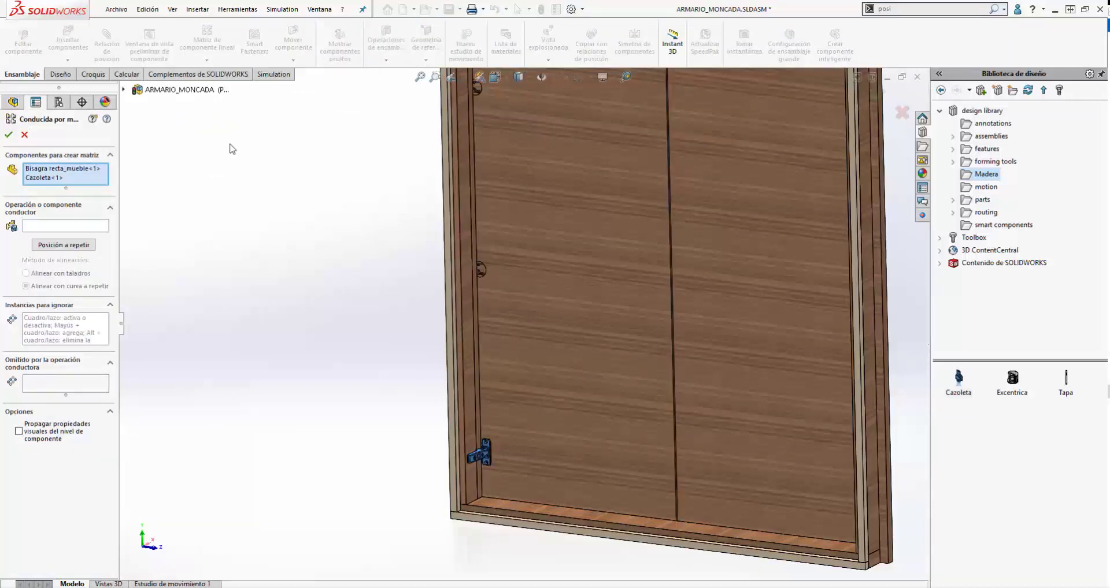
left_click(124, 90)
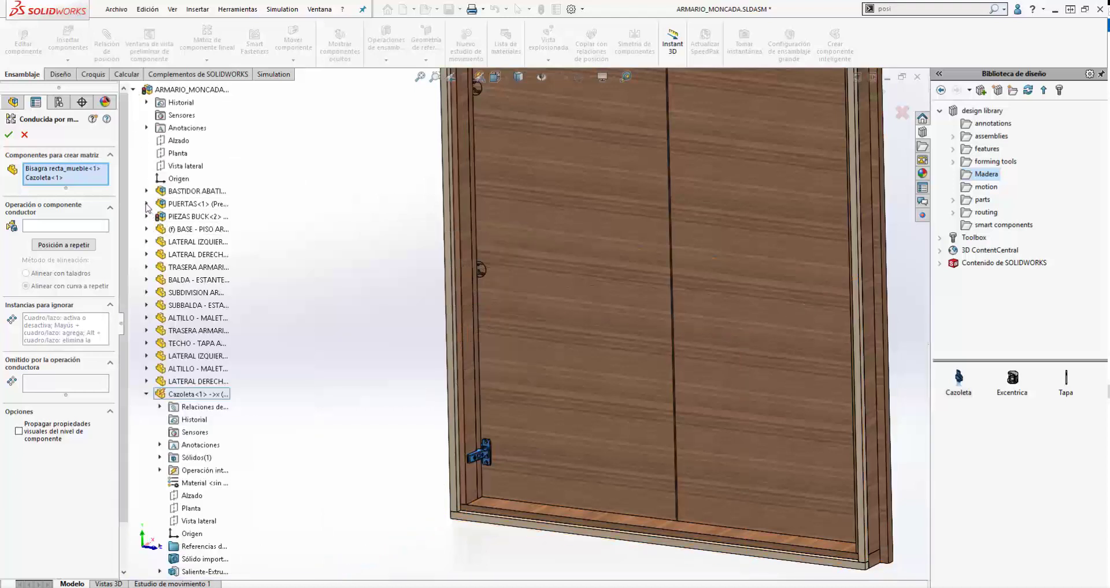
left_click(146, 204)
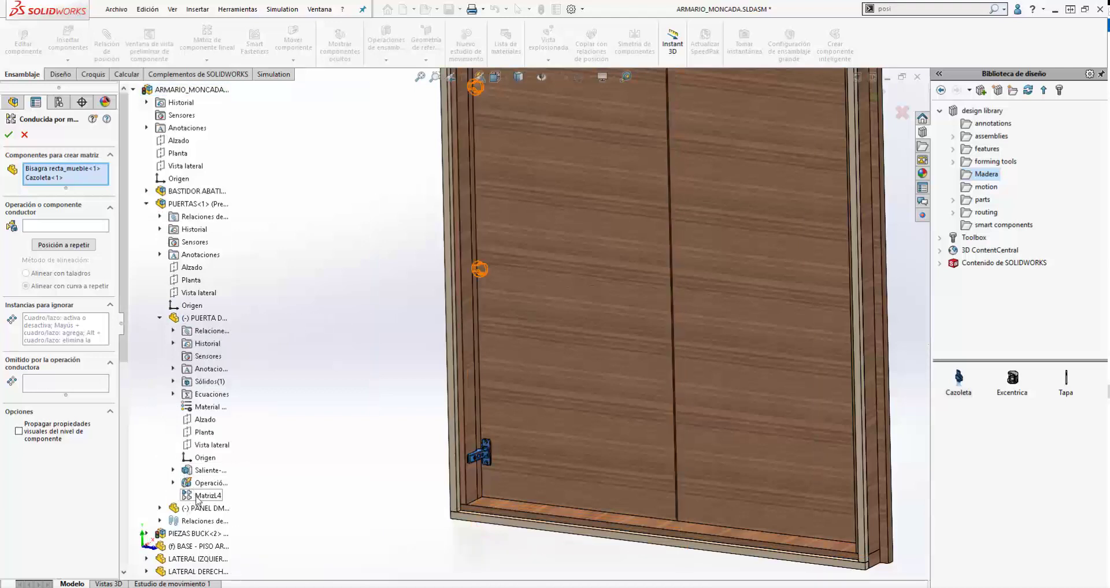
left_click(95, 227)
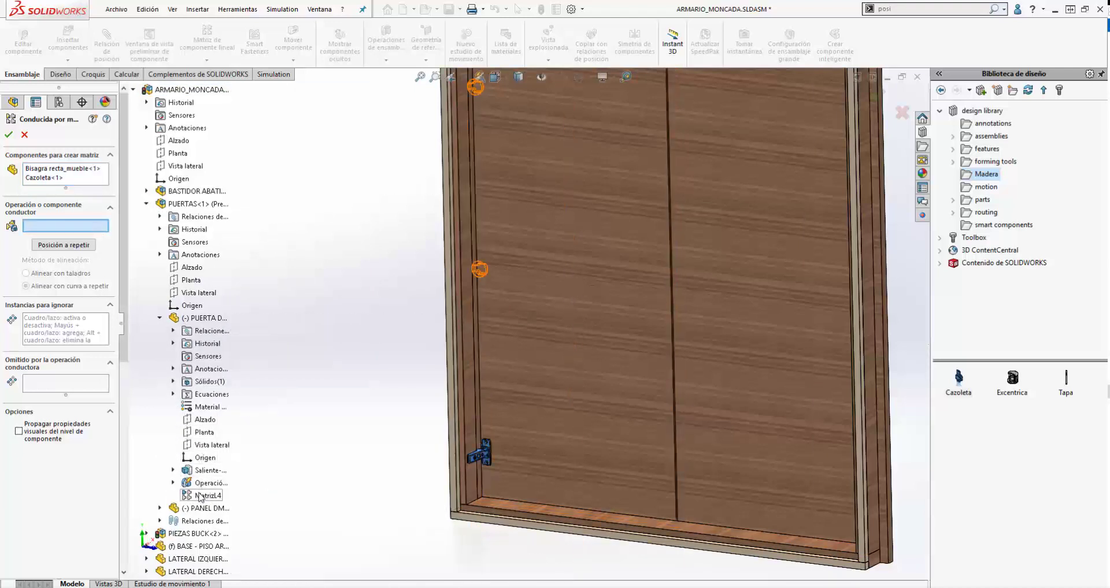
left_click(199, 496)
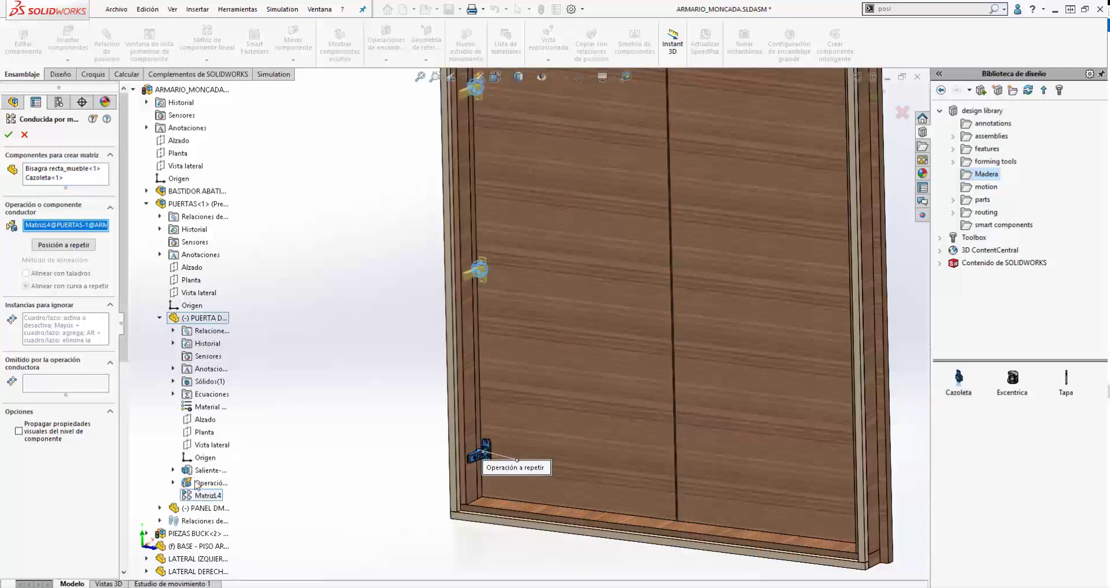
left_click(9, 134)
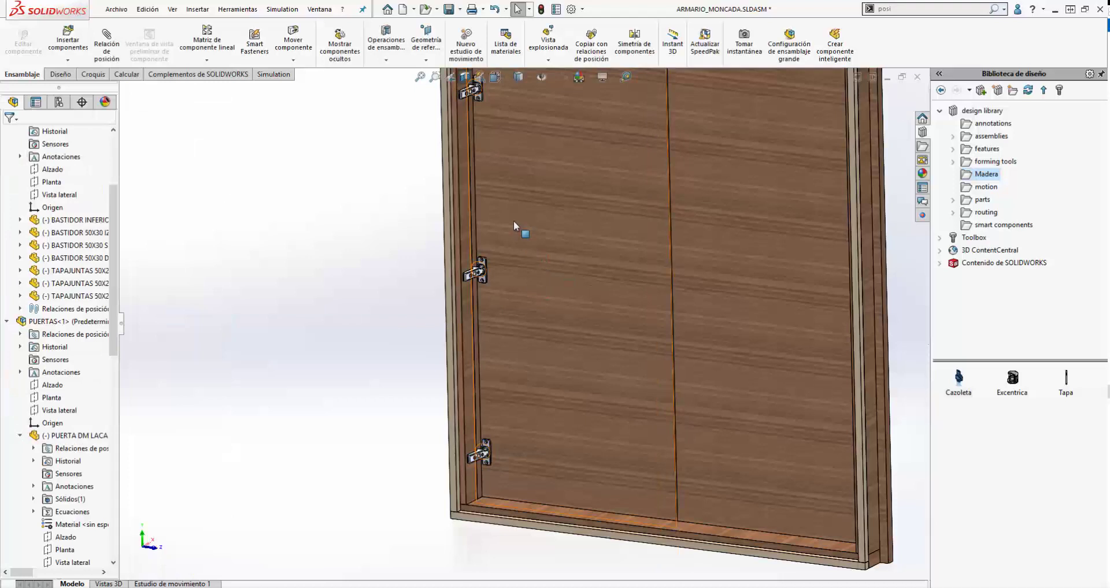
scroll(514, 221, "up", 3)
scroll(515, 185, "up", 2)
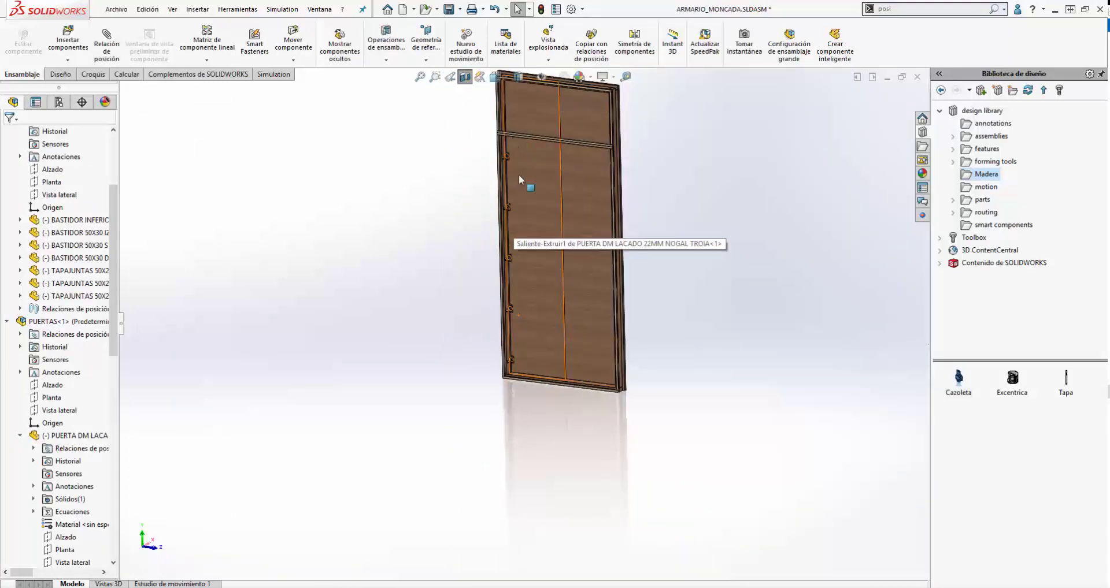
scroll(518, 174, "down", 2)
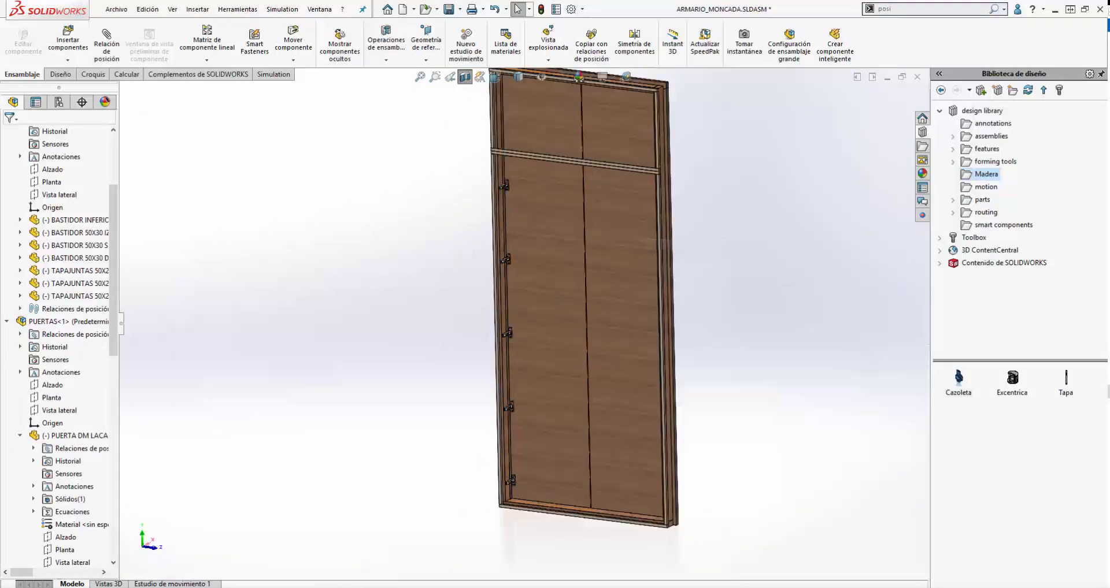